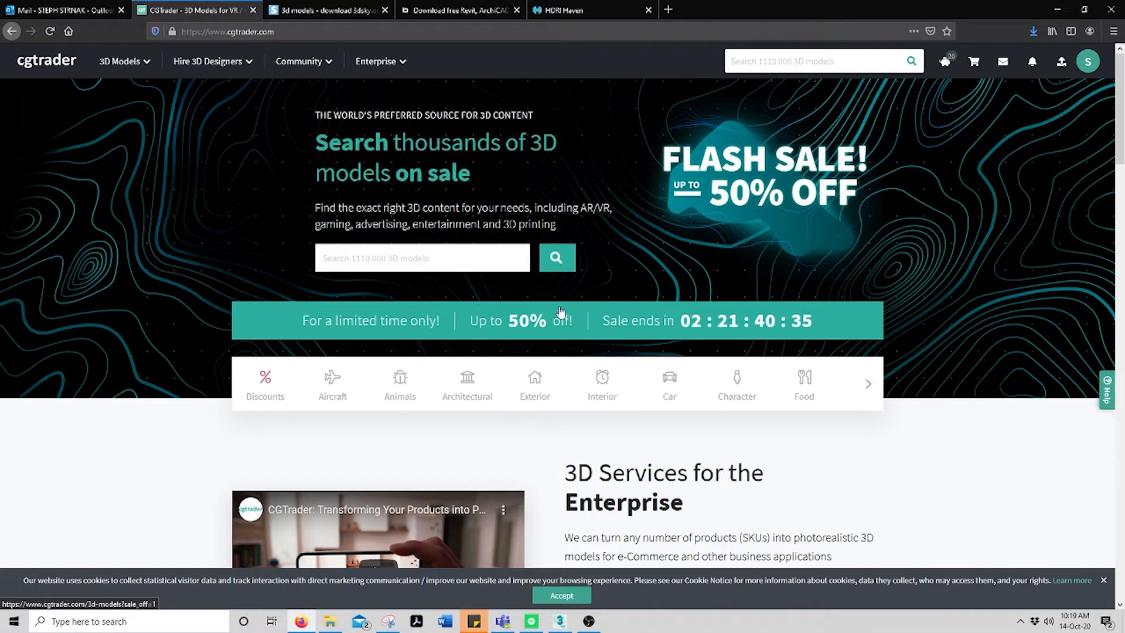
# Step: Look over the 3dsky and BIMobject model sites, and return to the CGTrader home page
pyautogui.click(366, 10)
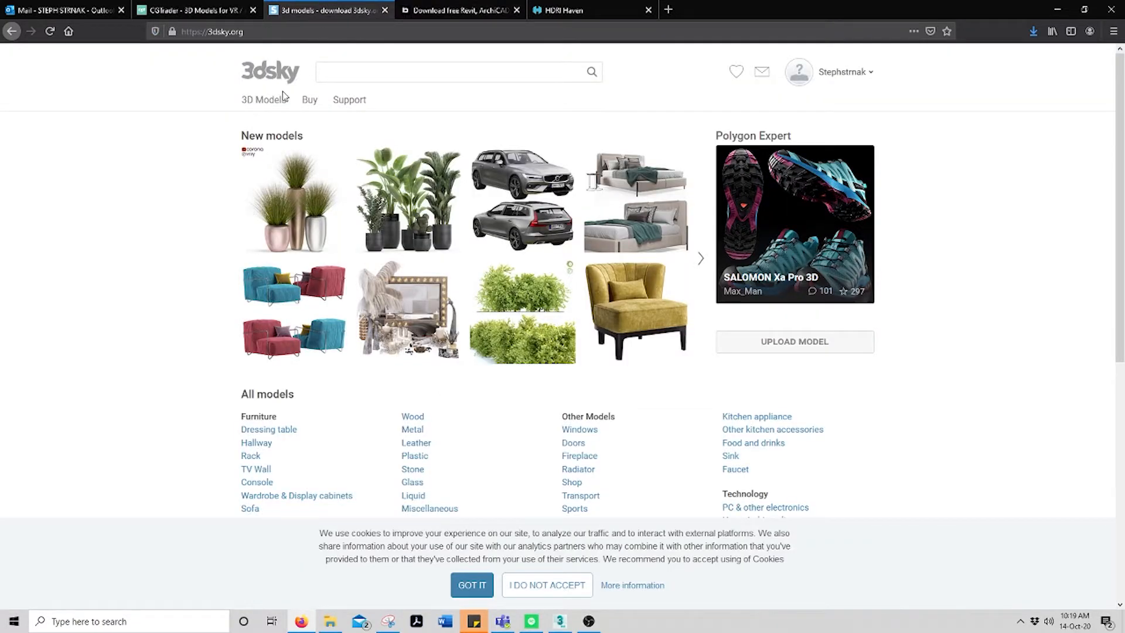
pyautogui.click(466, 8)
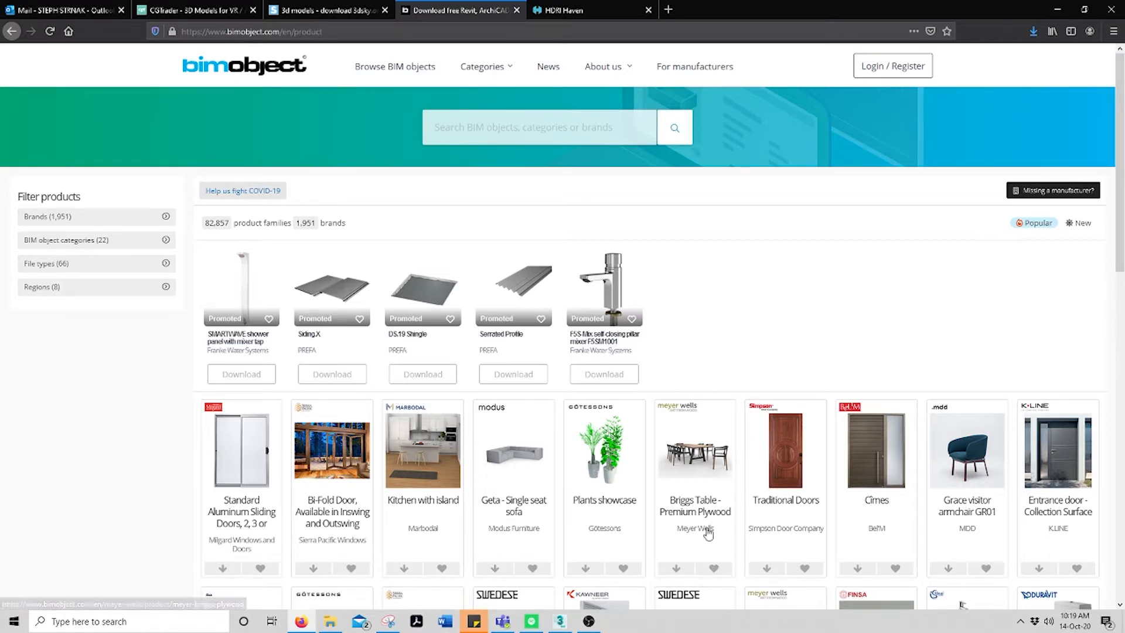
pyautogui.click(174, 7)
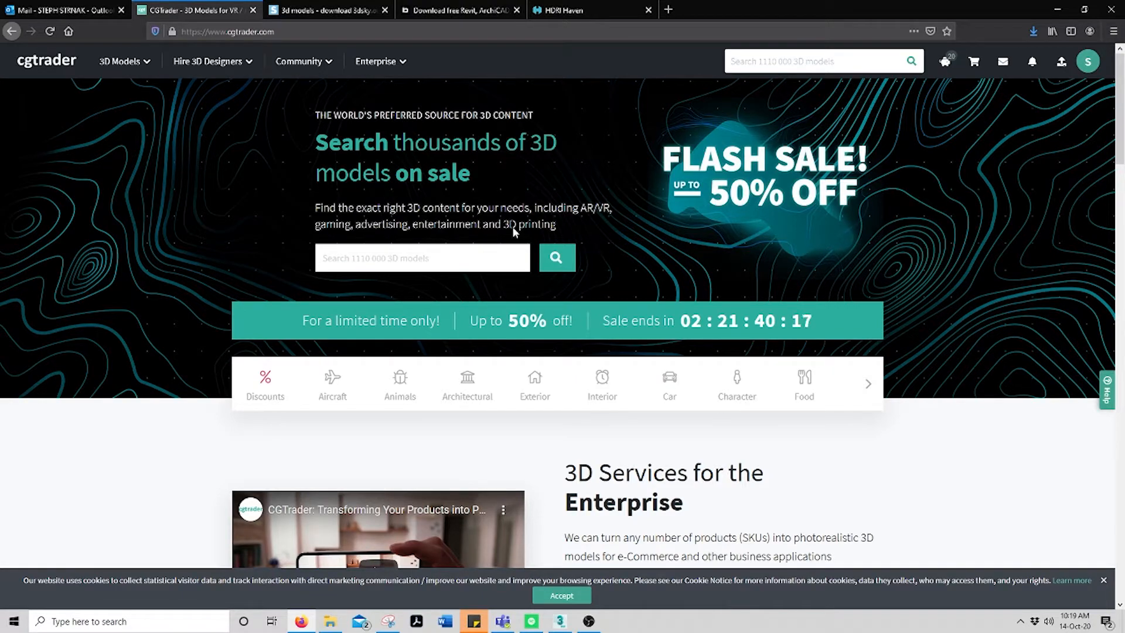
# Step: Open the Exterior category of 3D models on CGTrader and look through its listings
pyautogui.scroll(-2, 222, 185)
pyautogui.moveTo(129, 71)
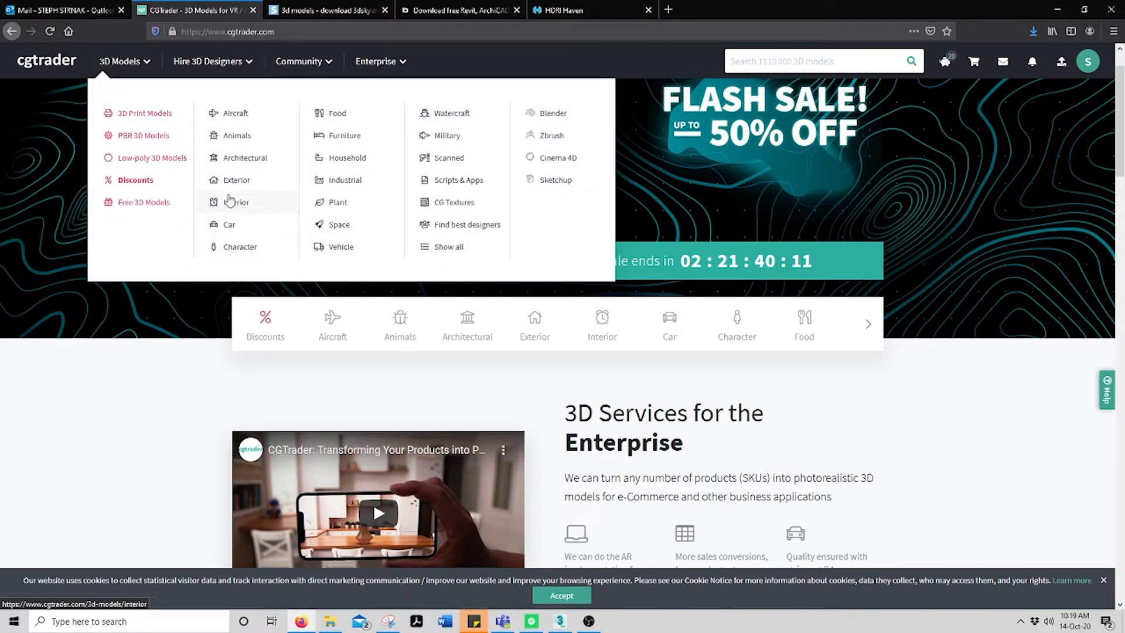
pyautogui.click(242, 185)
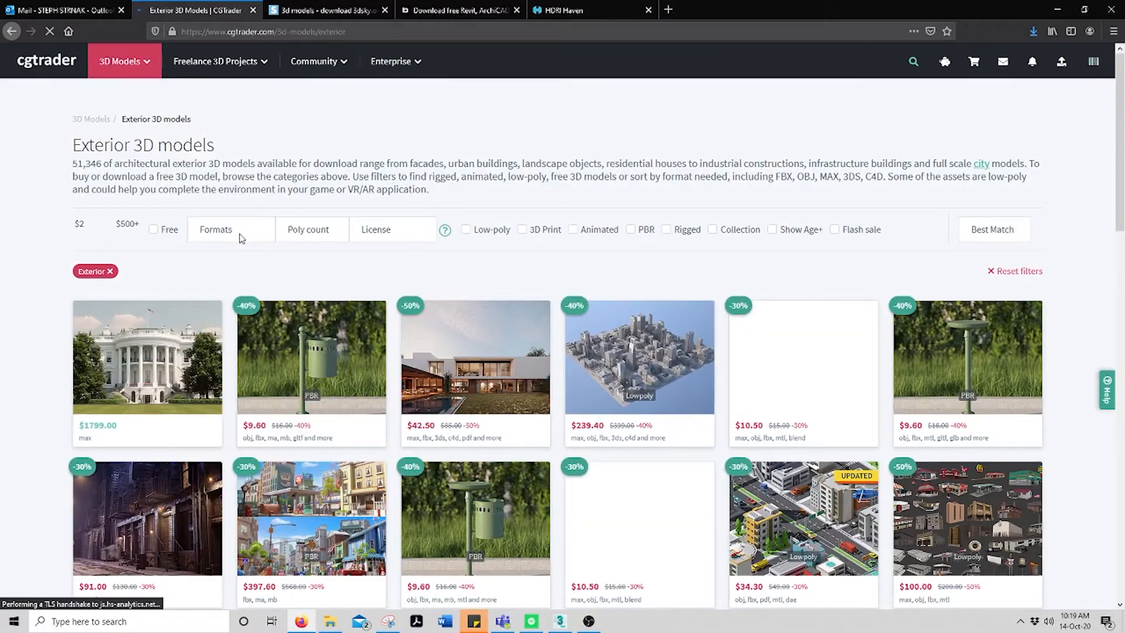
pyautogui.scroll(-10, 995, 293)
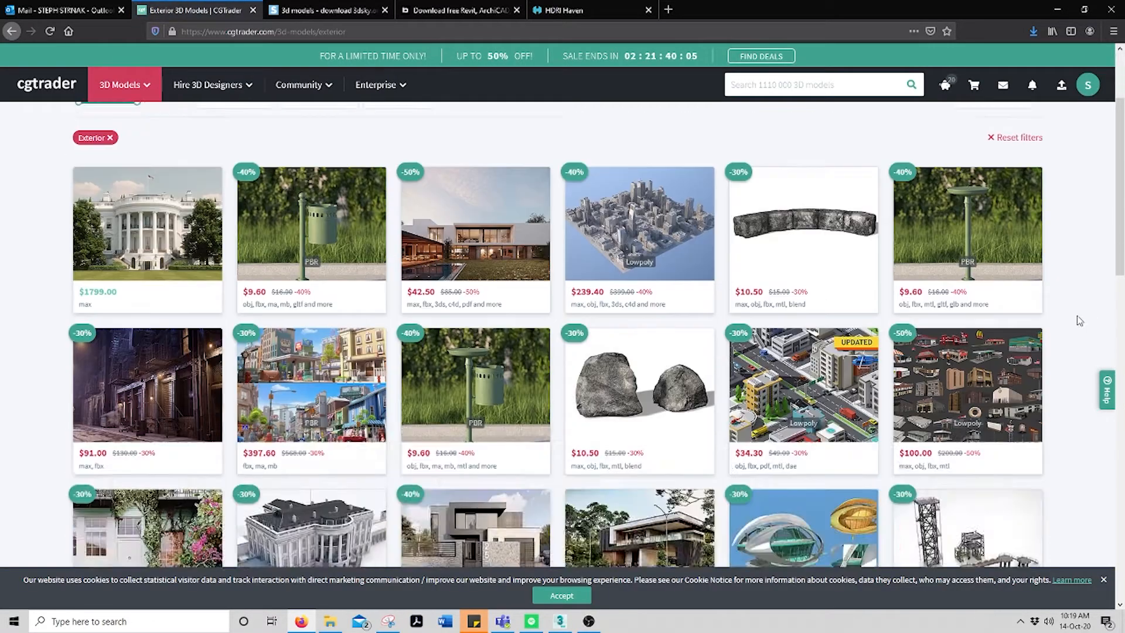
pyautogui.scroll(10, 1074, 316)
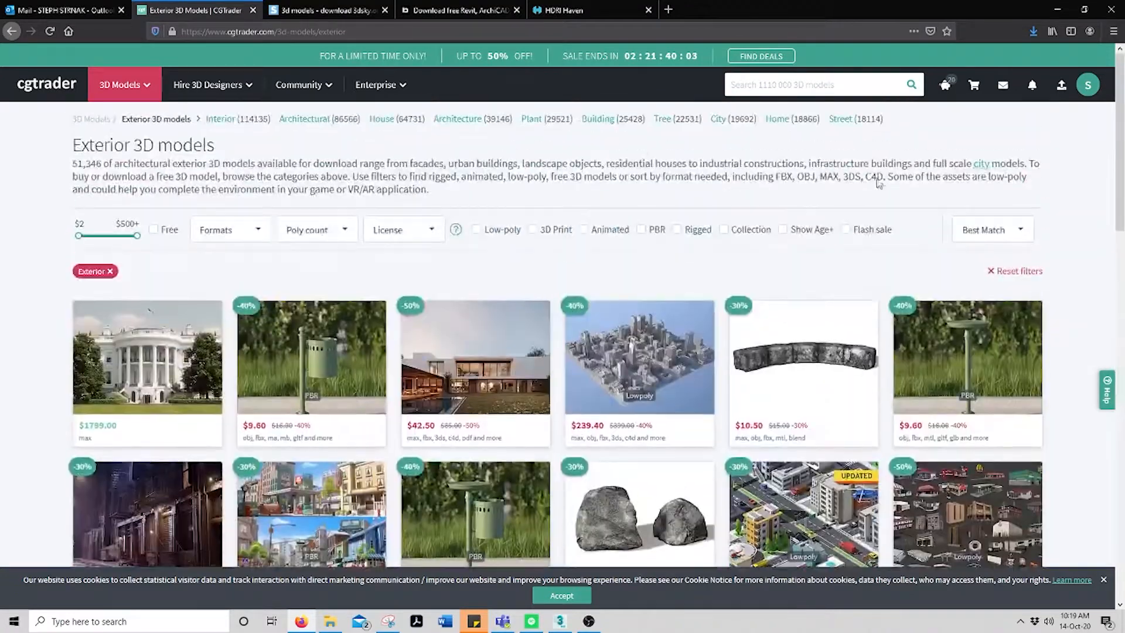
# Step: Filter the exterior models to free ones in the Autodesk 3ds Max (.max) format
pyautogui.click(172, 233)
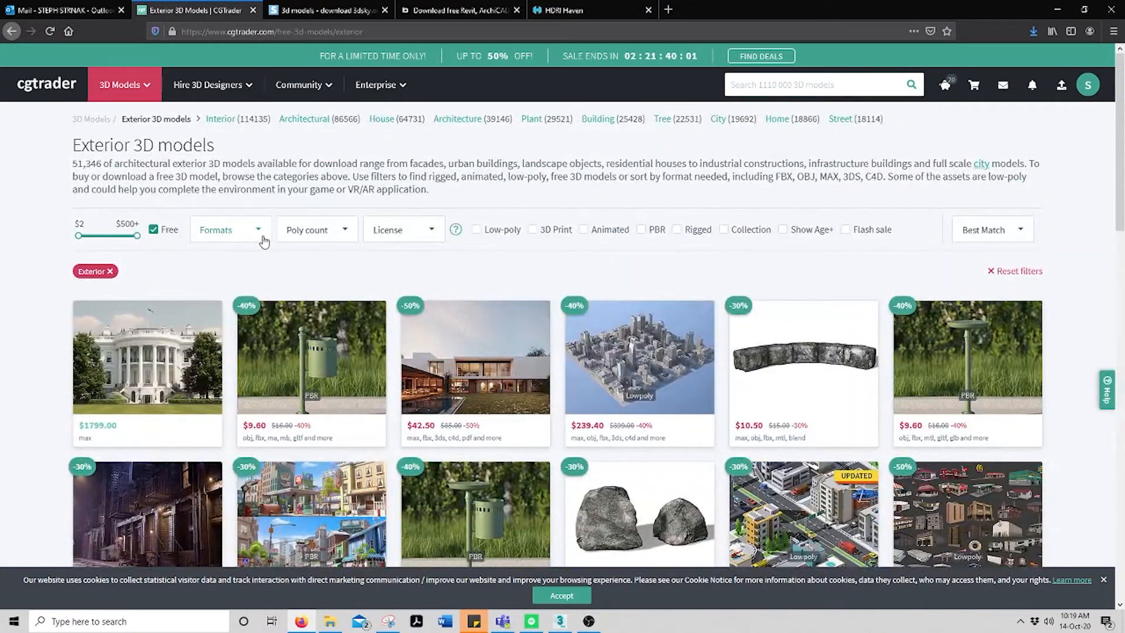
pyautogui.click(261, 233)
pyautogui.click(237, 231)
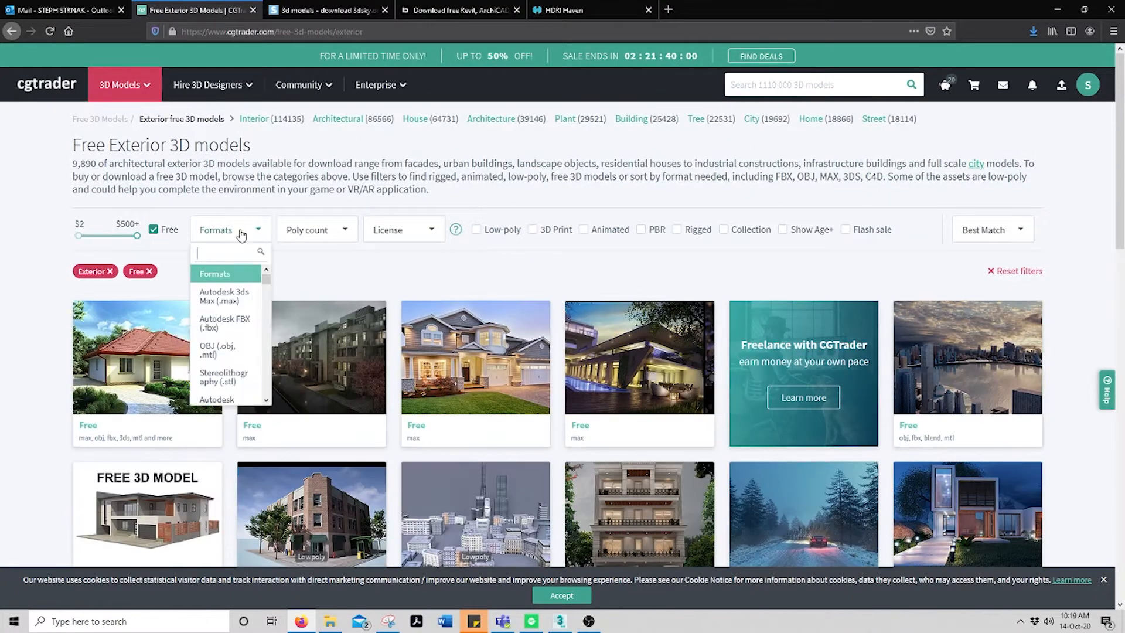
pyautogui.click(229, 297)
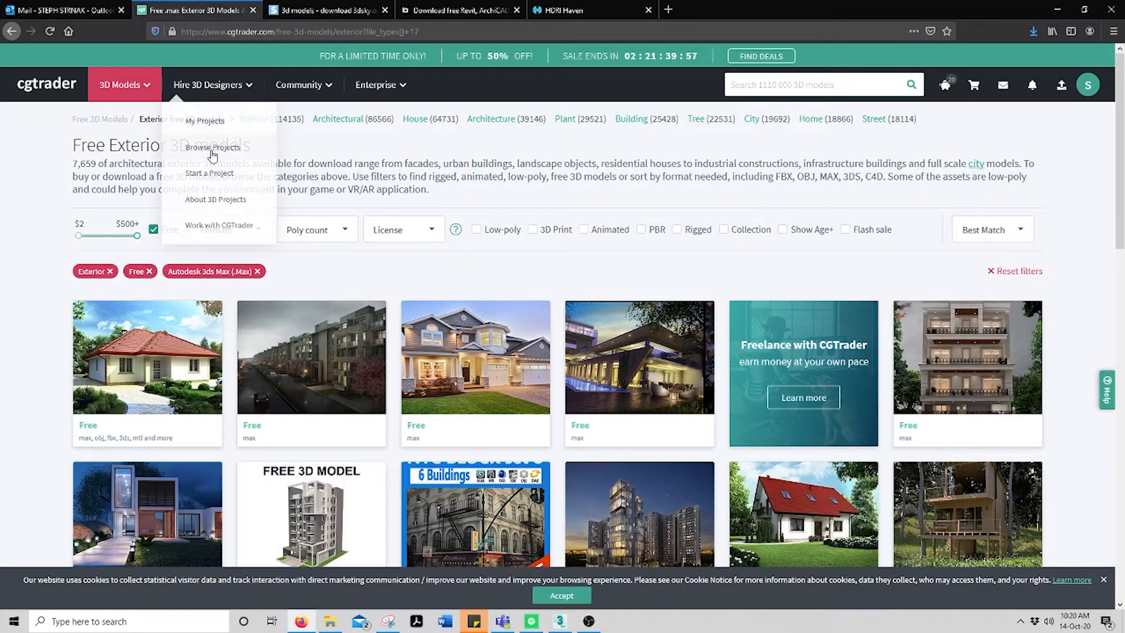
# Step: Open the free multi-storey house model and the free swimming pool model in separate new tabs
pyautogui.scroll(-15, 51, 299)
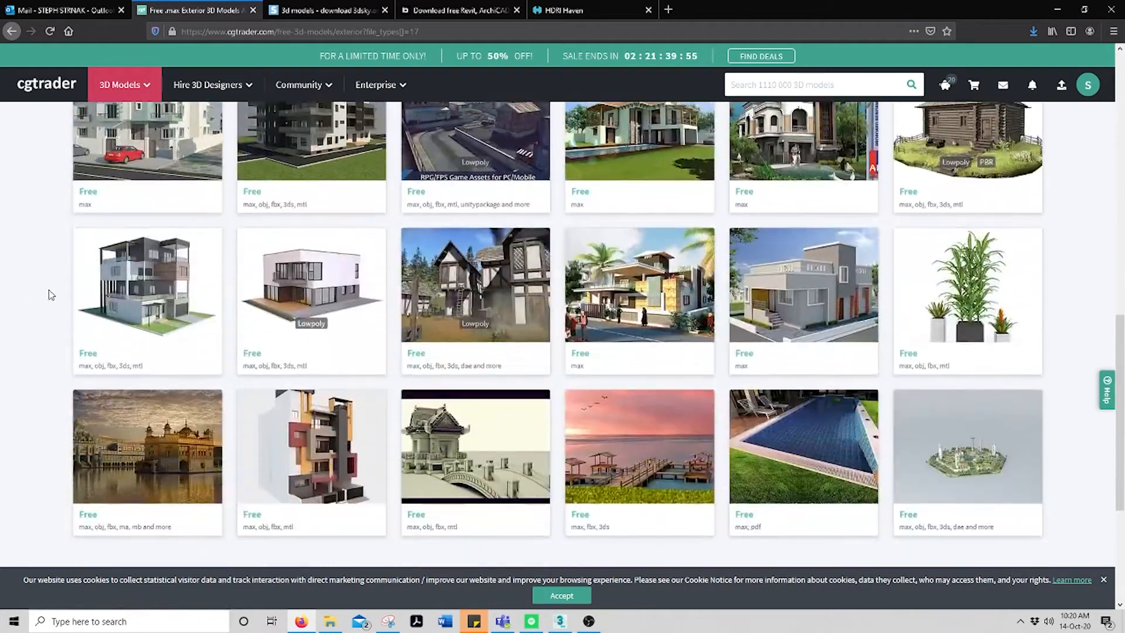
pyautogui.scroll(-1, 50, 296)
pyautogui.rightClick(150, 246)
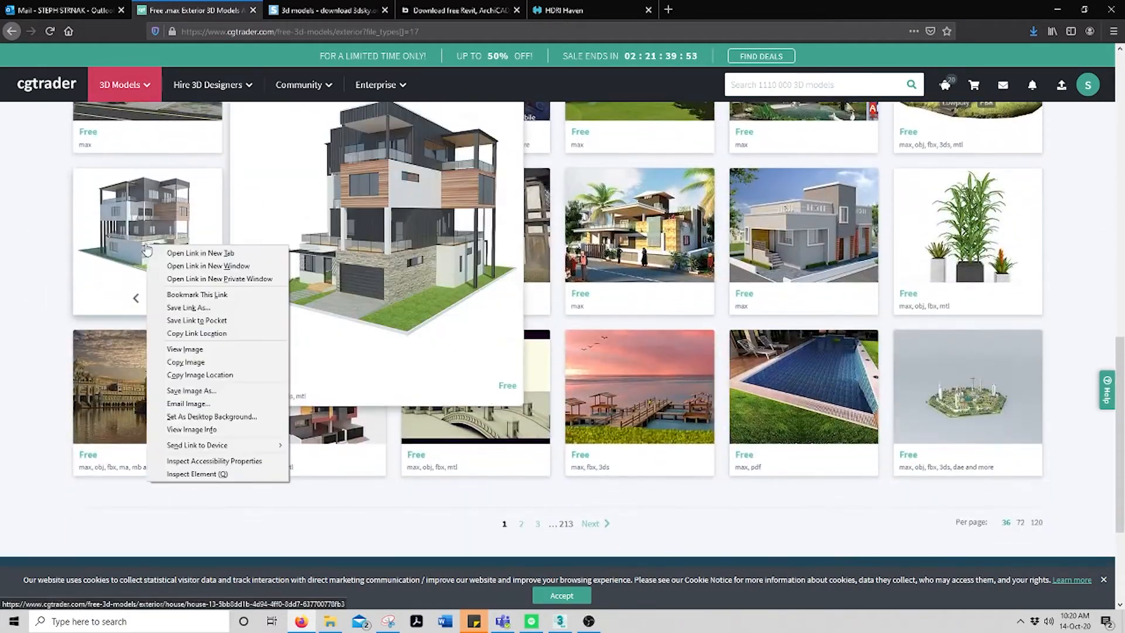
pyautogui.click(175, 255)
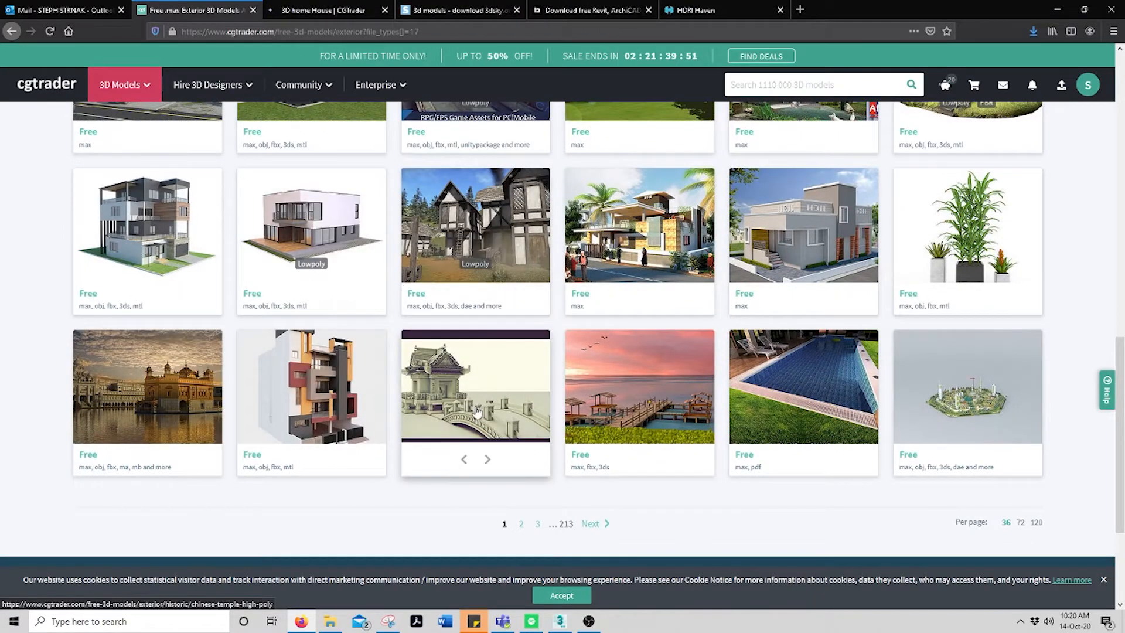
pyautogui.rightClick(782, 354)
pyautogui.click(814, 357)
# Step: Request the free download of the multi-storey house model from its product page
pyautogui.hotkey('ctrl', 'Tab')
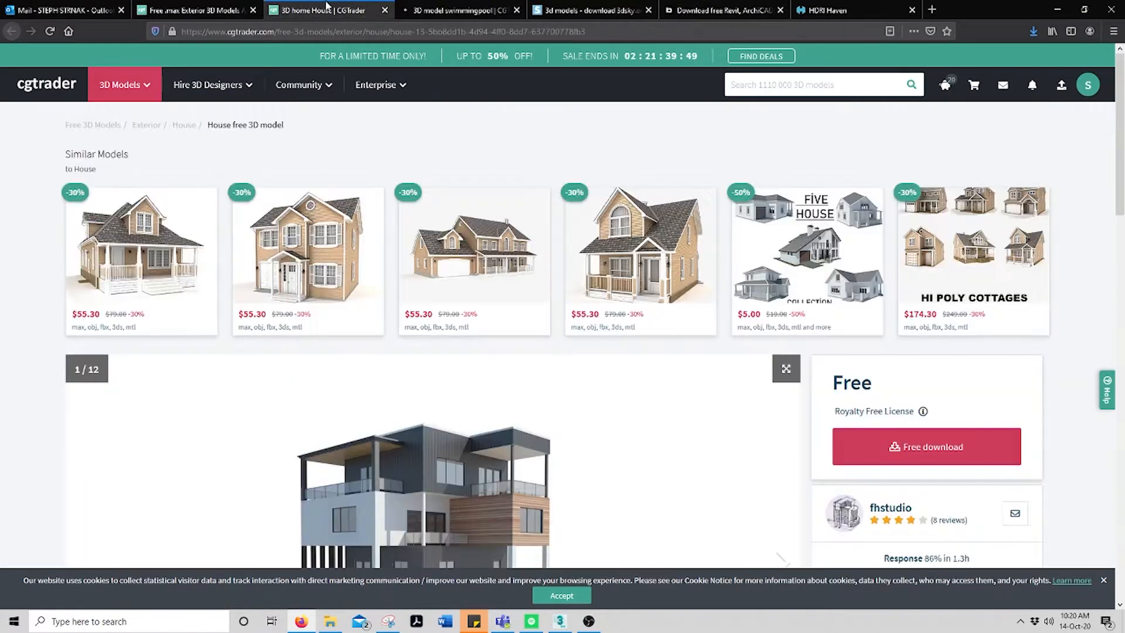
pyautogui.scroll(-3, 1067, 351)
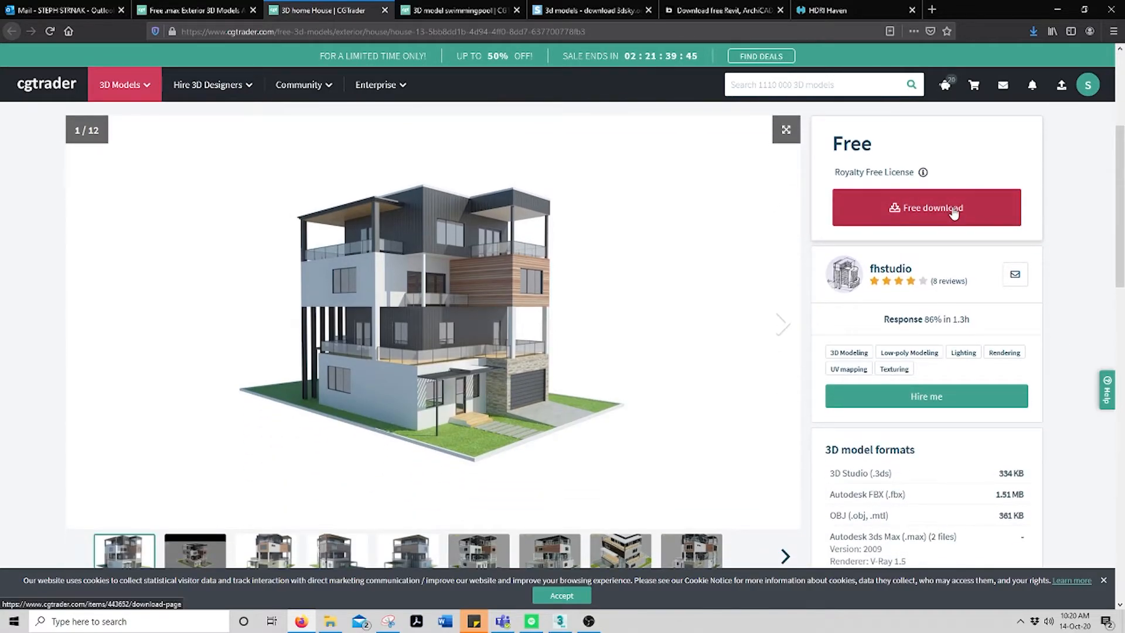
pyautogui.click(954, 212)
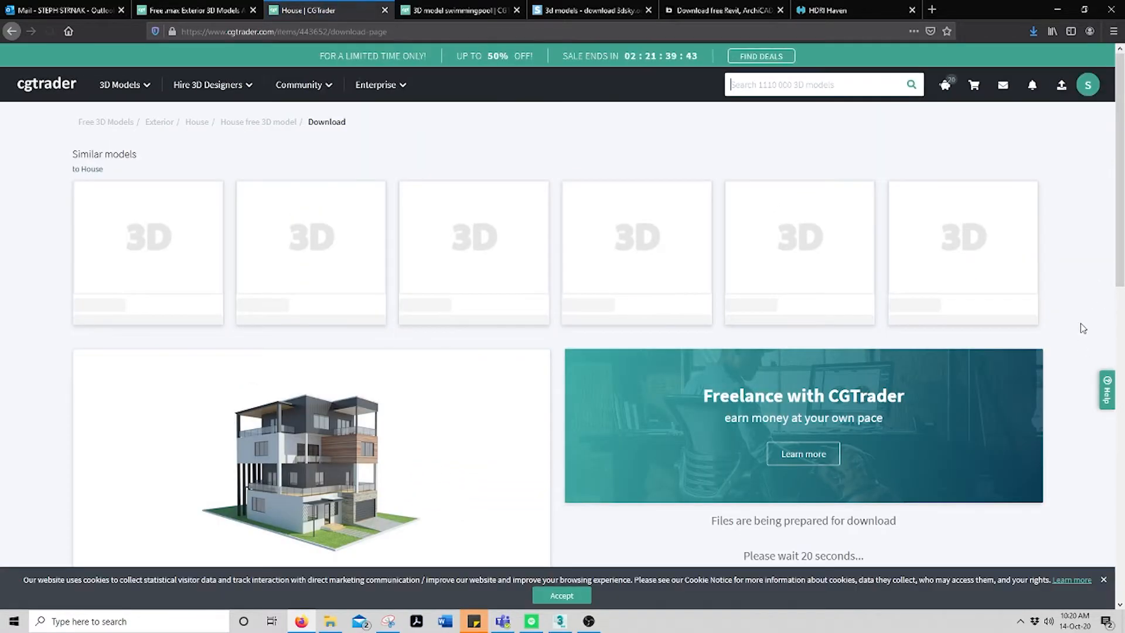
pyautogui.scroll(-2, 813, 456)
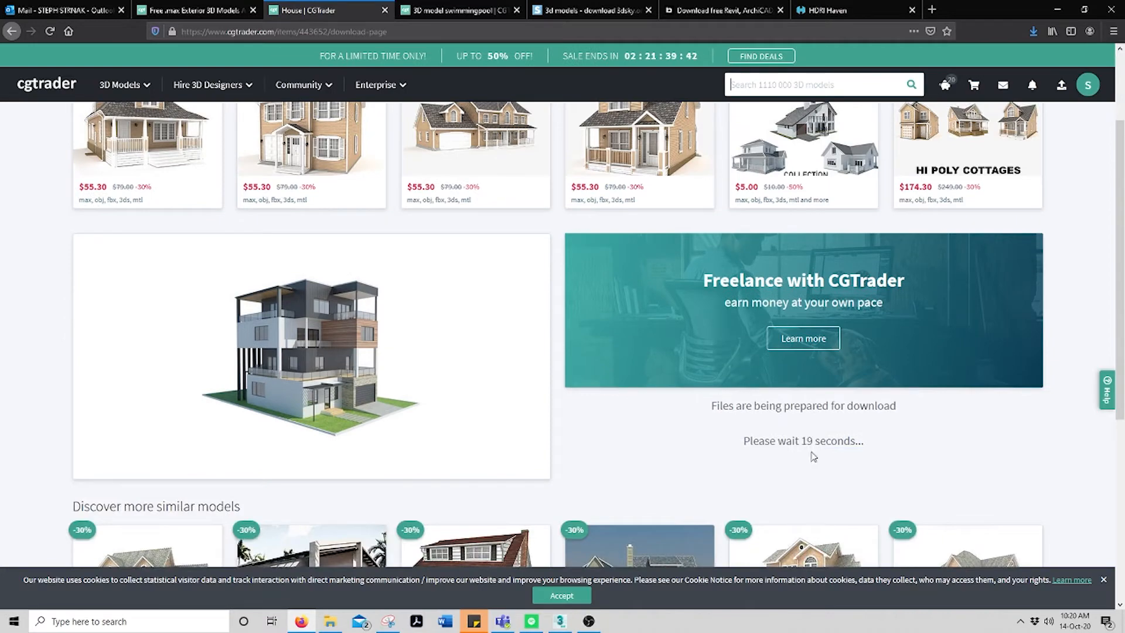
# Step: Request the free download of the swimming pool model from its product page
pyautogui.click(472, 10)
pyautogui.scroll(-2, 1004, 389)
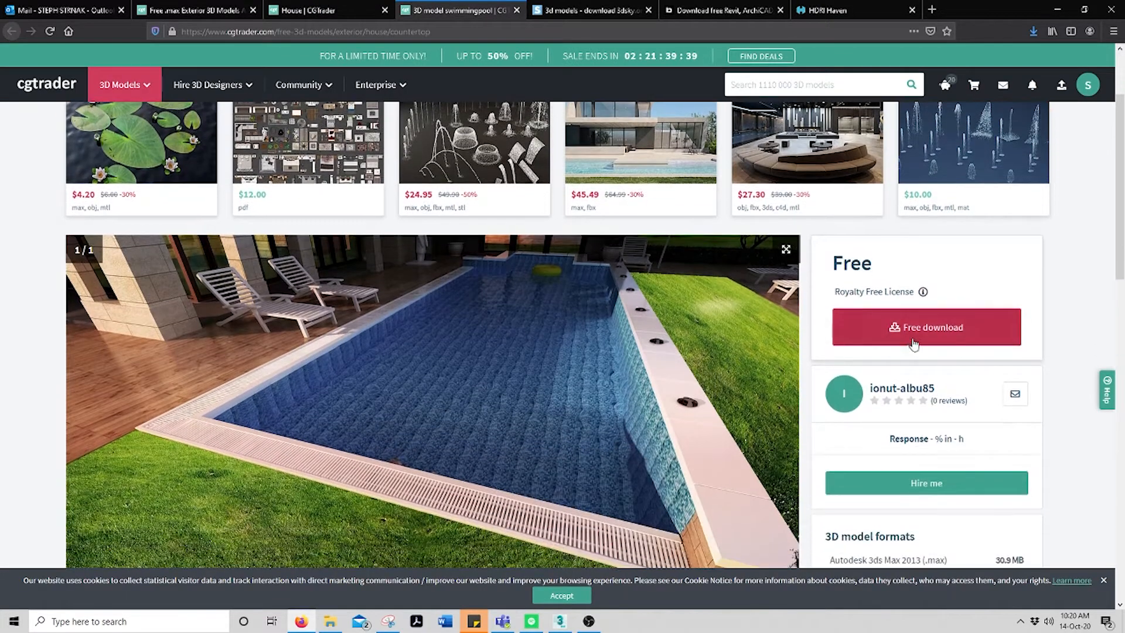
pyautogui.click(920, 341)
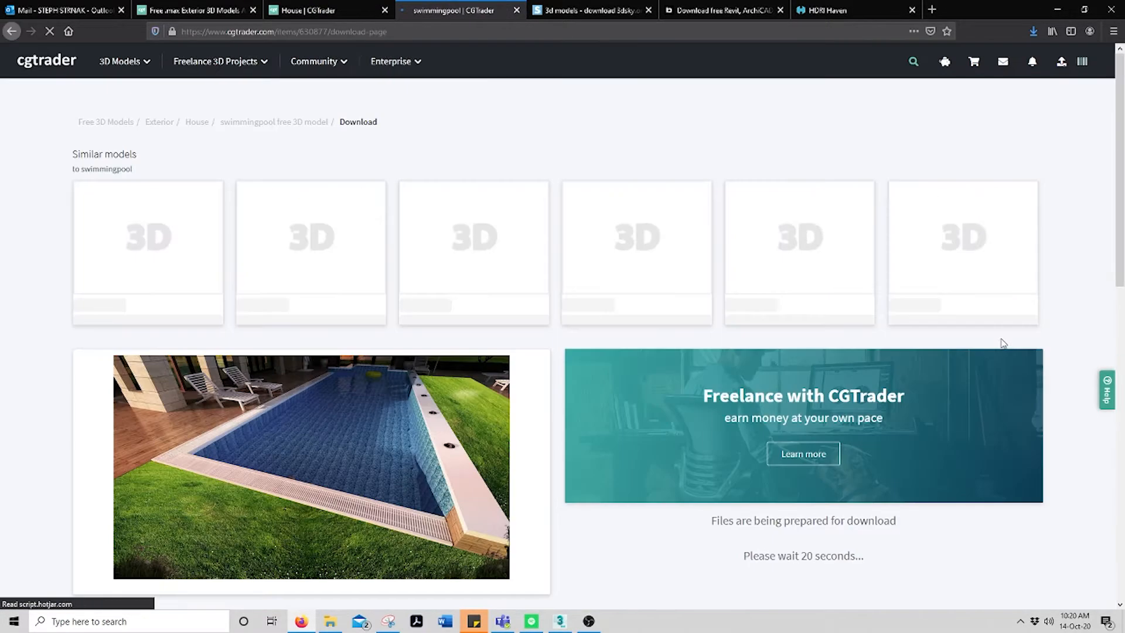
pyautogui.scroll(-2, 1003, 343)
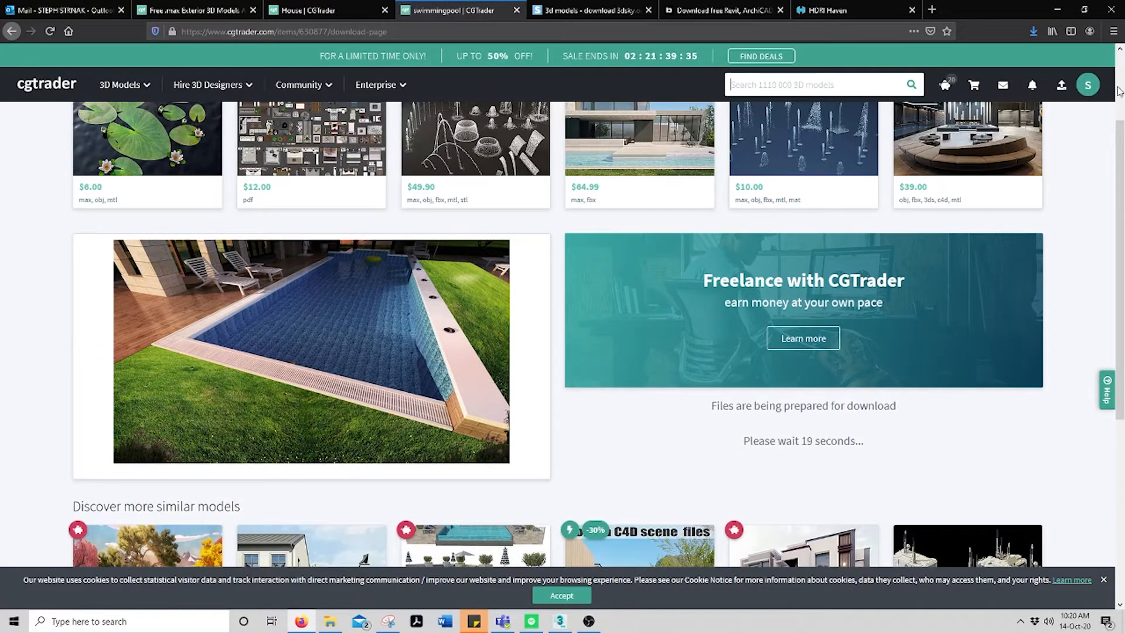
# Step: Download the house file 245_House13_3ds.3DS and save it as HOUSE NEW in the 3Ds Max Objects folder
pyautogui.click(314, 7)
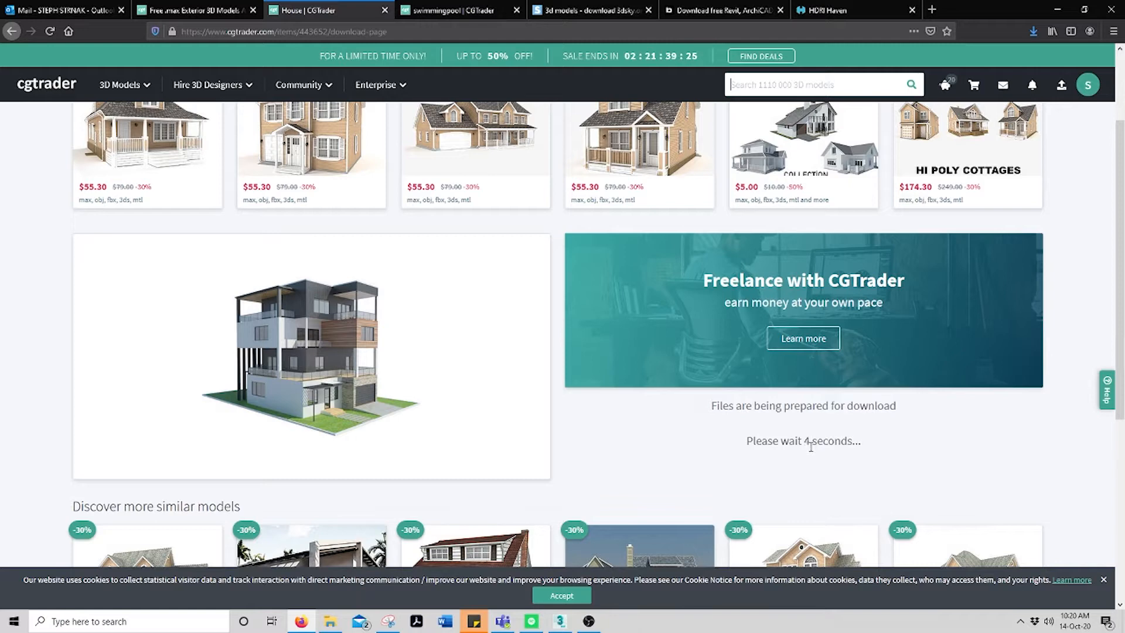
pyautogui.click(413, 10)
pyautogui.click(328, 10)
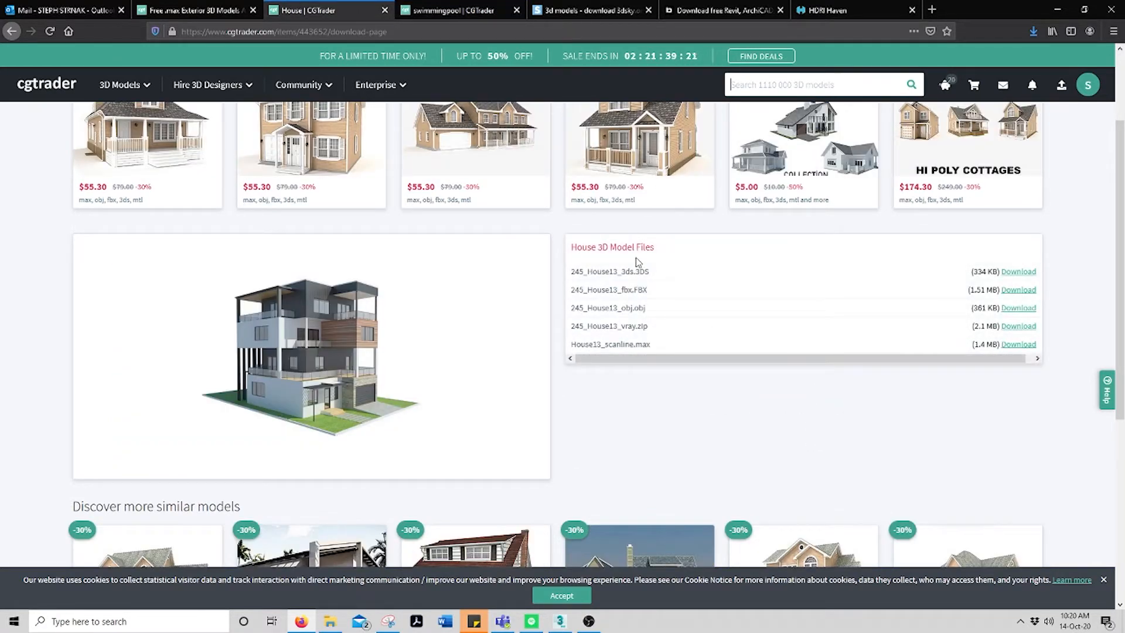
pyautogui.click(1014, 273)
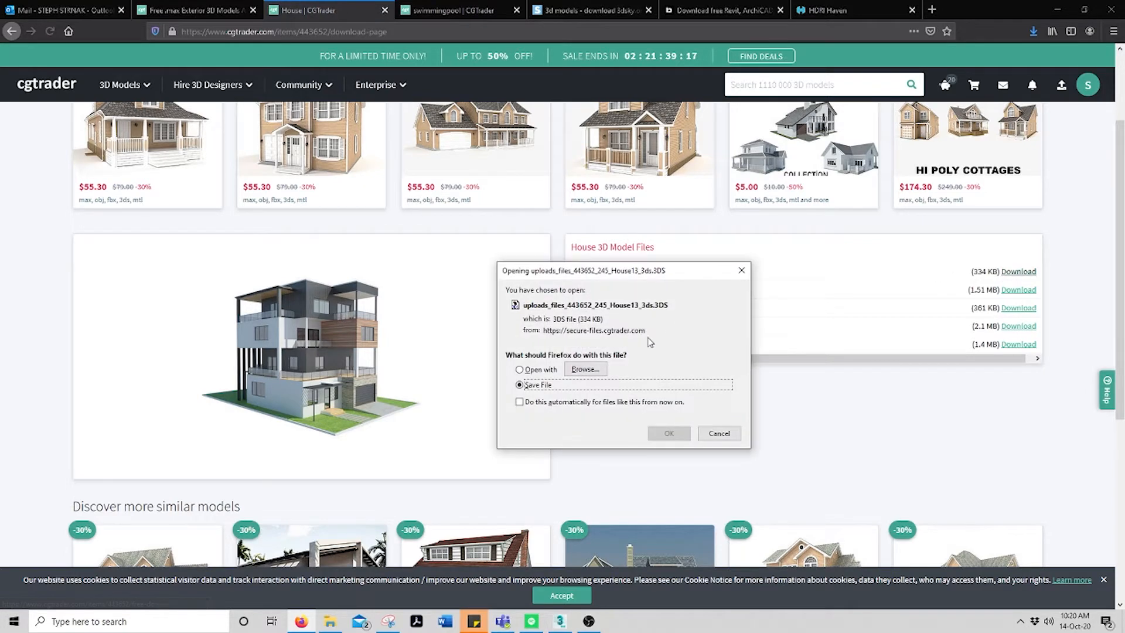
pyautogui.click(553, 396)
pyautogui.click(668, 433)
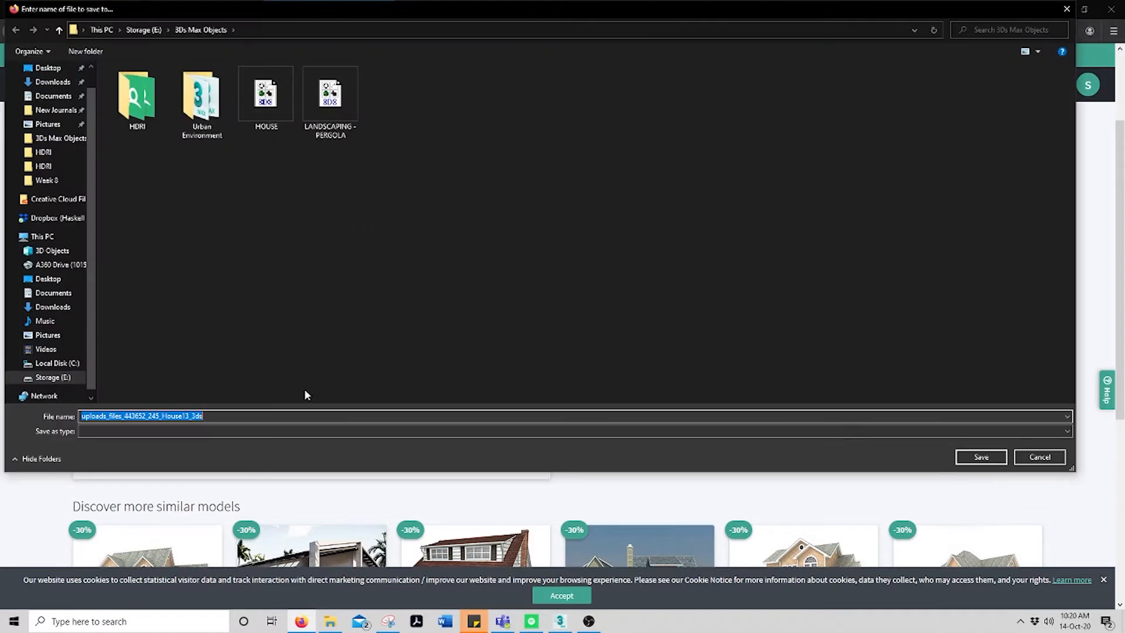
pyautogui.write('HOUSE NEW')
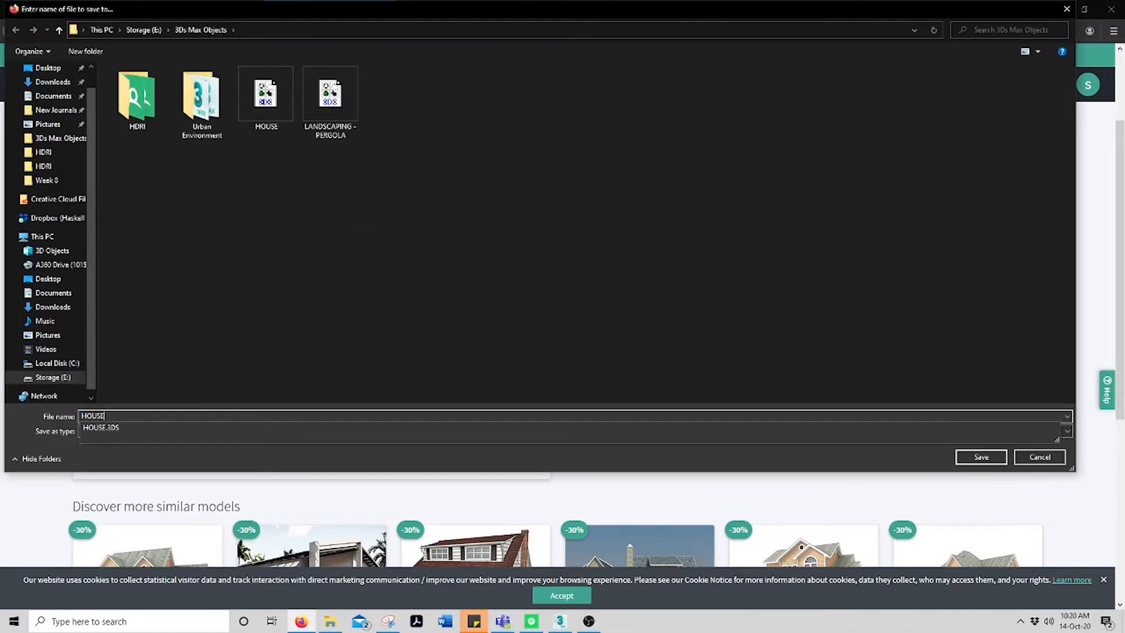
pyautogui.click(992, 436)
pyautogui.click(992, 435)
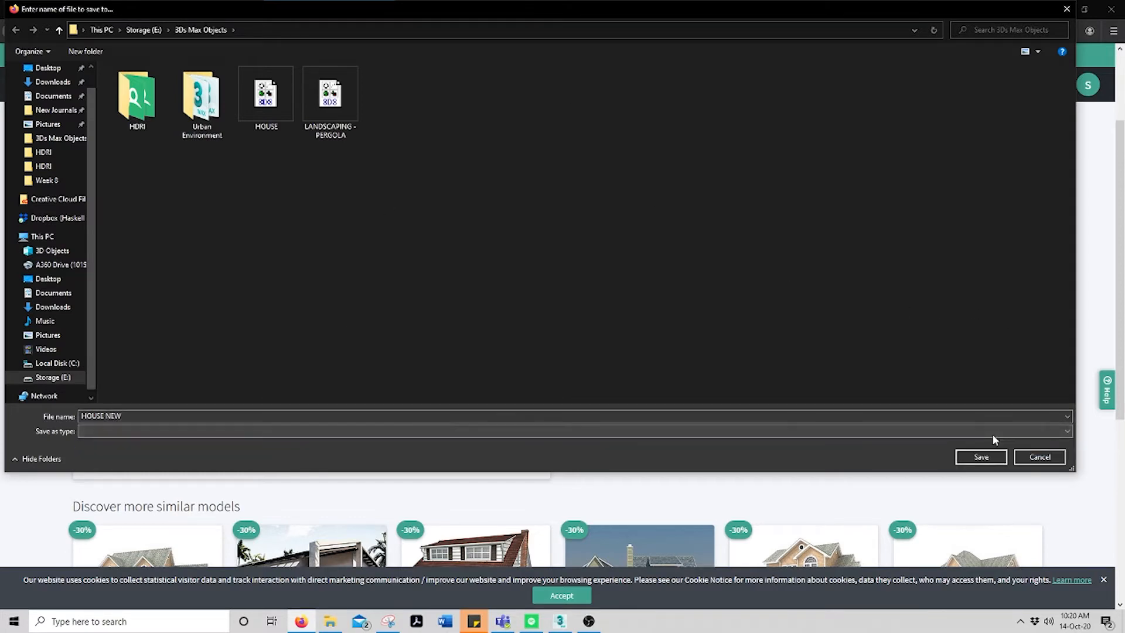
pyautogui.click(993, 436)
pyautogui.click(987, 440)
pyautogui.click(981, 458)
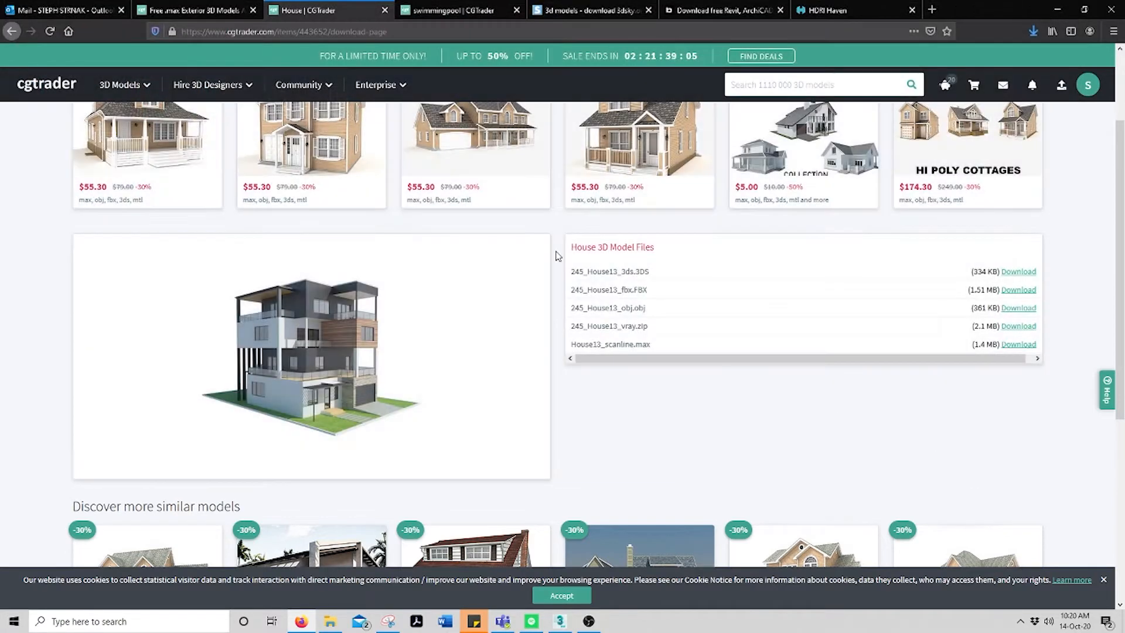
# Step: Download the swimming pool's .max file and save it as POOL NEW in the 3Ds Max Objects folder
pyautogui.click(481, 6)
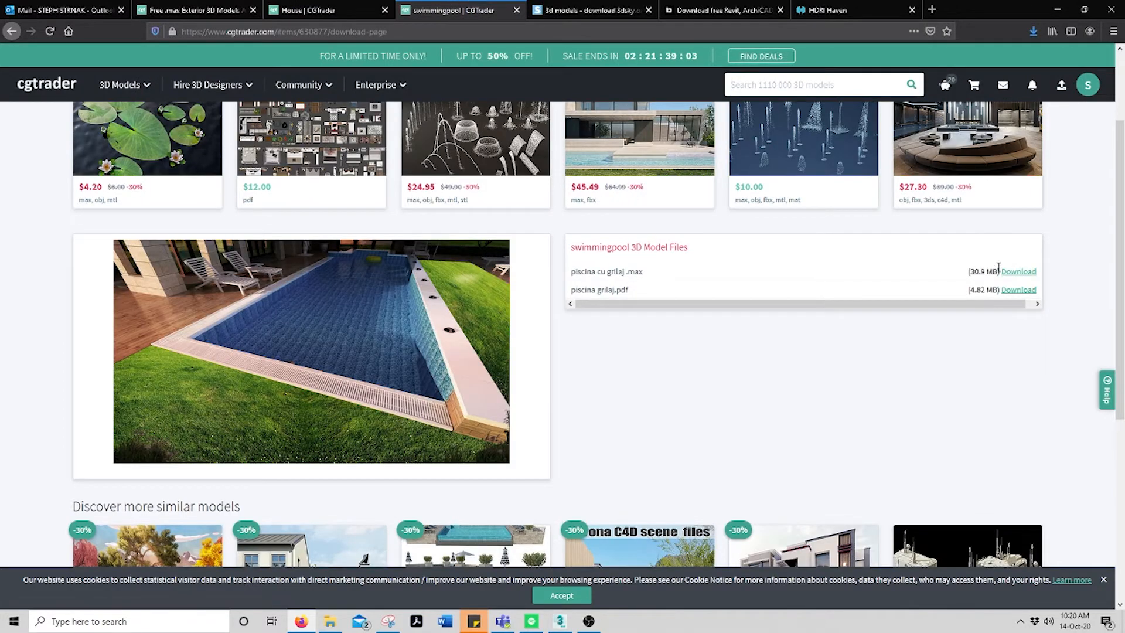
pyautogui.click(1018, 272)
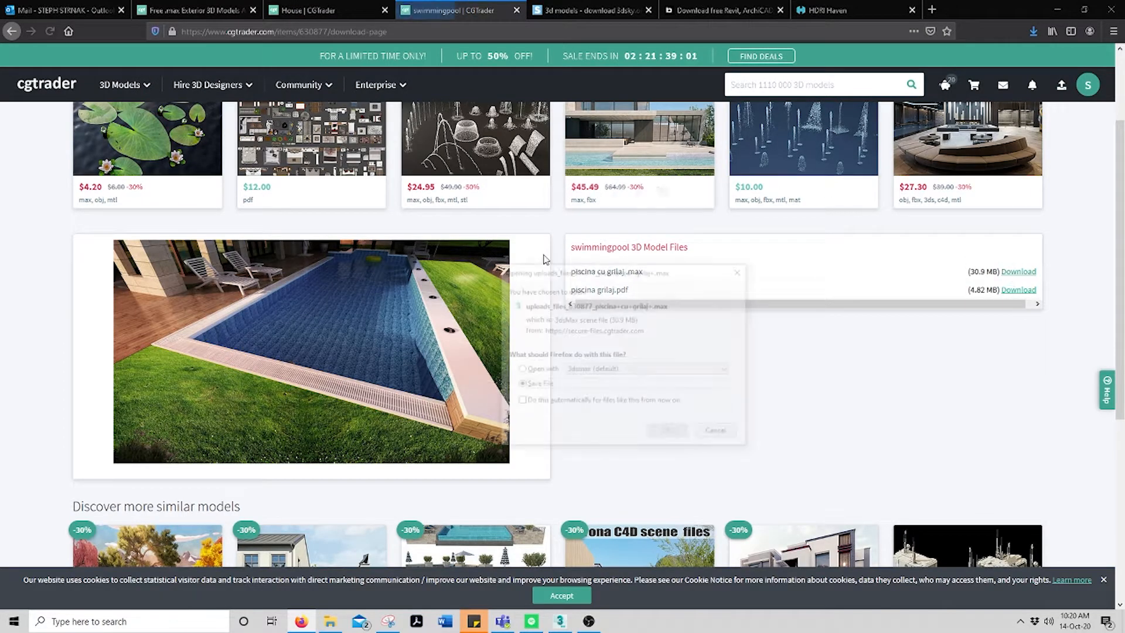
pyautogui.click(670, 432)
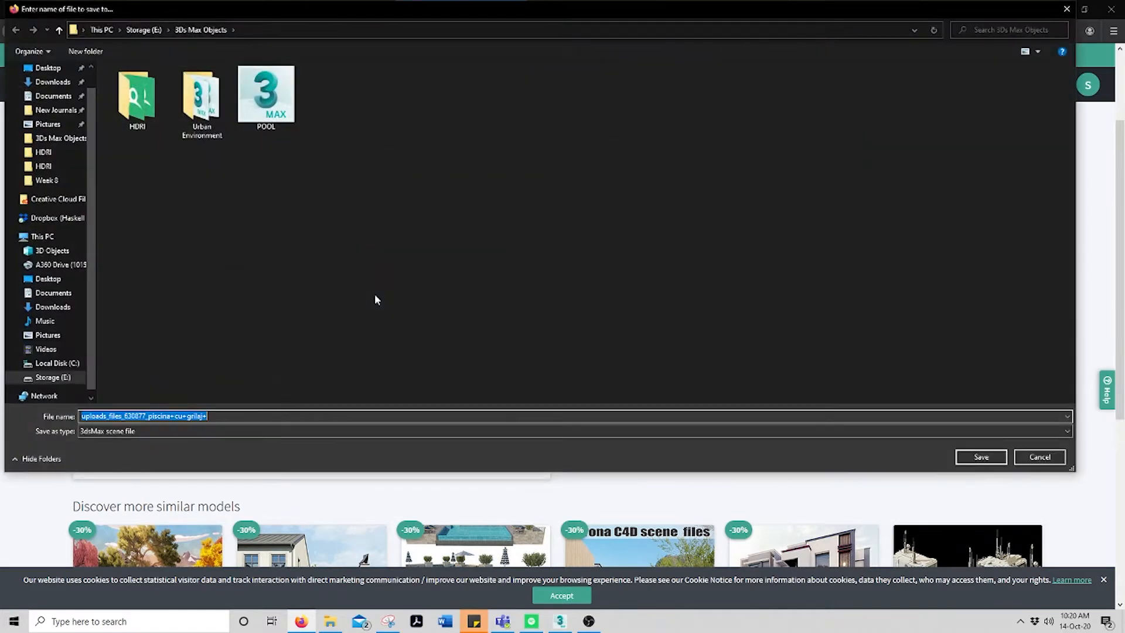
pyautogui.write('POOL NEW')
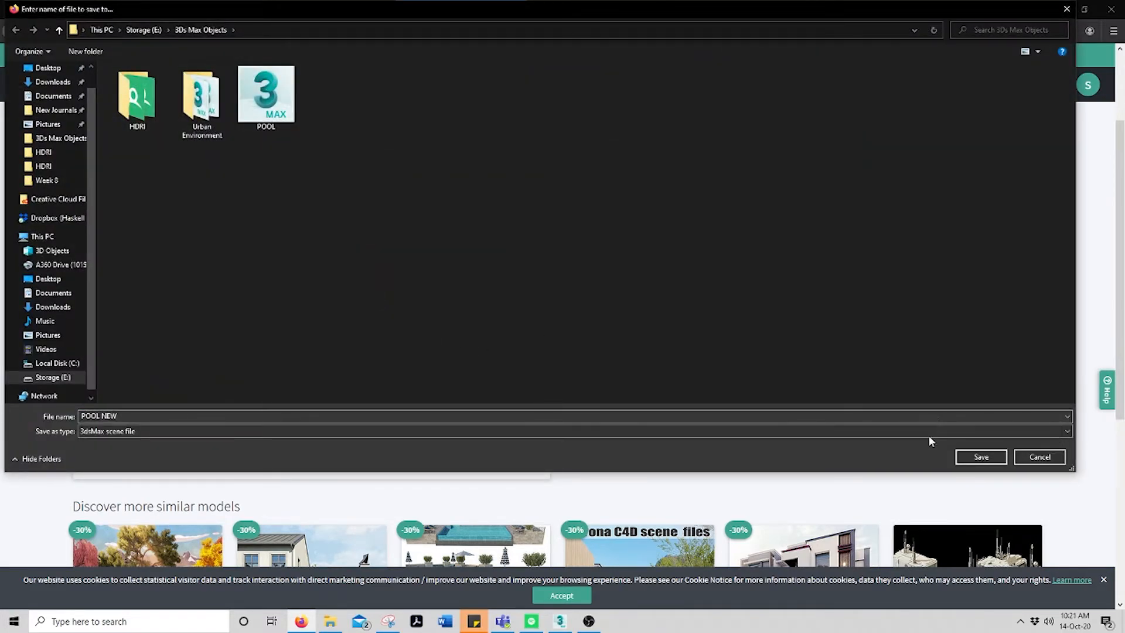
pyautogui.click(981, 457)
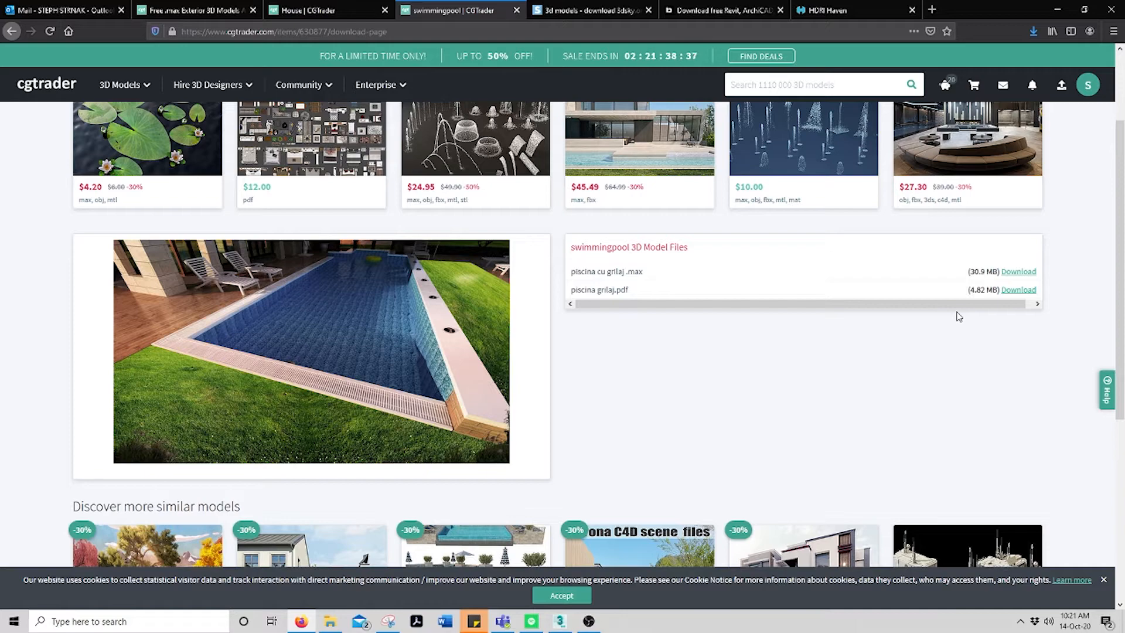
# Step: Switch to HDRI Haven and open its full HDRI catalogue to look over the categories and images
pyautogui.click(843, 7)
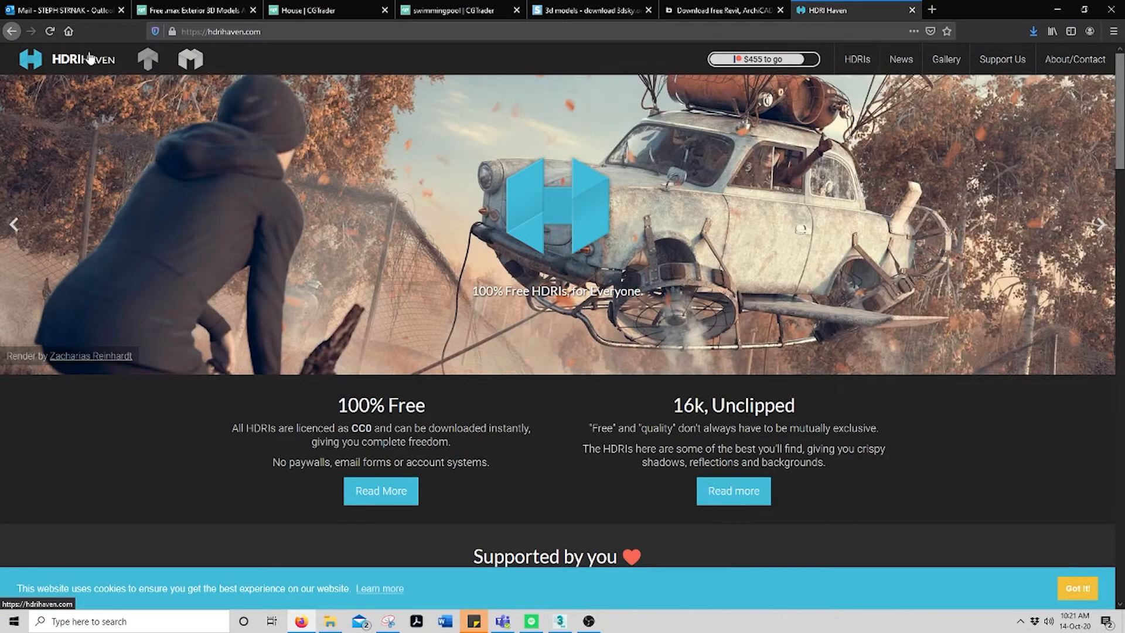
pyautogui.click(870, 69)
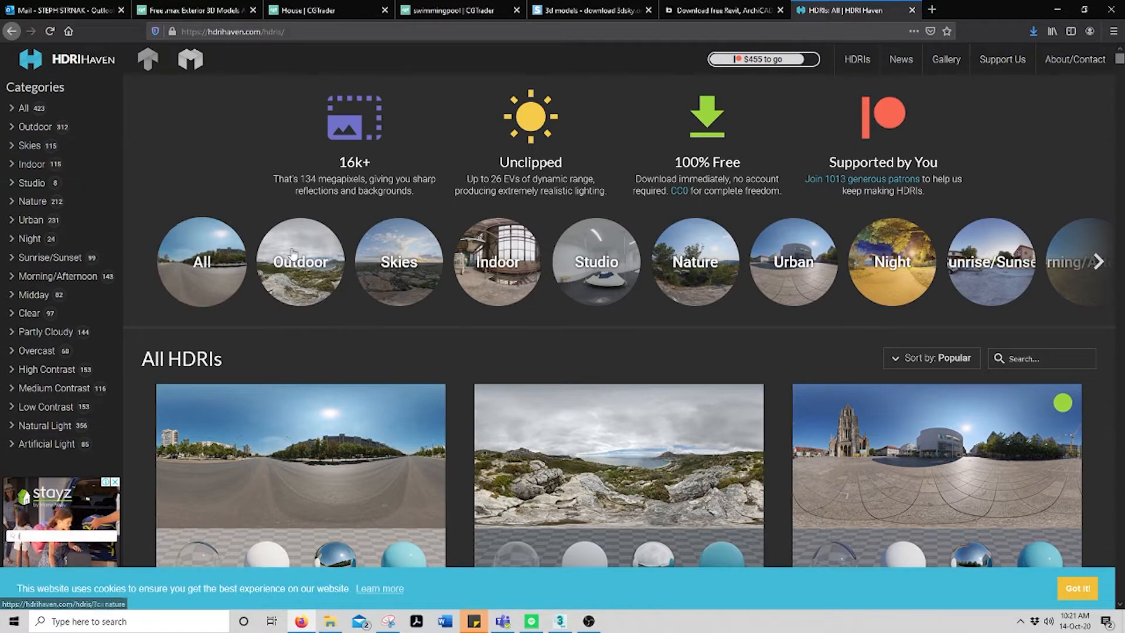
pyautogui.scroll(-4, 399, 260)
pyautogui.scroll(5, 410, 281)
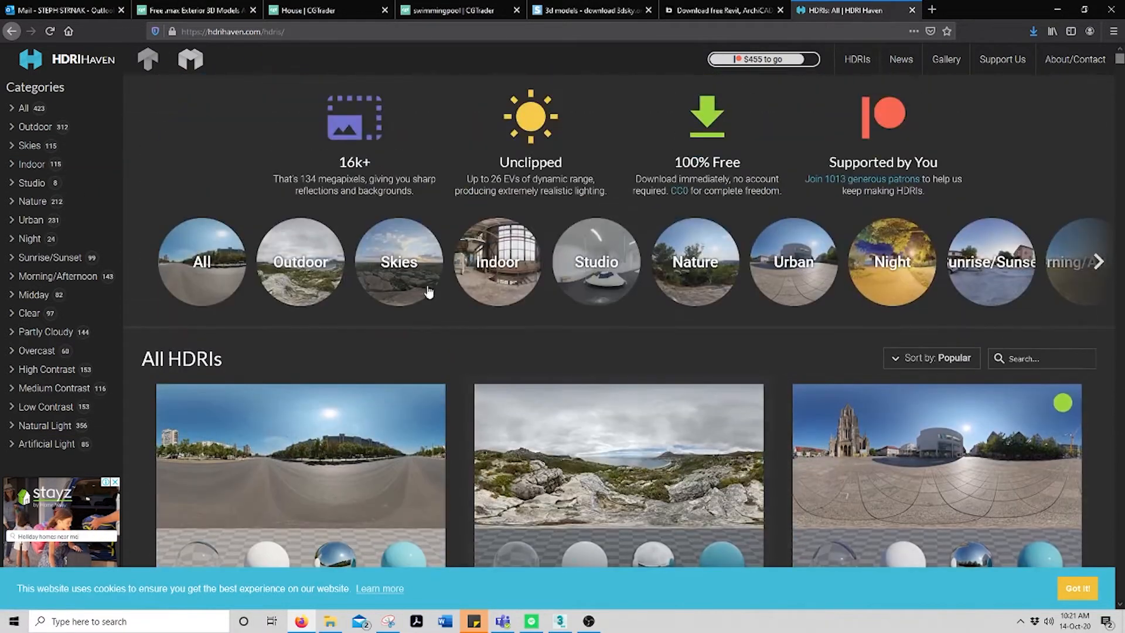
# Step: Browse the Skies category of HDRIs and open the Rooitou Park image's page
pyautogui.click(405, 277)
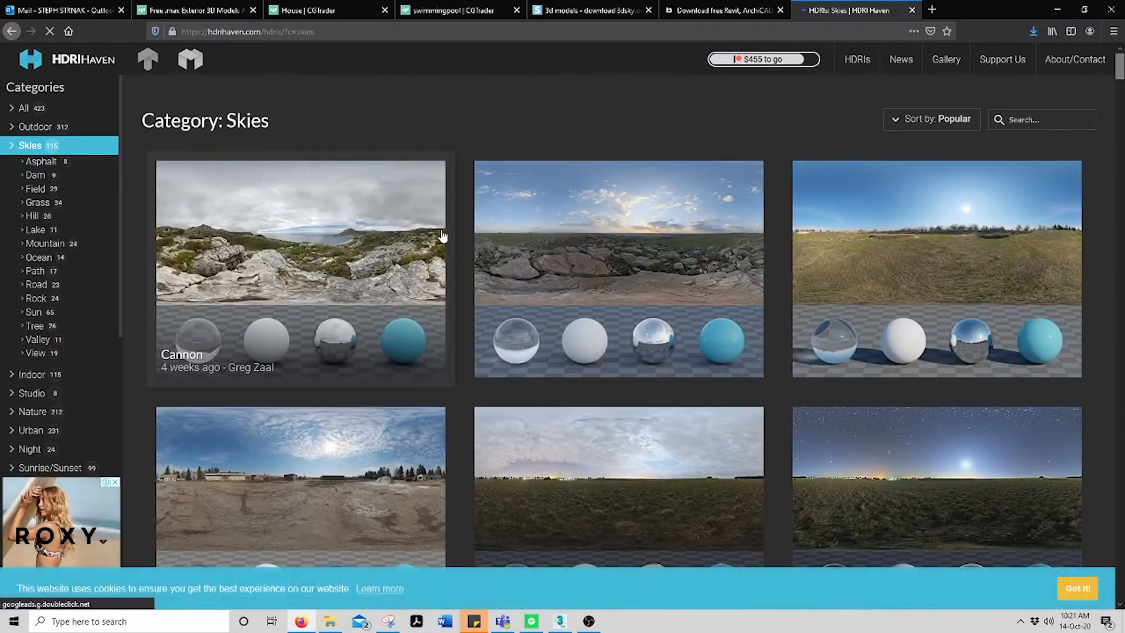
pyautogui.scroll(-5, 807, 242)
pyautogui.scroll(-4, 807, 242)
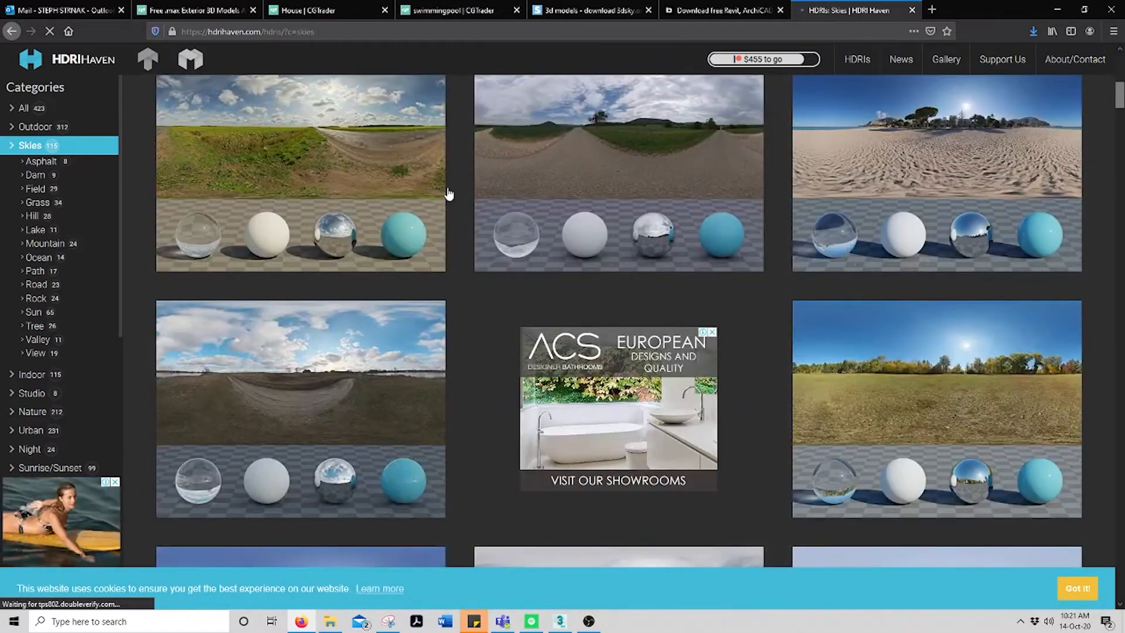
pyautogui.scroll(-7, 467, 231)
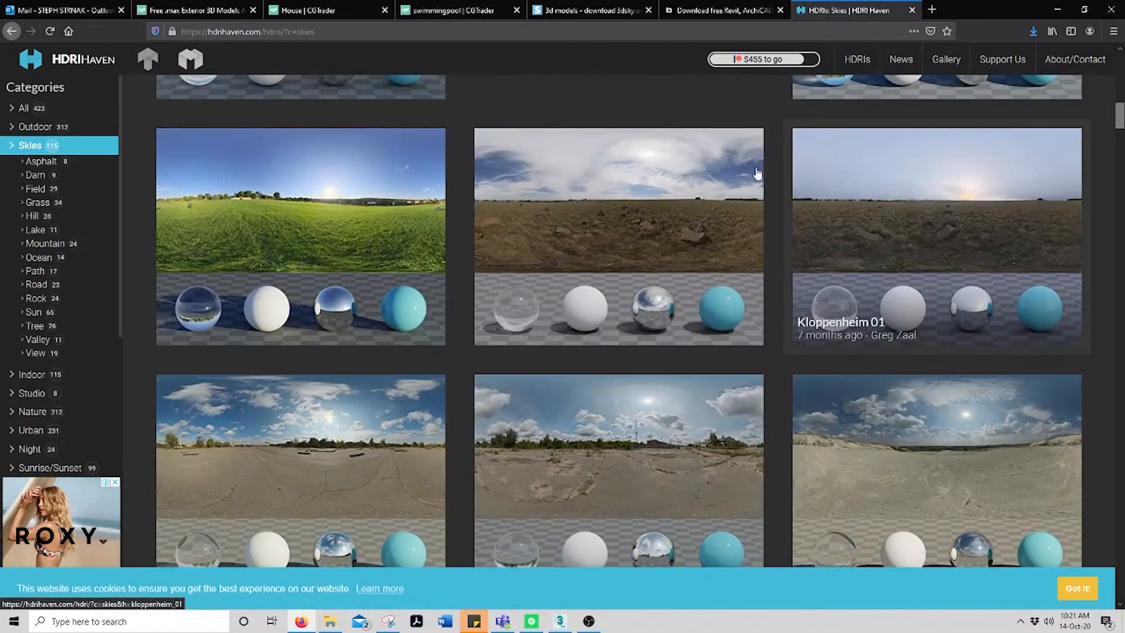
pyautogui.click(391, 205)
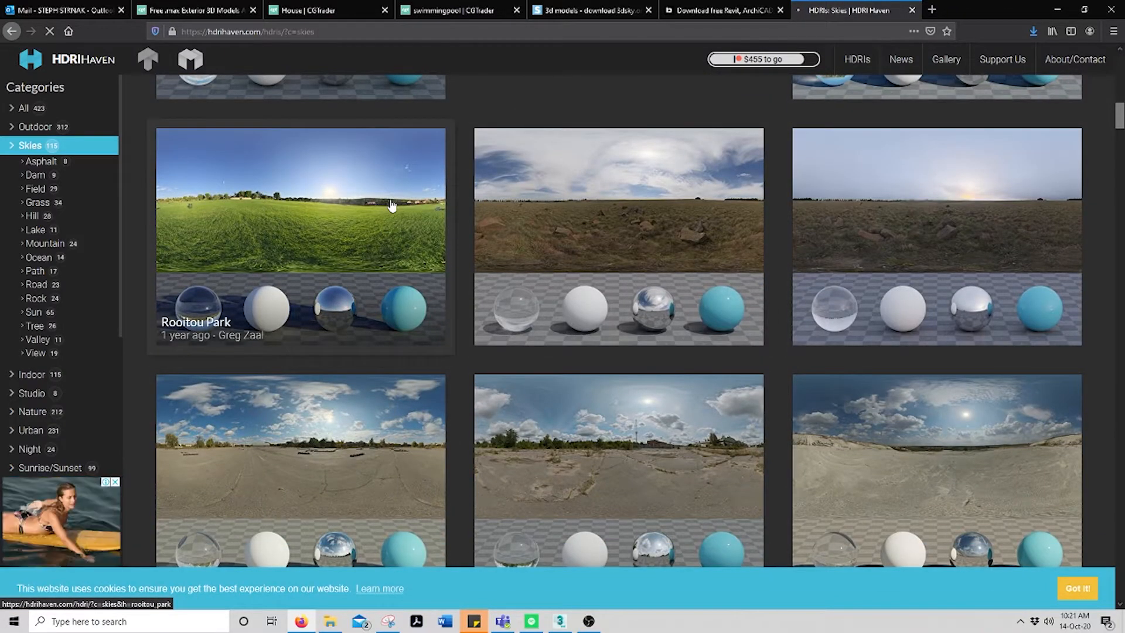
# Step: Download the 4k HDR version of Rooitou Park and save it as PARK LAND in the HDRI folder
pyautogui.scroll(-5, 918, 393)
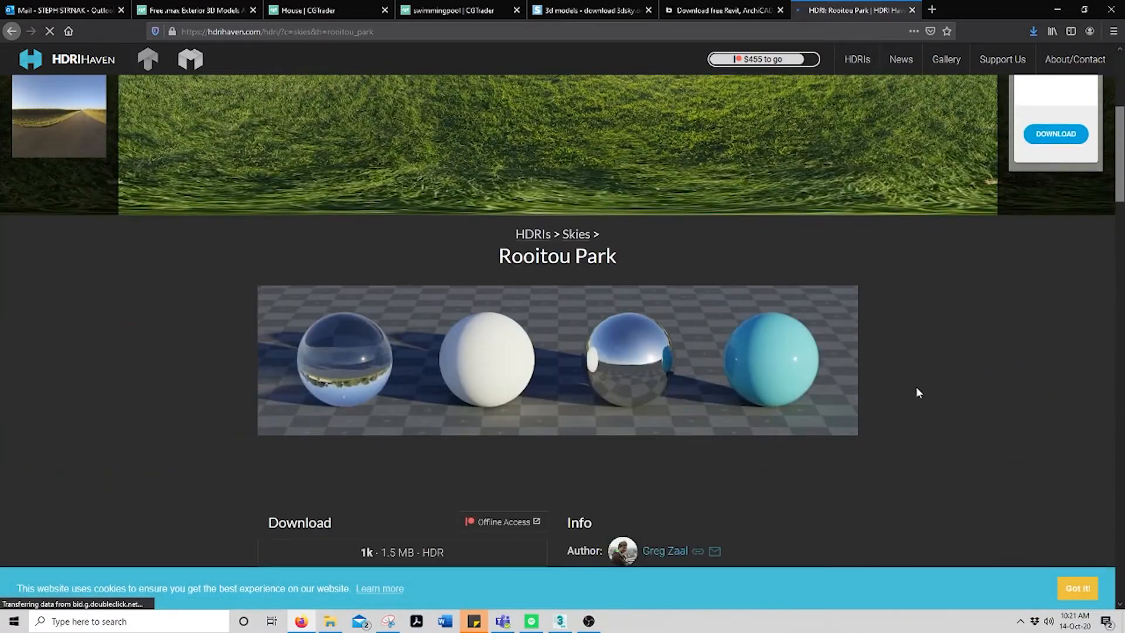
pyautogui.scroll(-6, 918, 392)
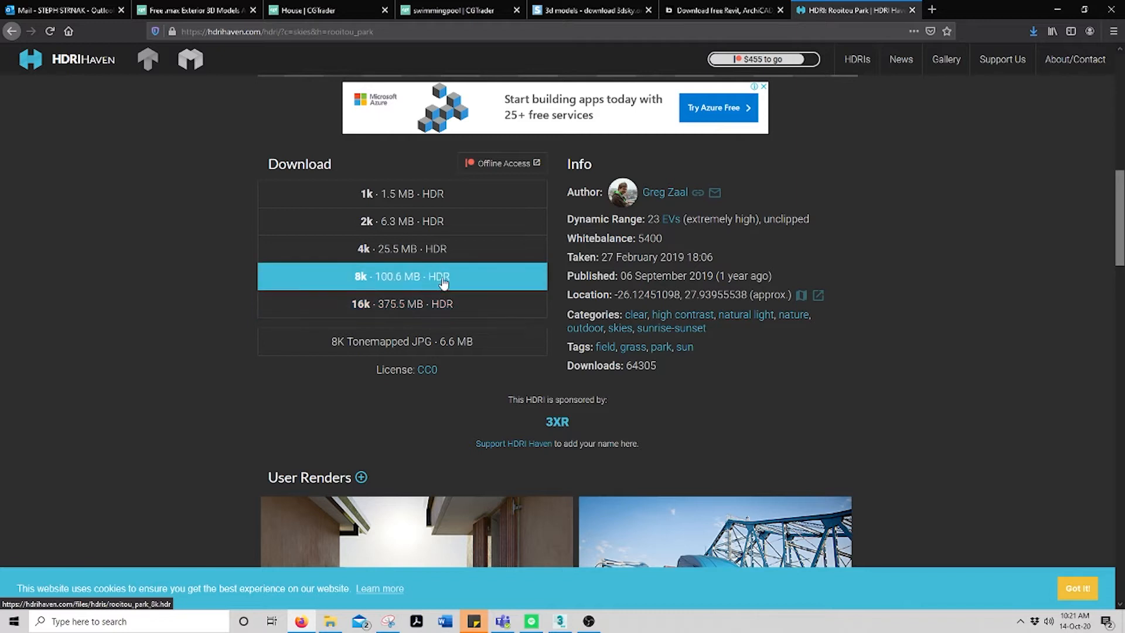
pyautogui.click(453, 250)
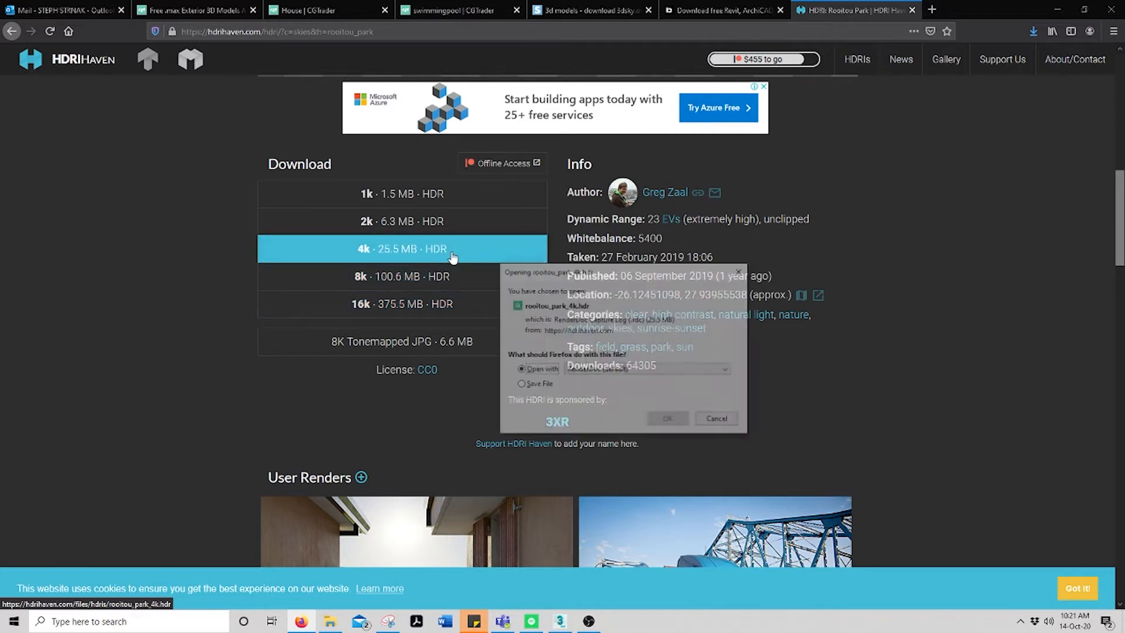
pyautogui.click(520, 384)
pyautogui.click(666, 420)
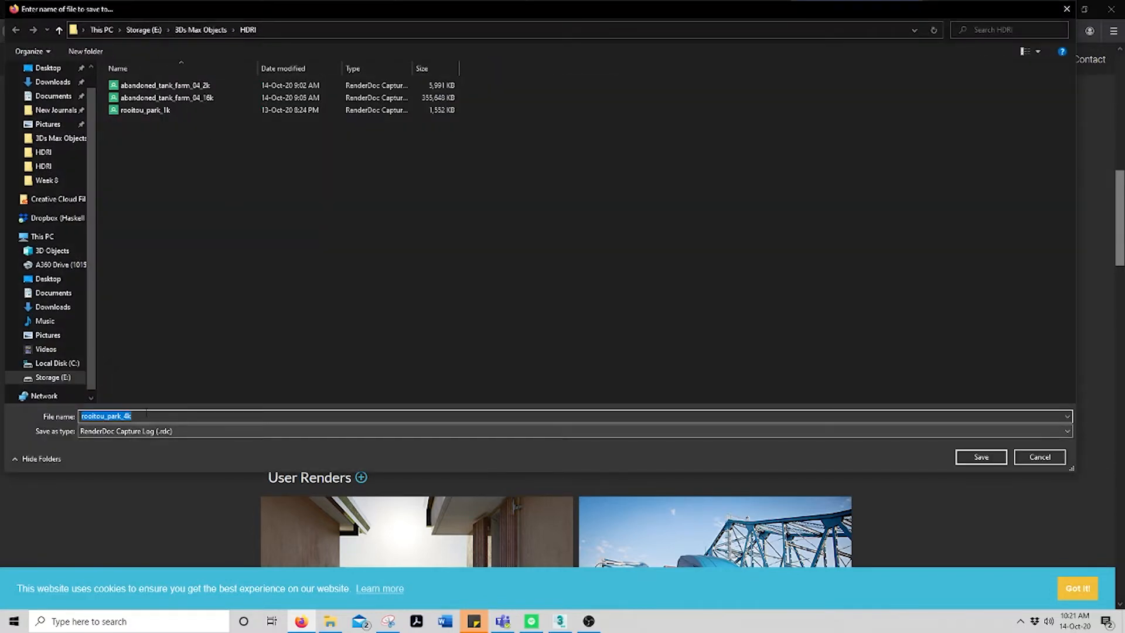
pyautogui.write('PARK LAND')
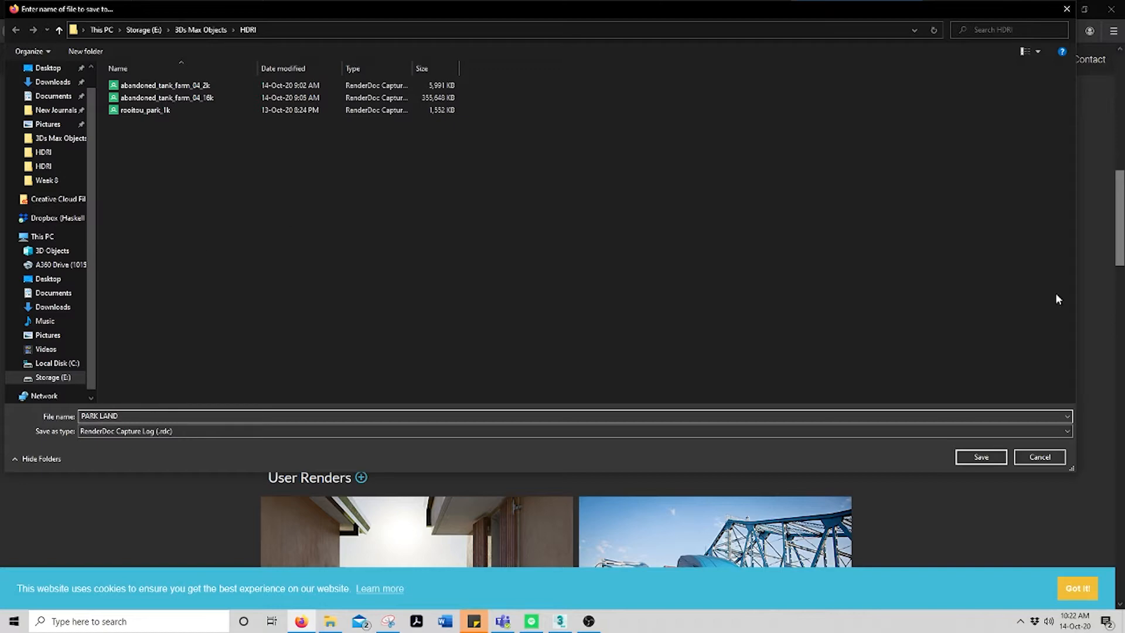
pyautogui.click(977, 462)
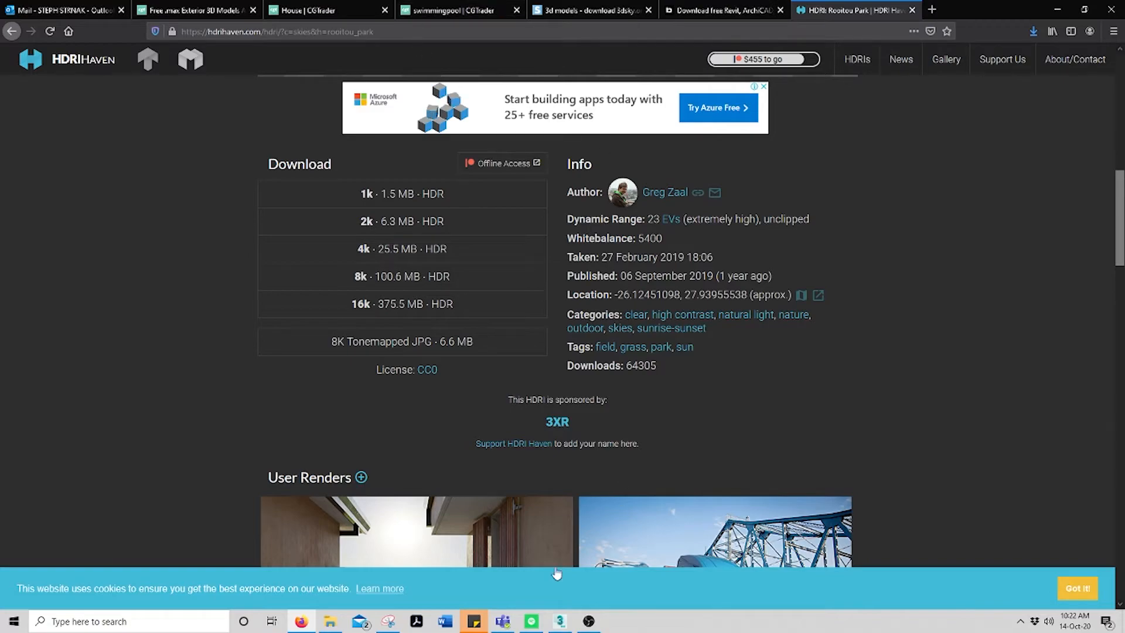
# Step: Switch to 3ds Max and import the HOUSE NEW file, merging its objects with the current scene with units converted
pyautogui.click(560, 625)
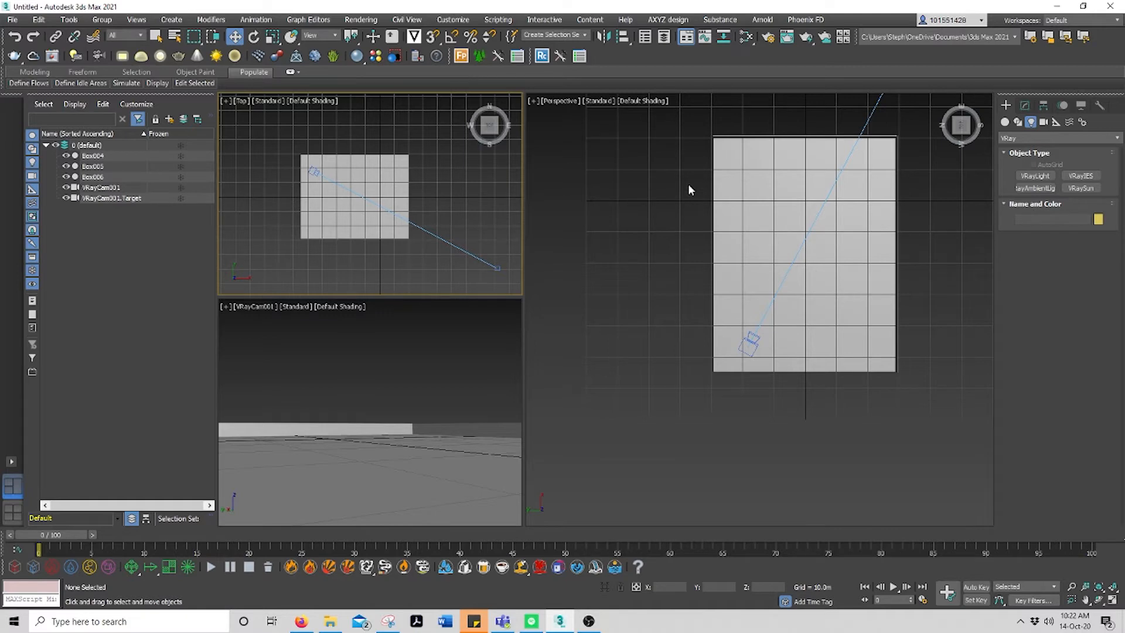
pyautogui.click(11, 19)
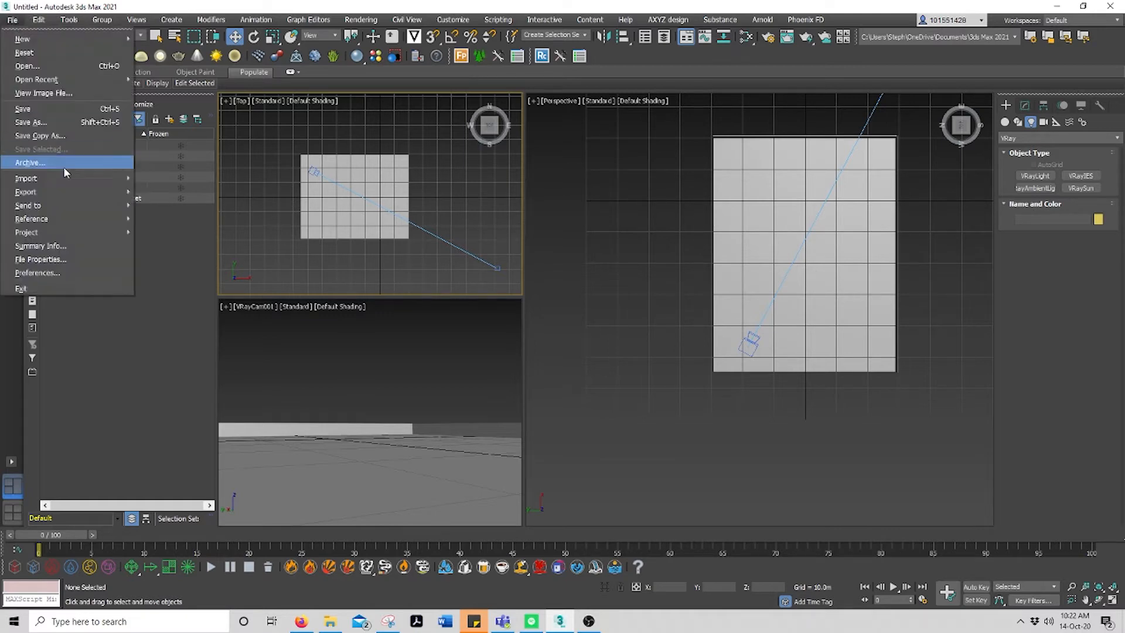
pyautogui.moveTo(71, 178)
pyautogui.click(162, 178)
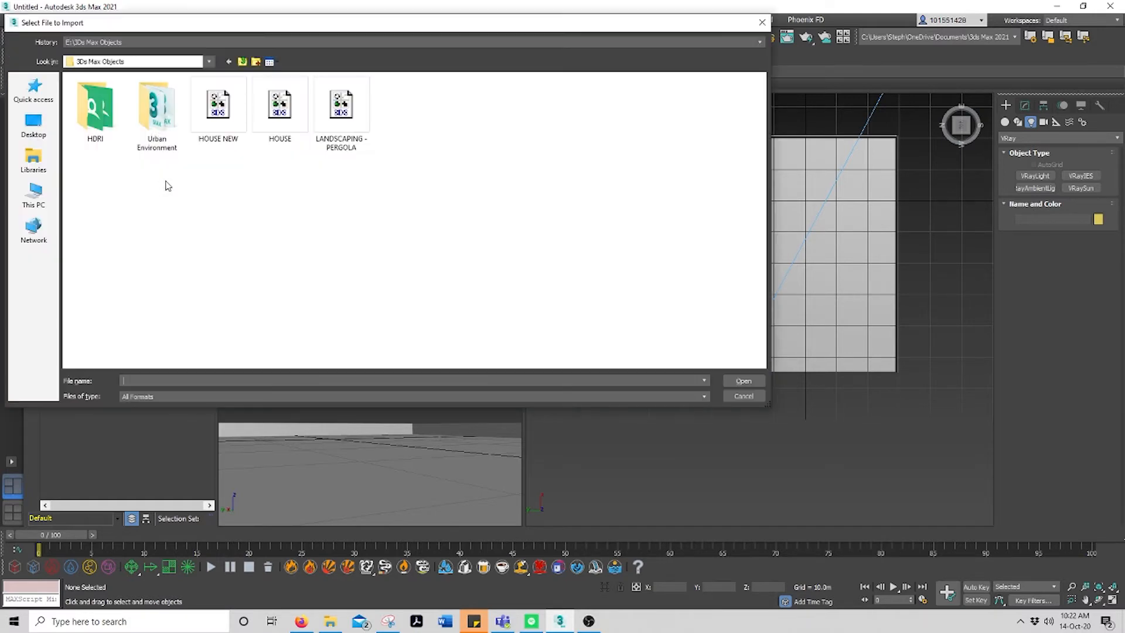
pyautogui.click(218, 85)
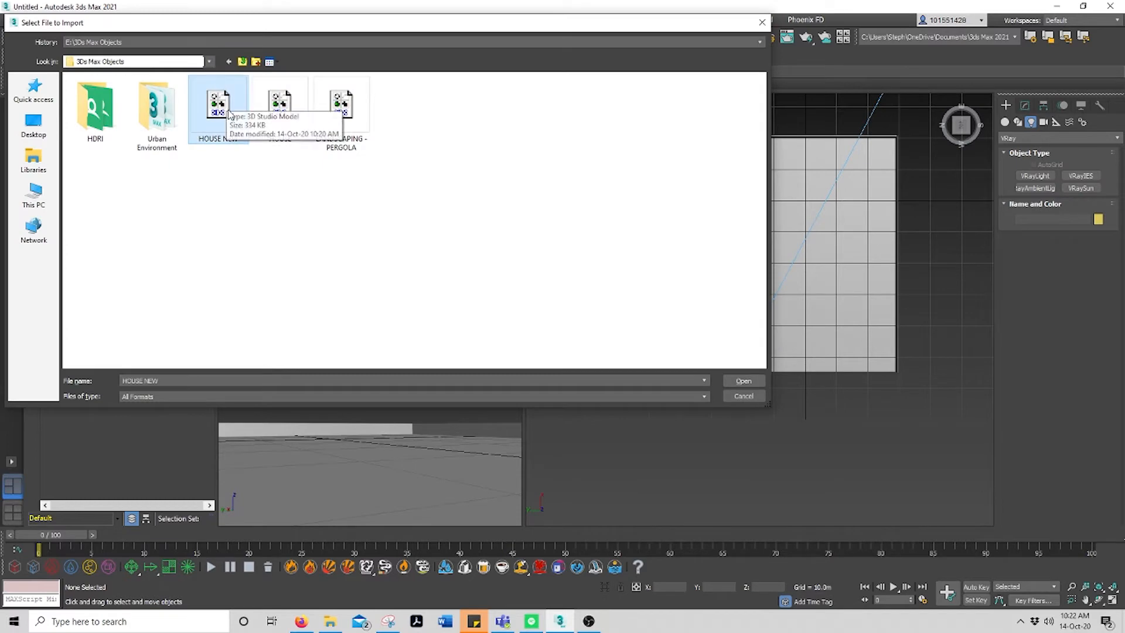
pyautogui.click(745, 384)
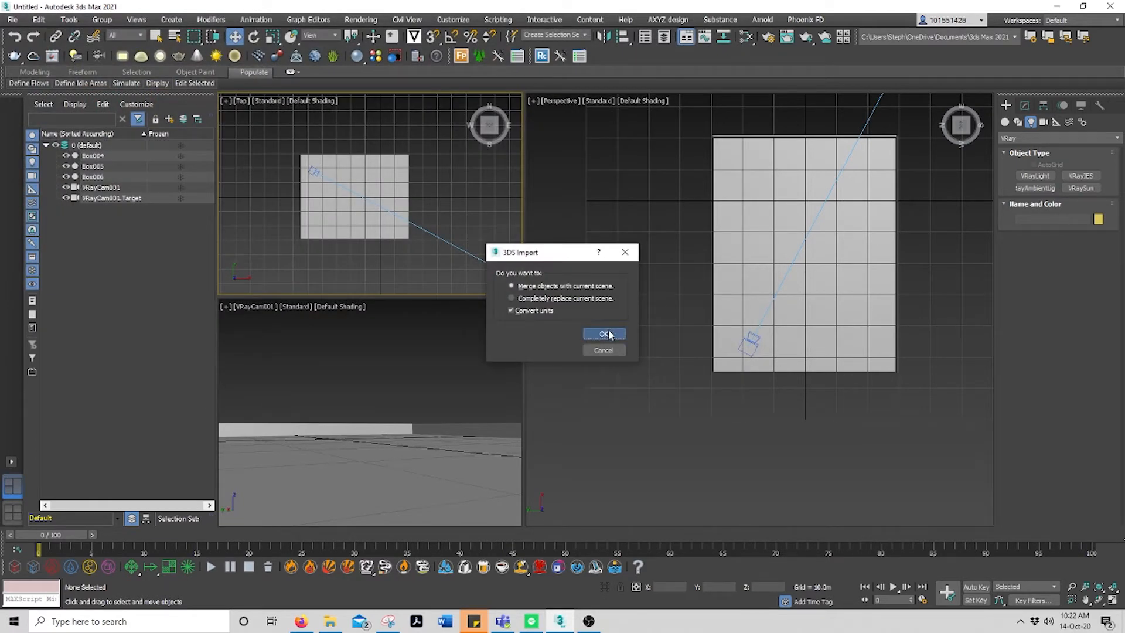
pyautogui.click(605, 334)
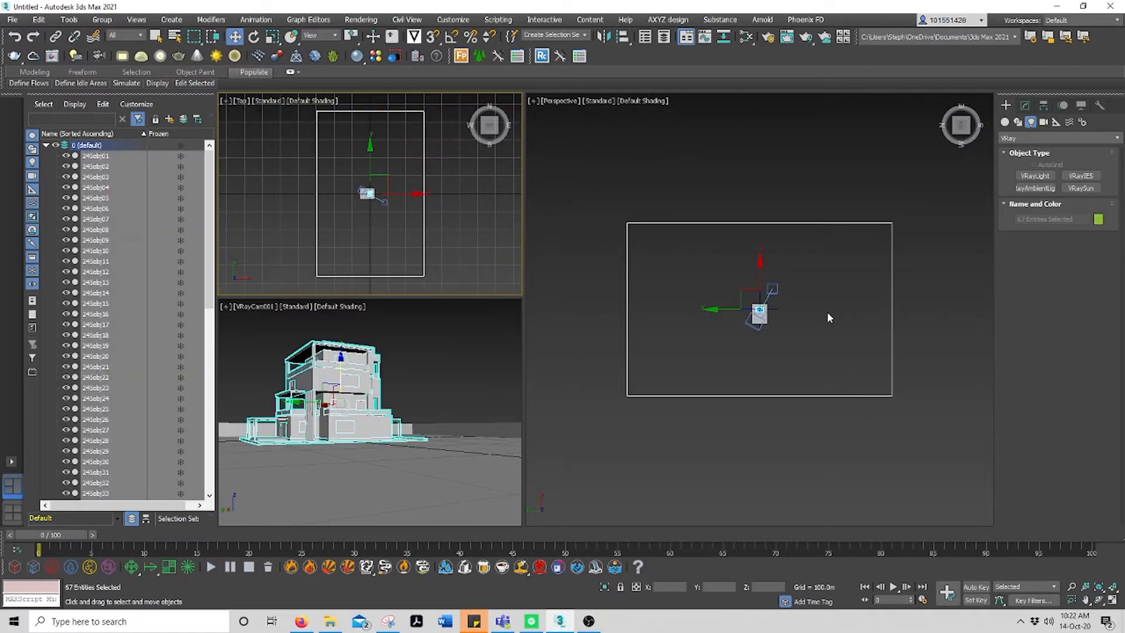
# Step: Gauge the imported house's size with a temporary box about 24.3 m long, 14.45 m wide and 14.2 m high, and delete the box
pyautogui.scroll(10, 730, 305)
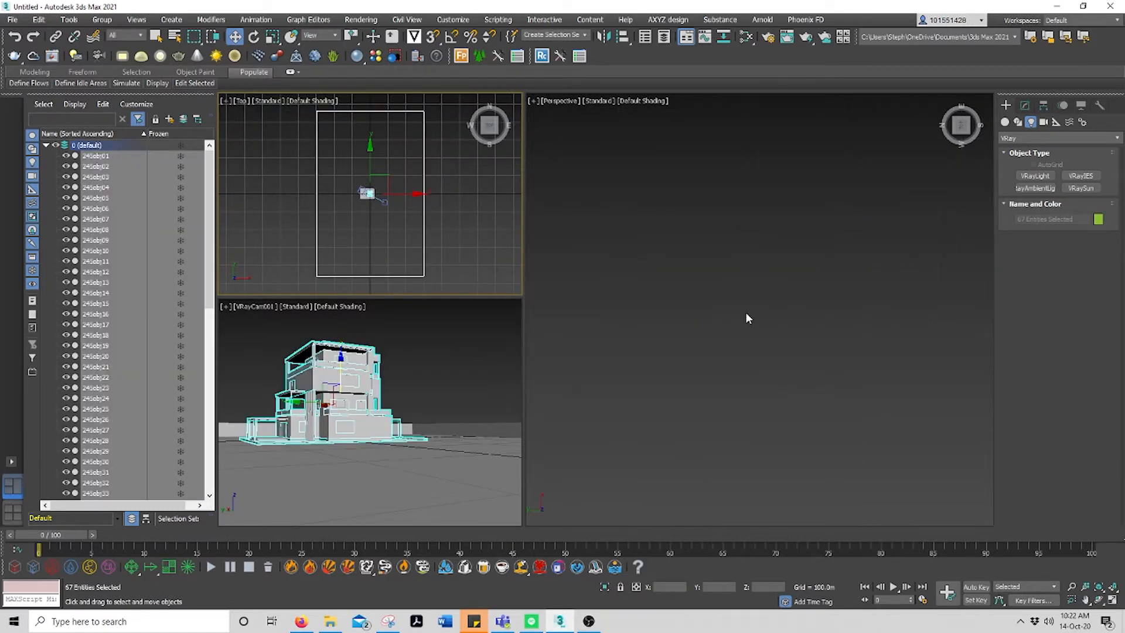
pyautogui.press('z')
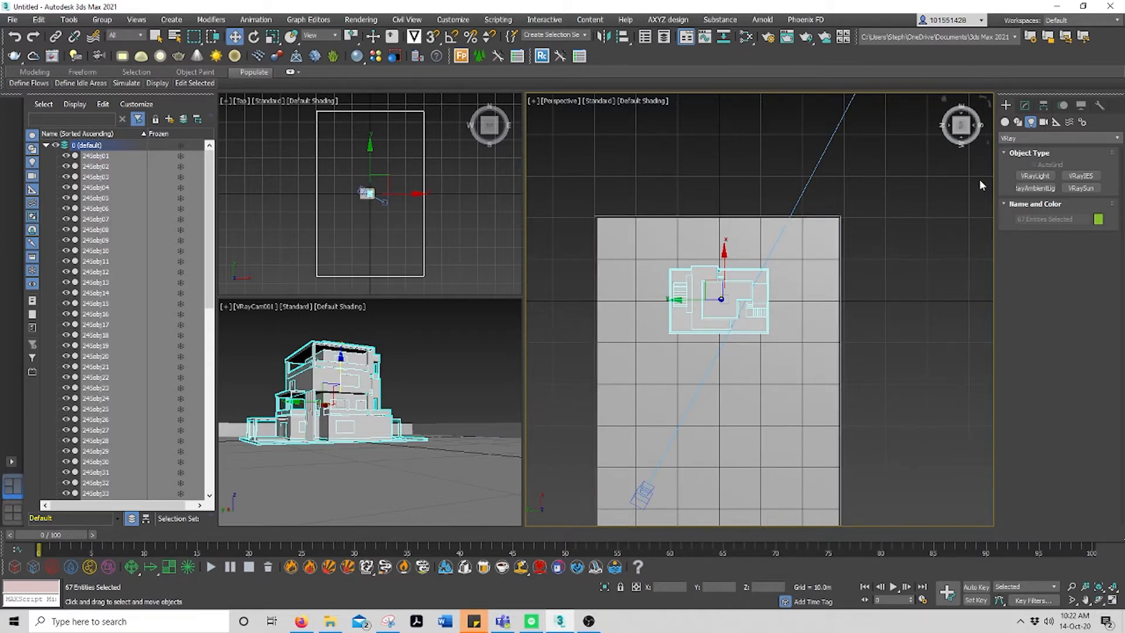
pyautogui.keyDown('alt'); pyautogui.moveTo(979, 178); pyautogui.dragTo(951, 257, button='middle'); pyautogui.keyUp('alt')
pyautogui.click(1005, 122)
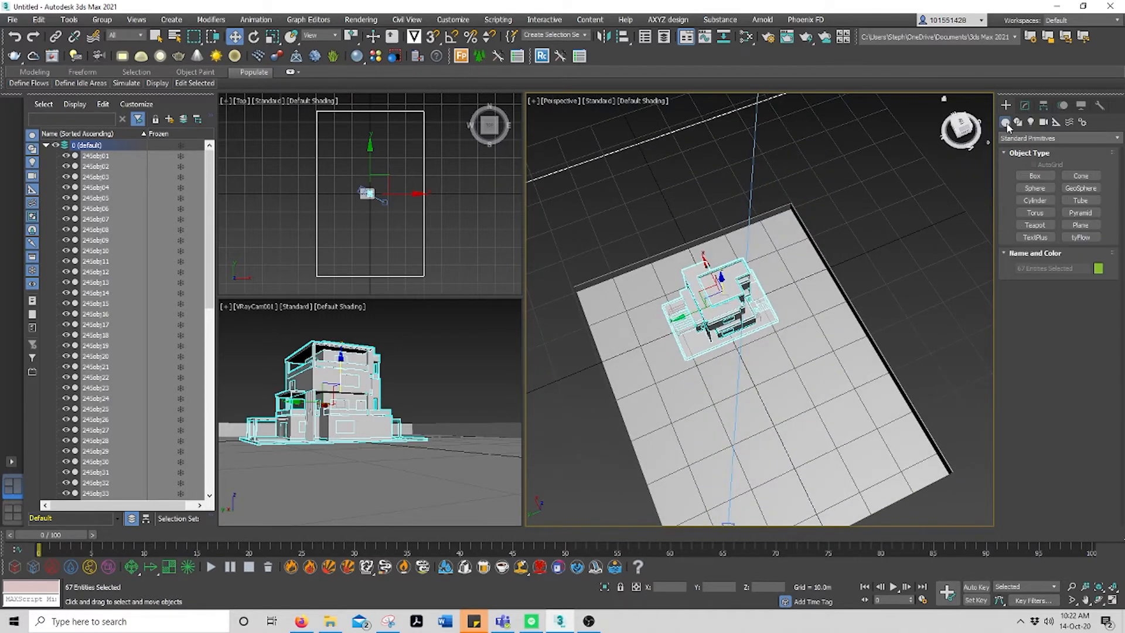
pyautogui.click(1035, 176)
pyautogui.moveTo(758, 271); pyautogui.dragTo(684, 359)
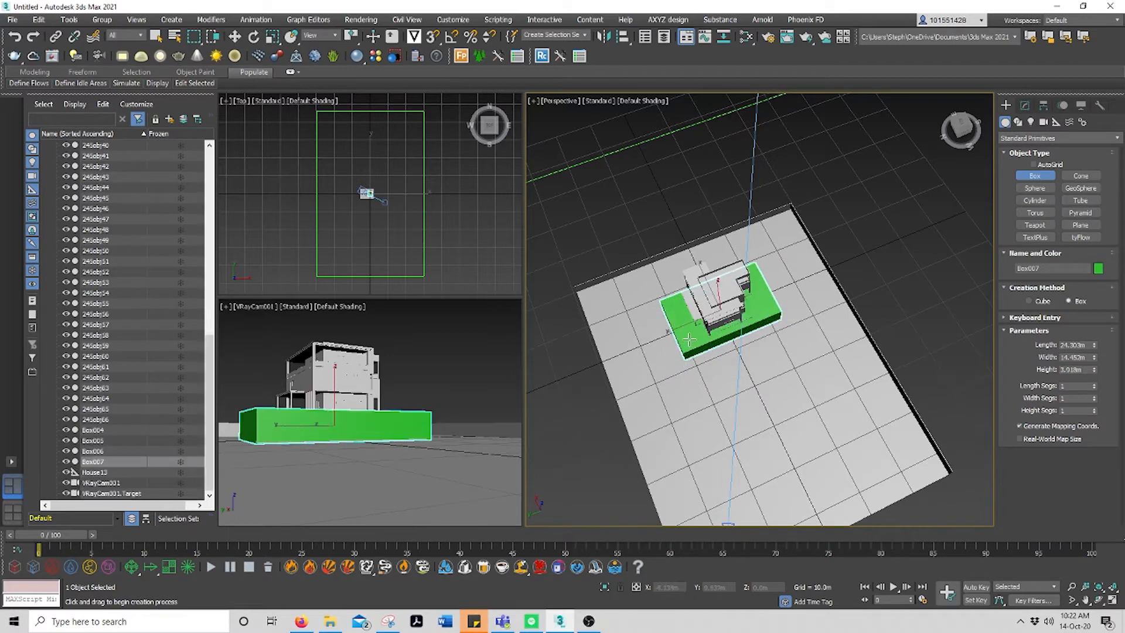
pyautogui.click(687, 313)
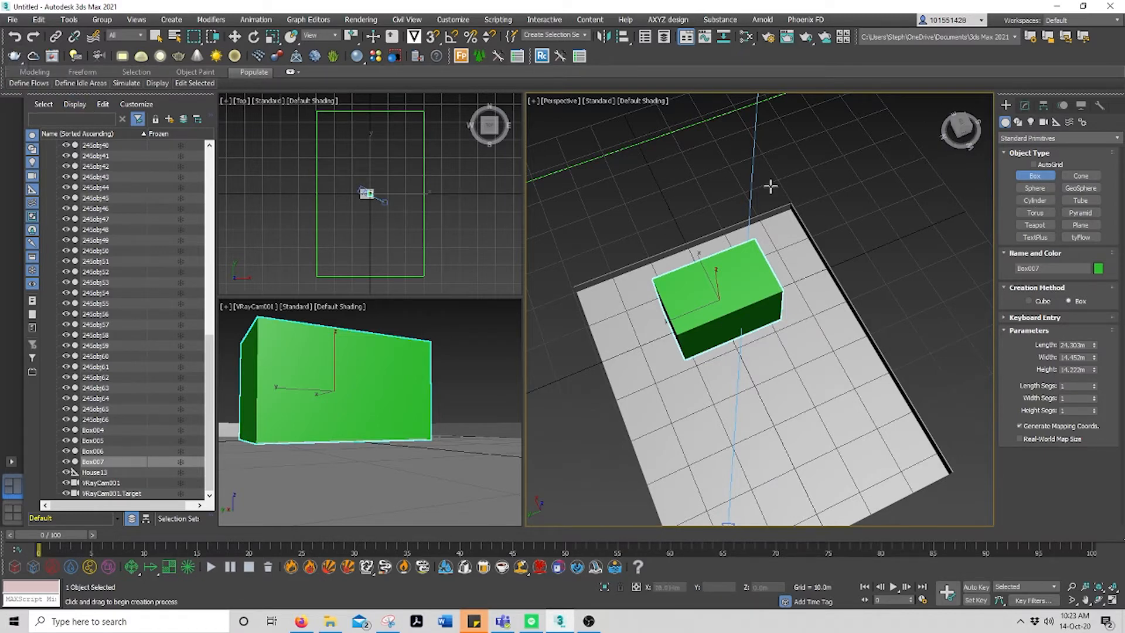
pyautogui.click(234, 36)
pyautogui.press('Delete')
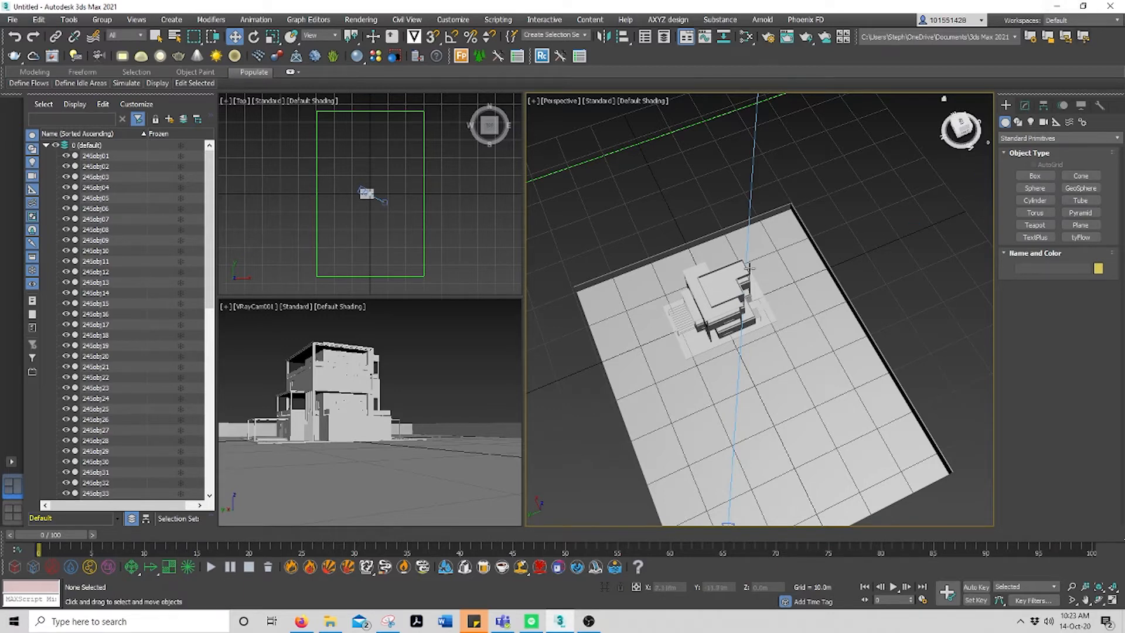
# Step: Select all the house's objects without the boundary wall, try the Rescale World Units utility on them, and clear the selection
pyautogui.click(721, 299)
pyautogui.click(665, 211)
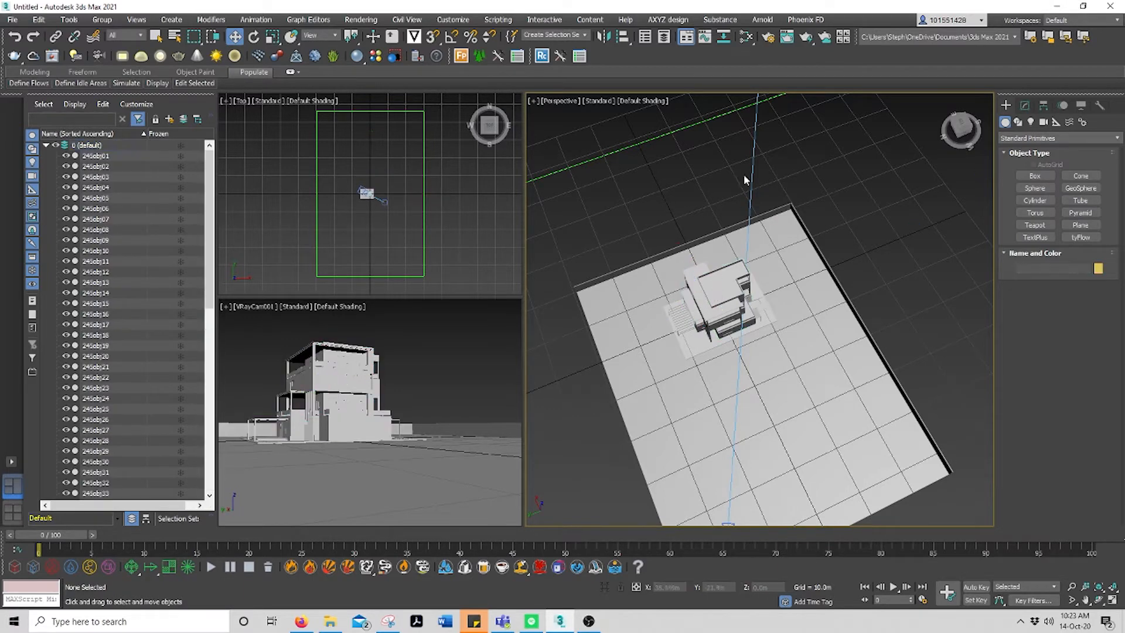
pyautogui.moveTo(775, 165); pyautogui.dragTo(662, 367)
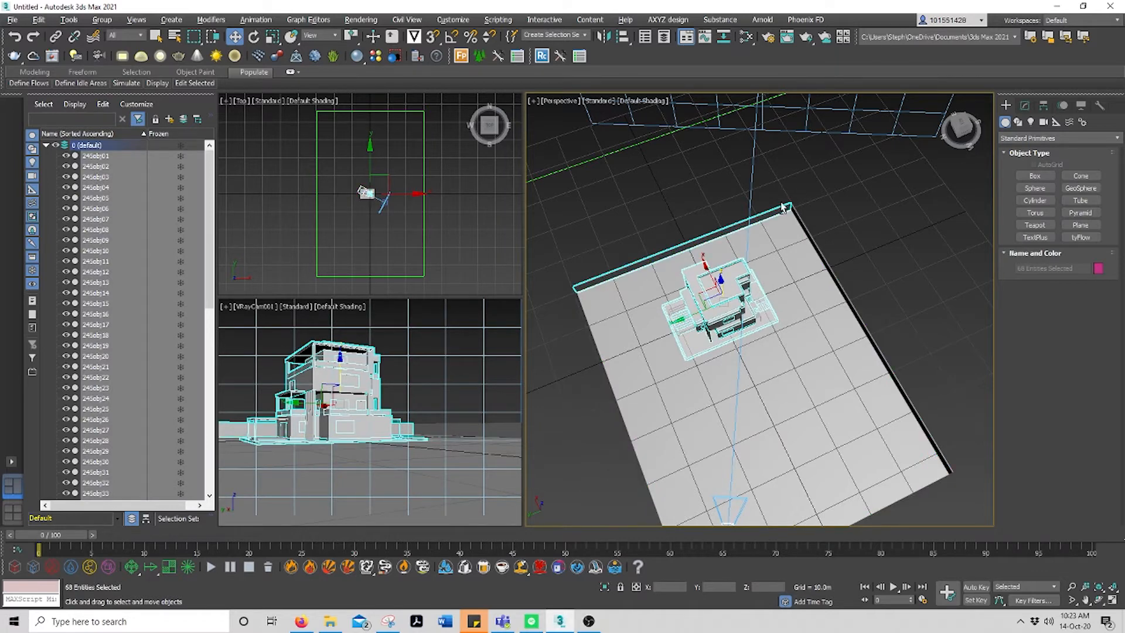
pyautogui.keyDown('alt'); pyautogui.click(784, 209); pyautogui.keyUp('alt')
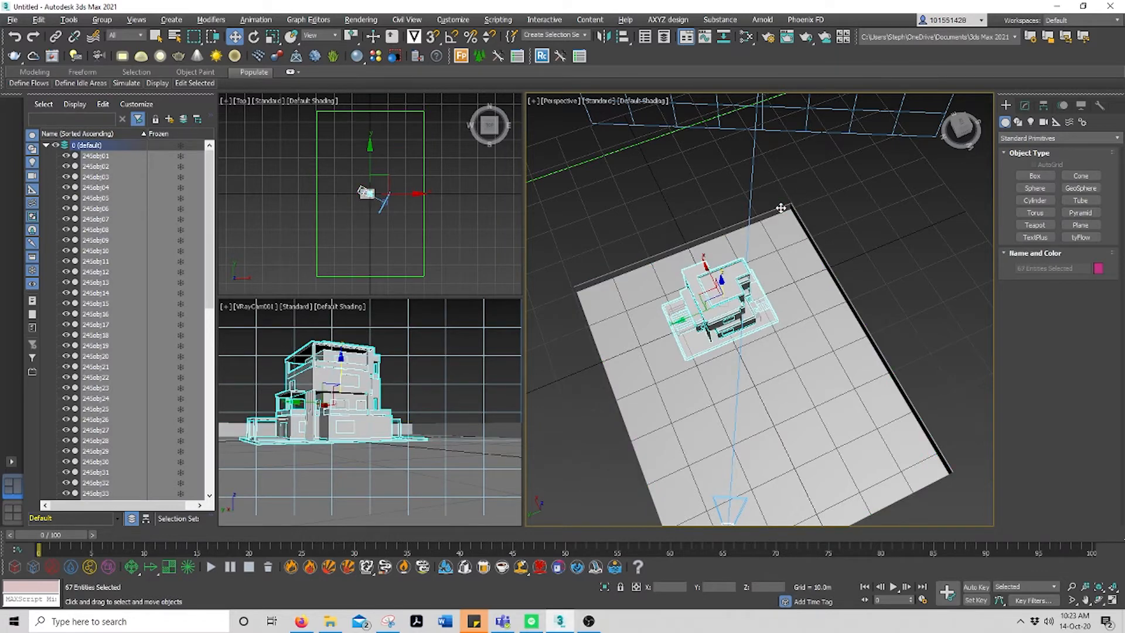
pyautogui.click(1099, 106)
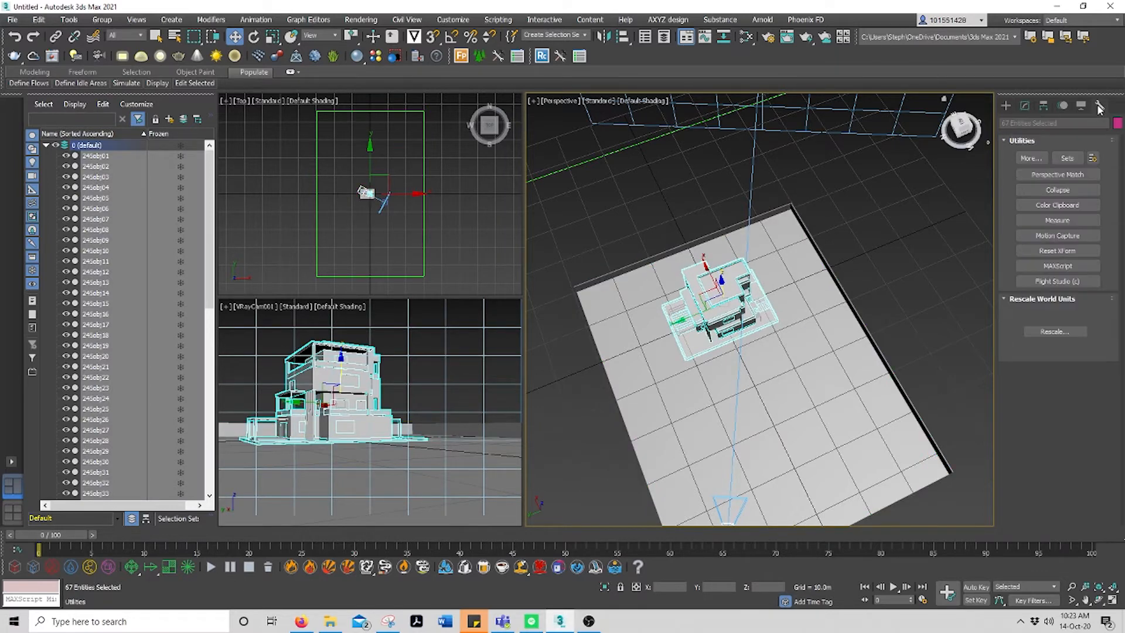
pyautogui.click(1030, 158)
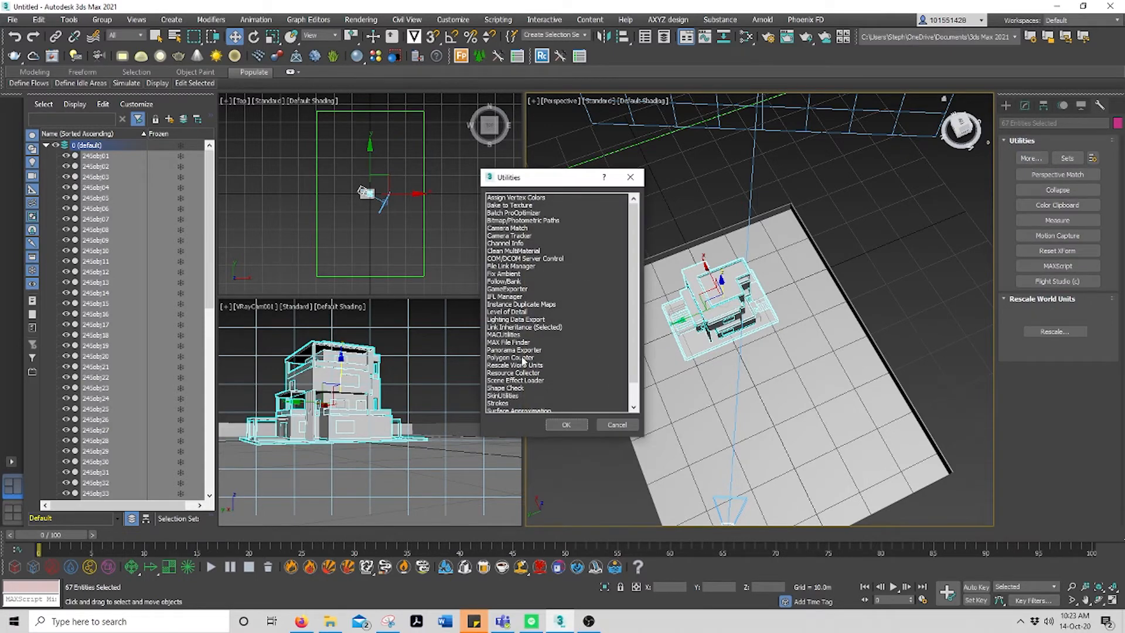
pyautogui.click(524, 363)
pyautogui.click(566, 428)
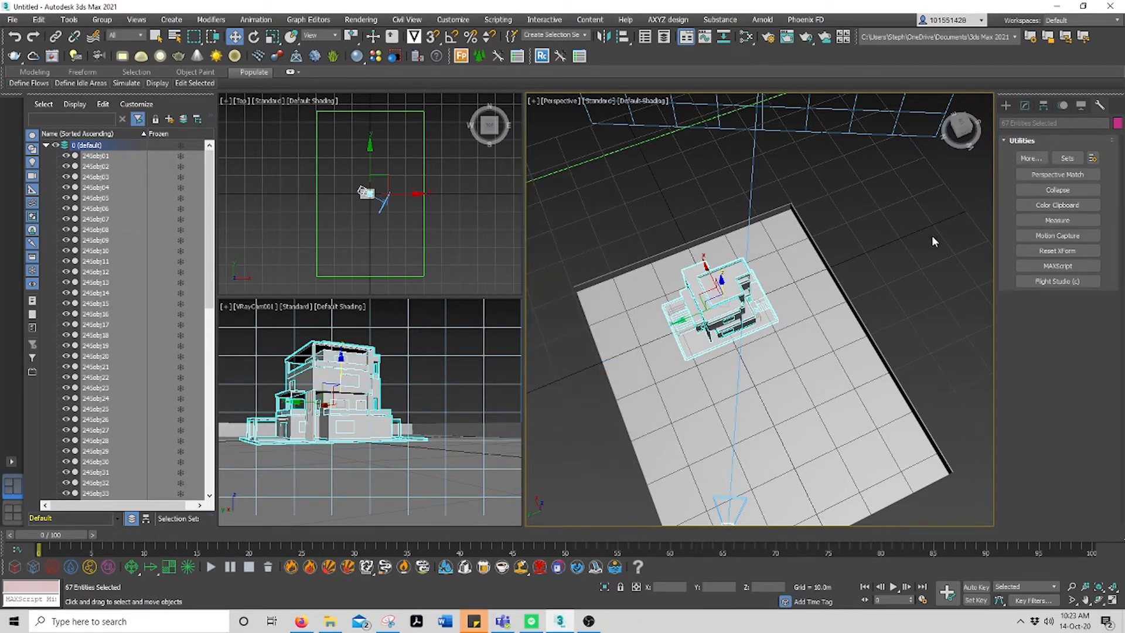
pyautogui.click(902, 263)
# Step: Open the Rescale World Units settings for the house's main body, cancel them and deselect the object
pyautogui.click(726, 282)
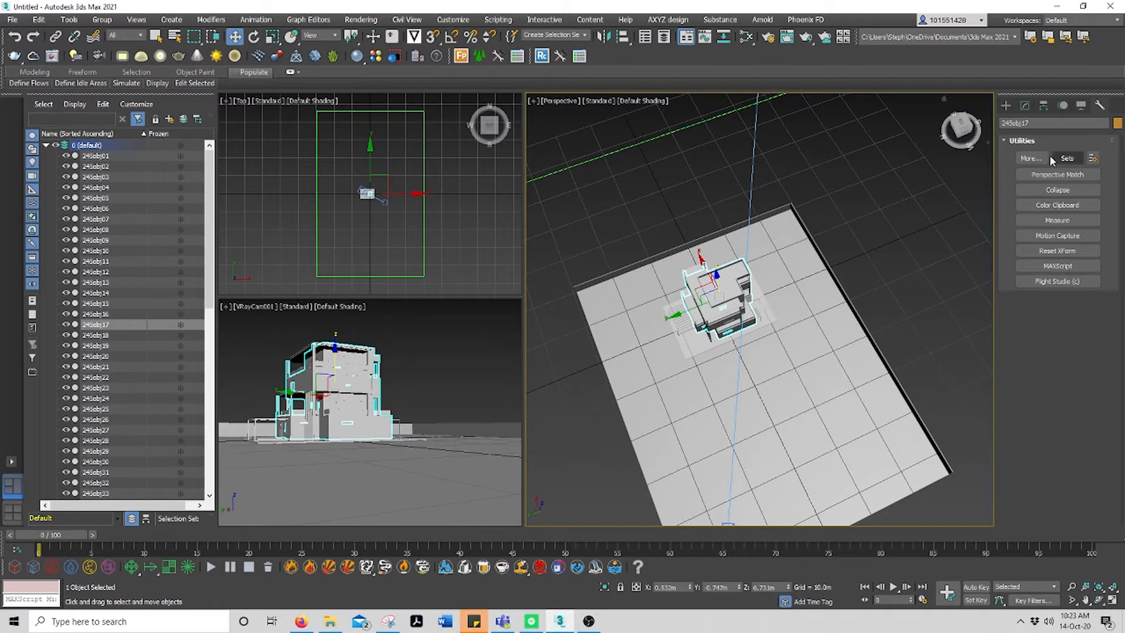
pyautogui.click(1030, 158)
pyautogui.click(527, 365)
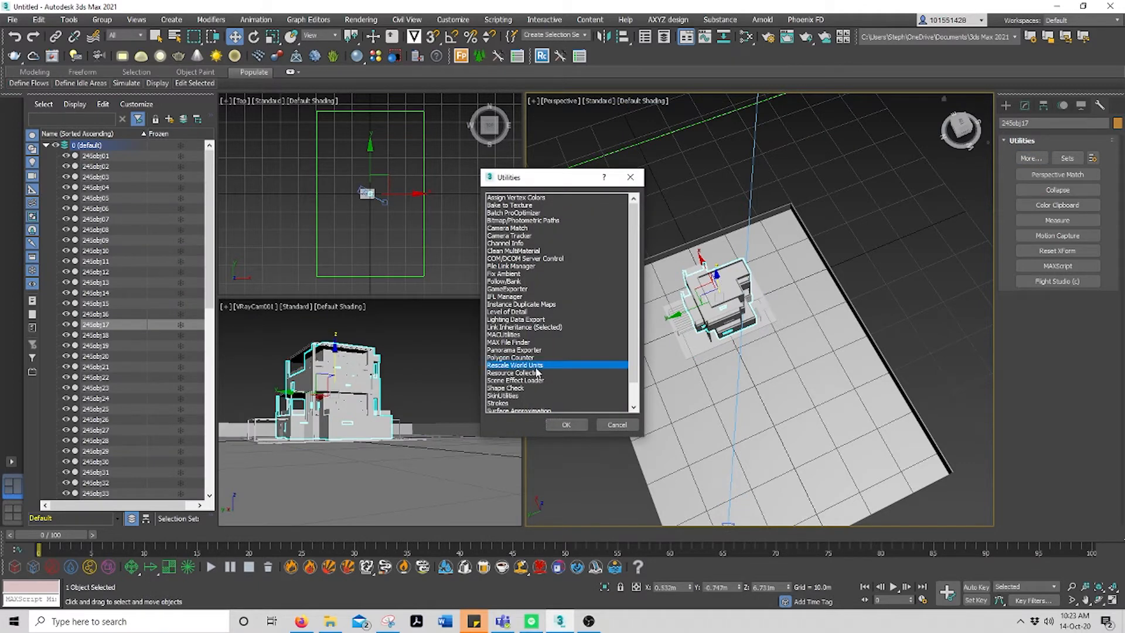
pyautogui.click(566, 424)
pyautogui.click(1055, 331)
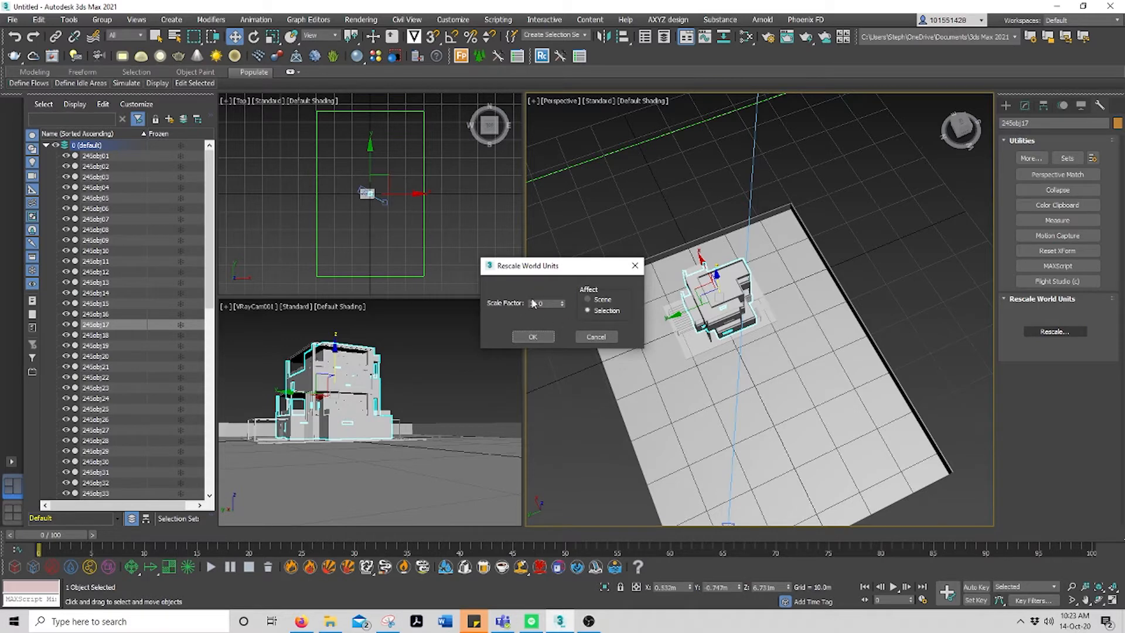
pyautogui.click(586, 335)
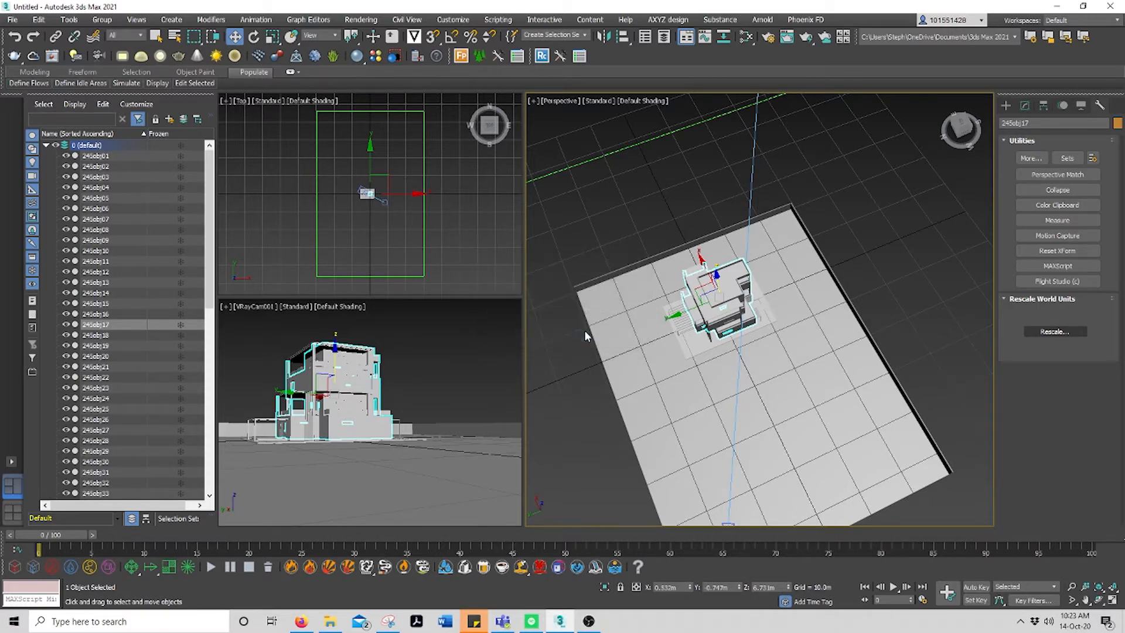
pyautogui.click(891, 266)
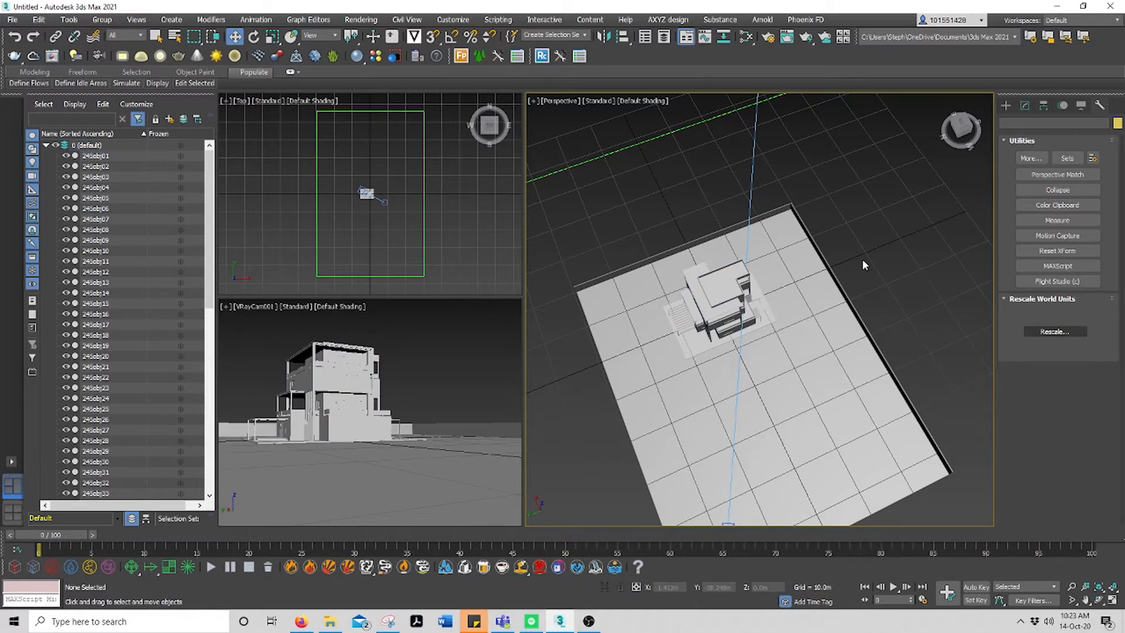
pyautogui.click(11, 19)
pyautogui.moveTo(118, 178)
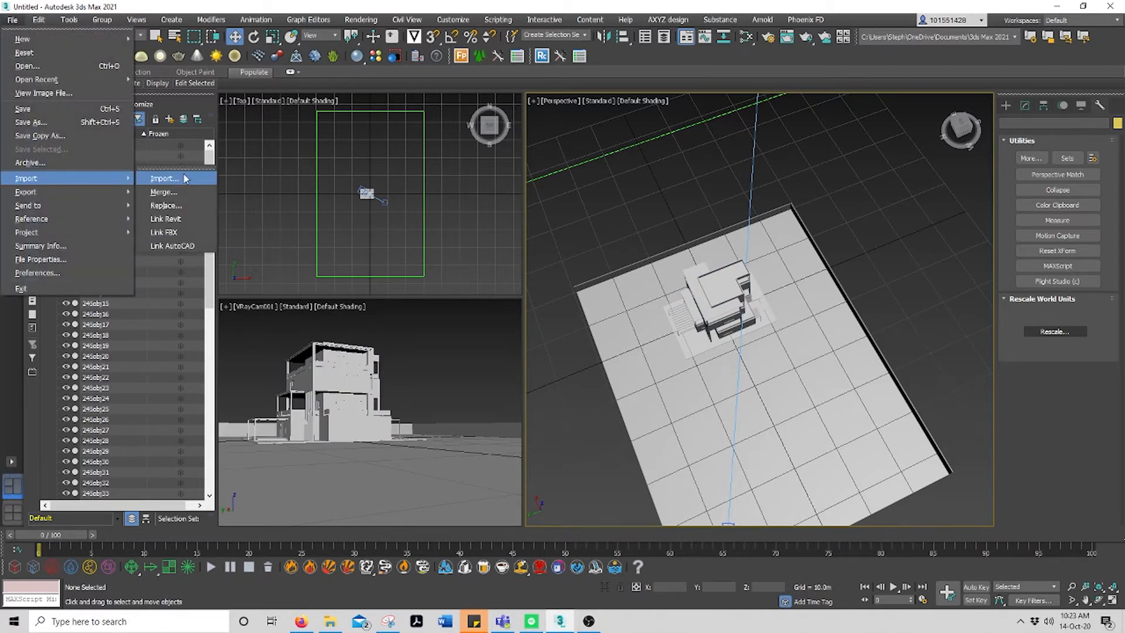
pyautogui.click(164, 178)
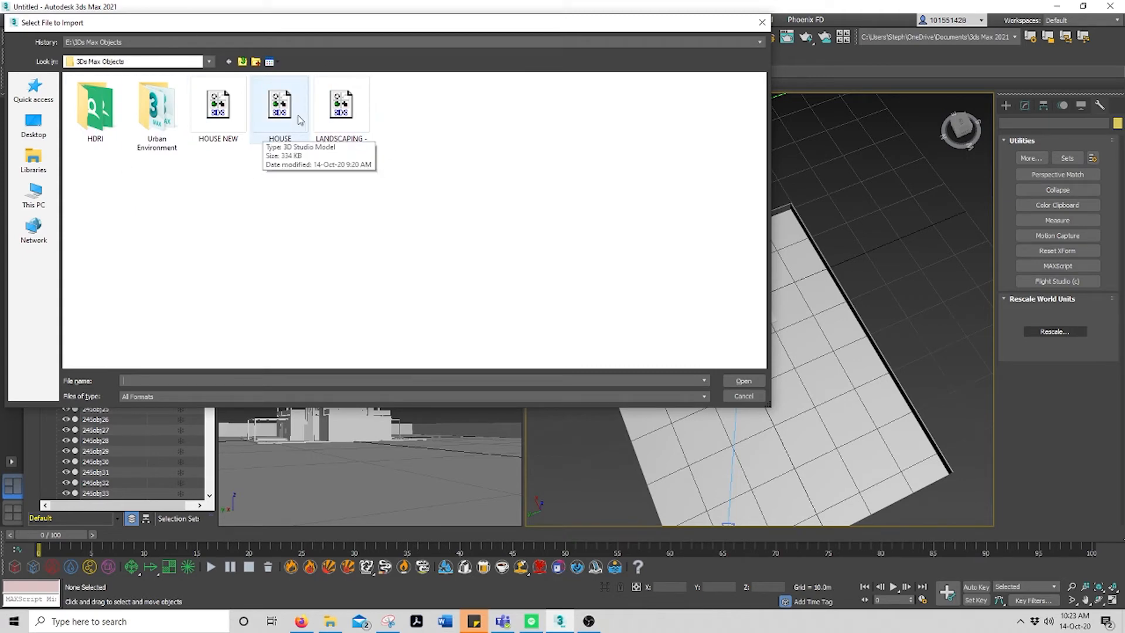
pyautogui.click(761, 25)
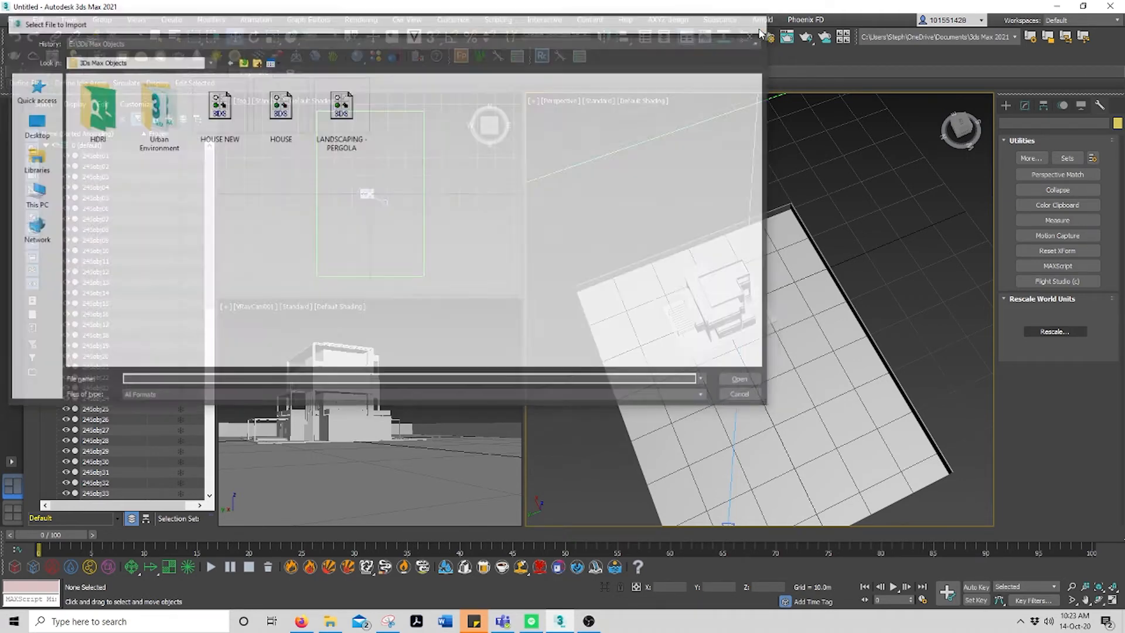
# Step: Merge all objects from the POOL NEW file into the scene despite the missing DLLs, and dismiss the Scene Converter without converting
pyautogui.click(13, 20)
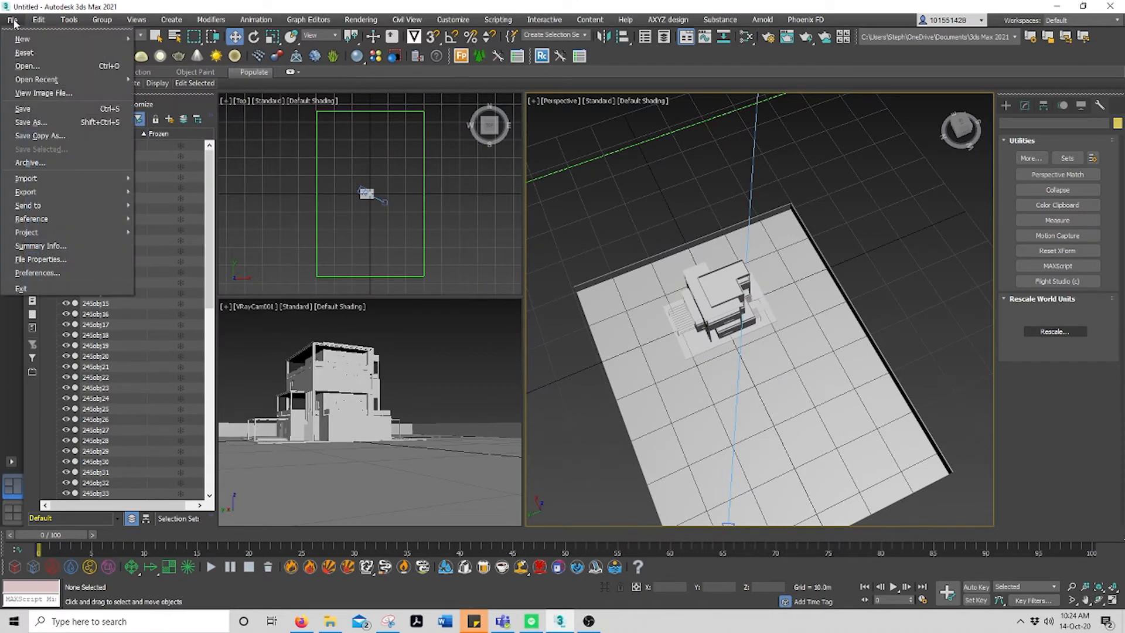
pyautogui.moveTo(35, 178)
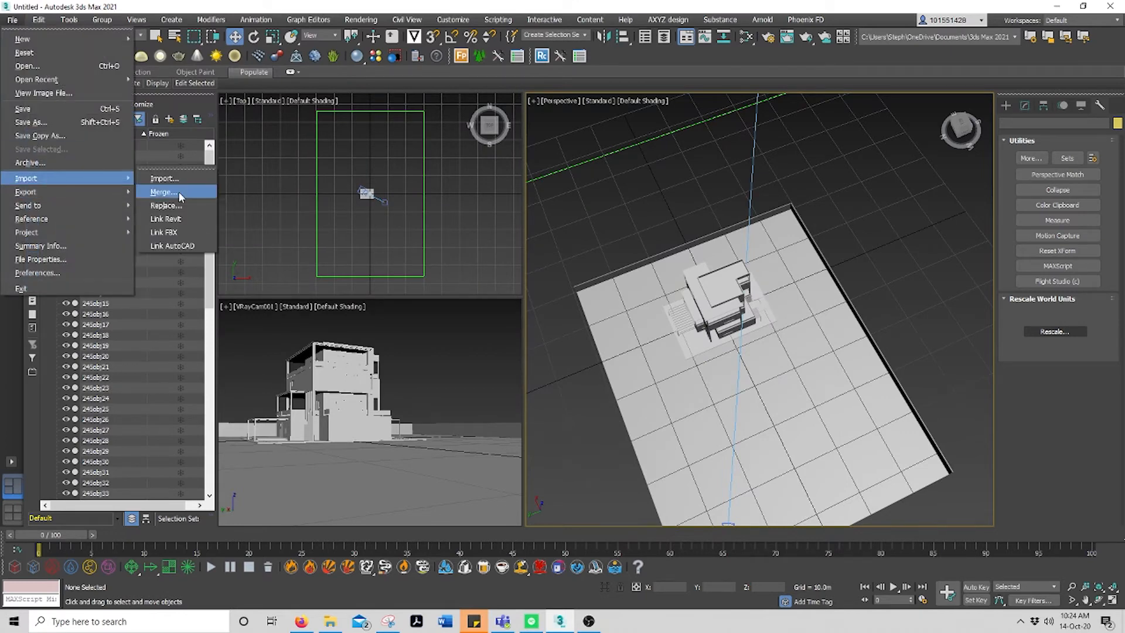
pyautogui.click(163, 192)
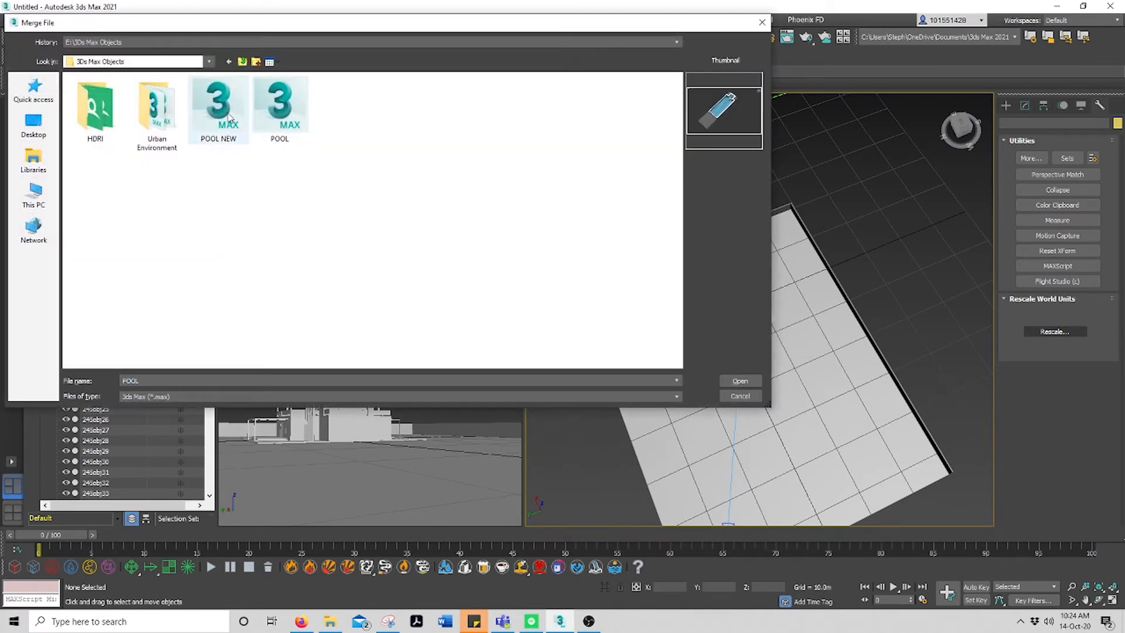
pyautogui.click(229, 117)
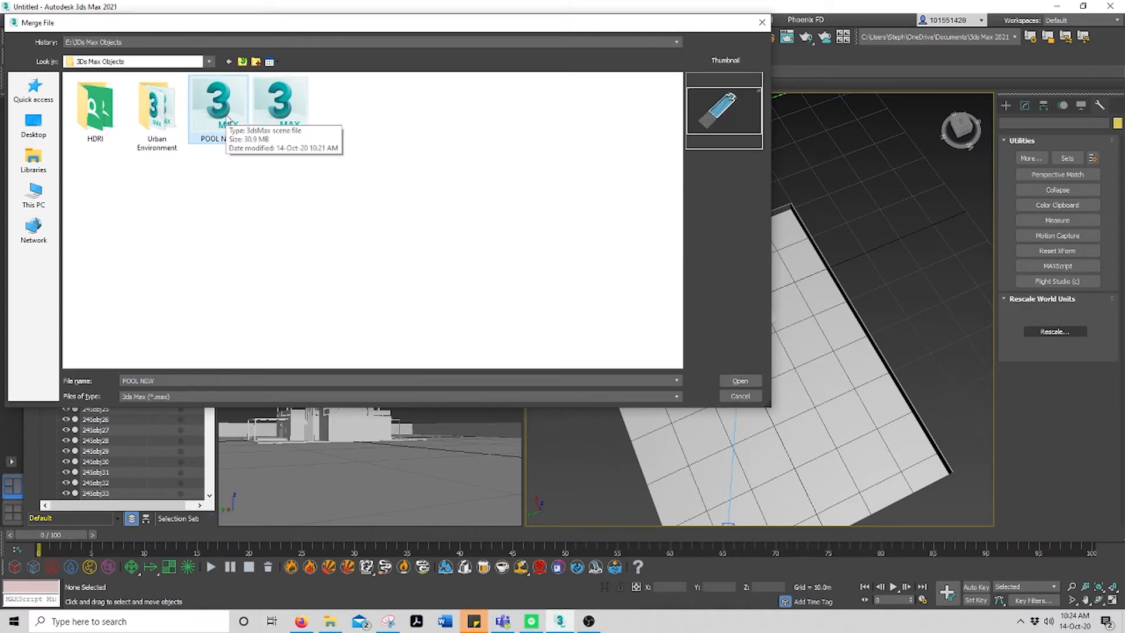
pyautogui.click(739, 381)
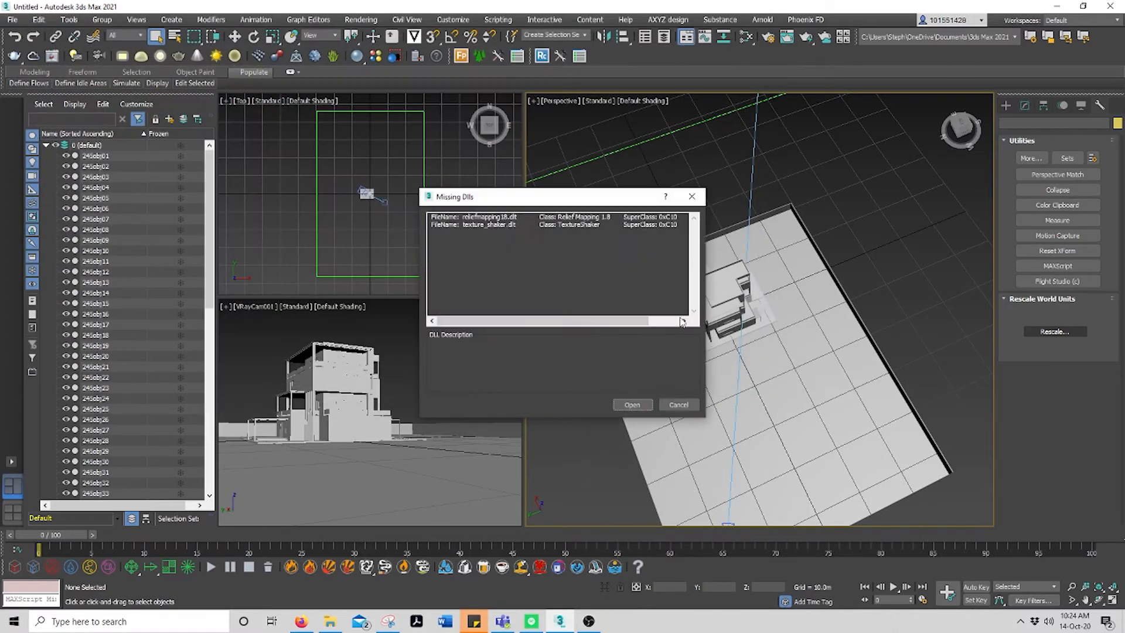
pyautogui.click(634, 403)
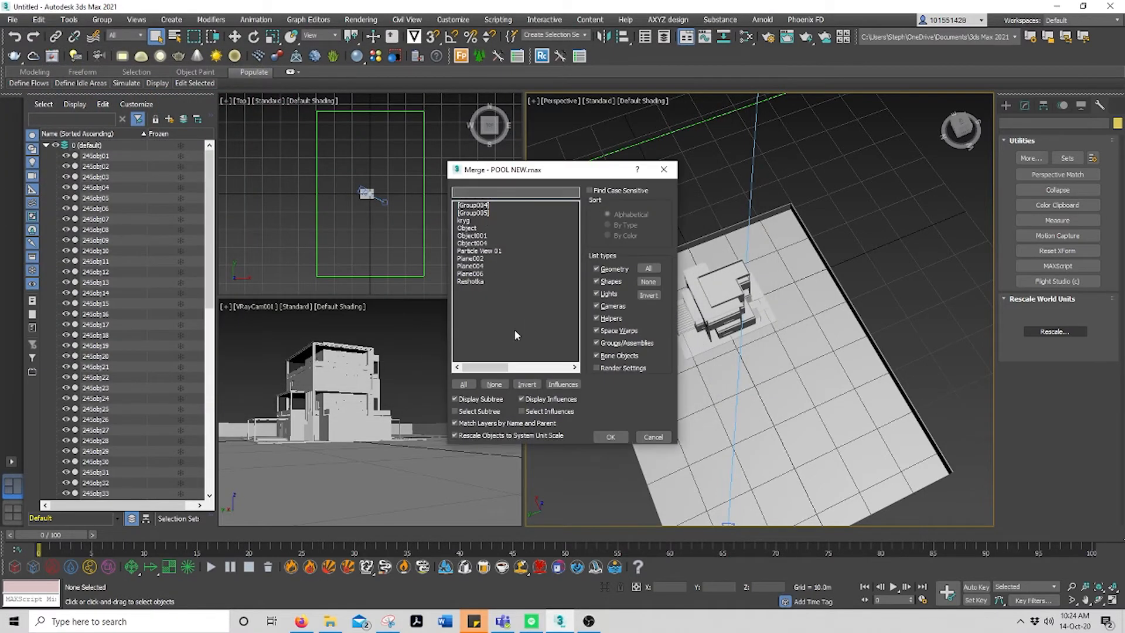
pyautogui.click(463, 384)
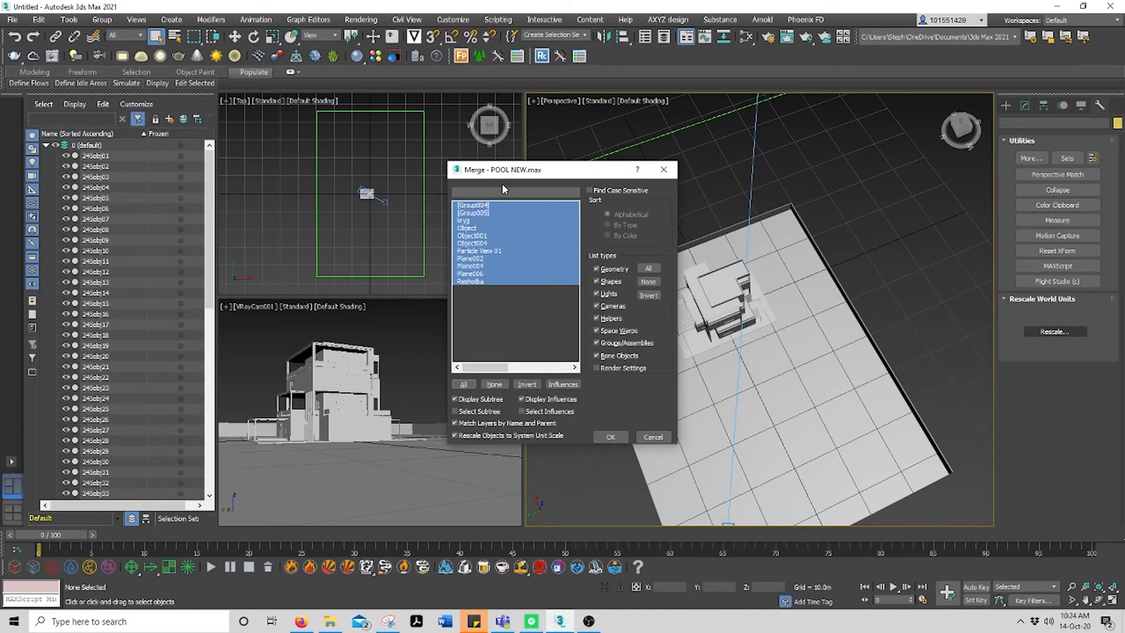
pyautogui.click(606, 434)
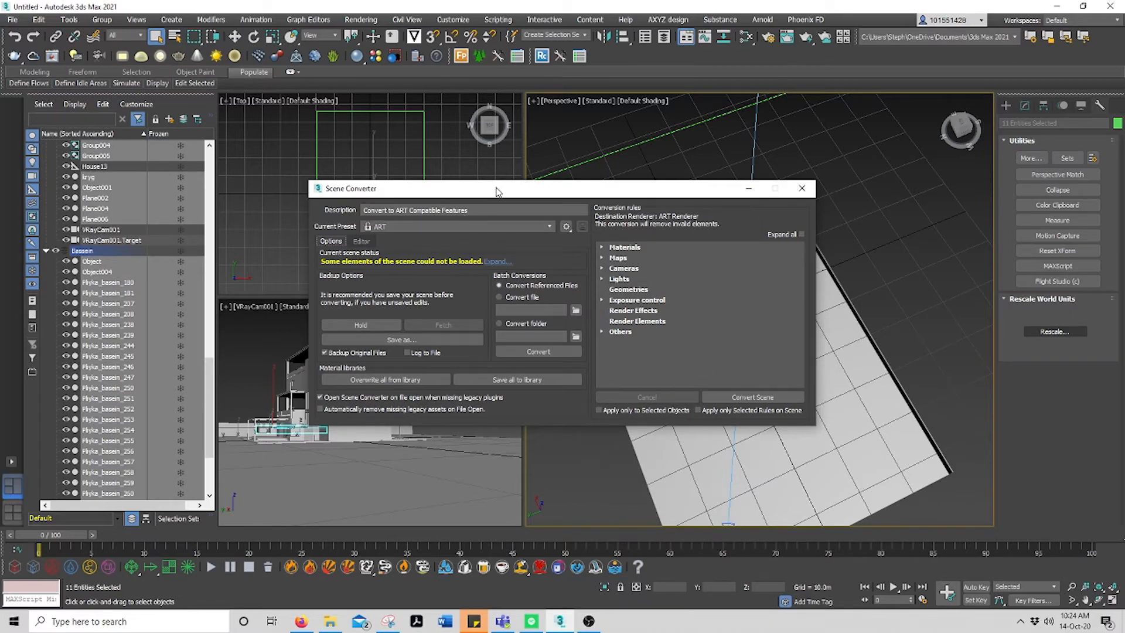
pyautogui.moveTo(498, 192); pyautogui.dragTo(588, 244)
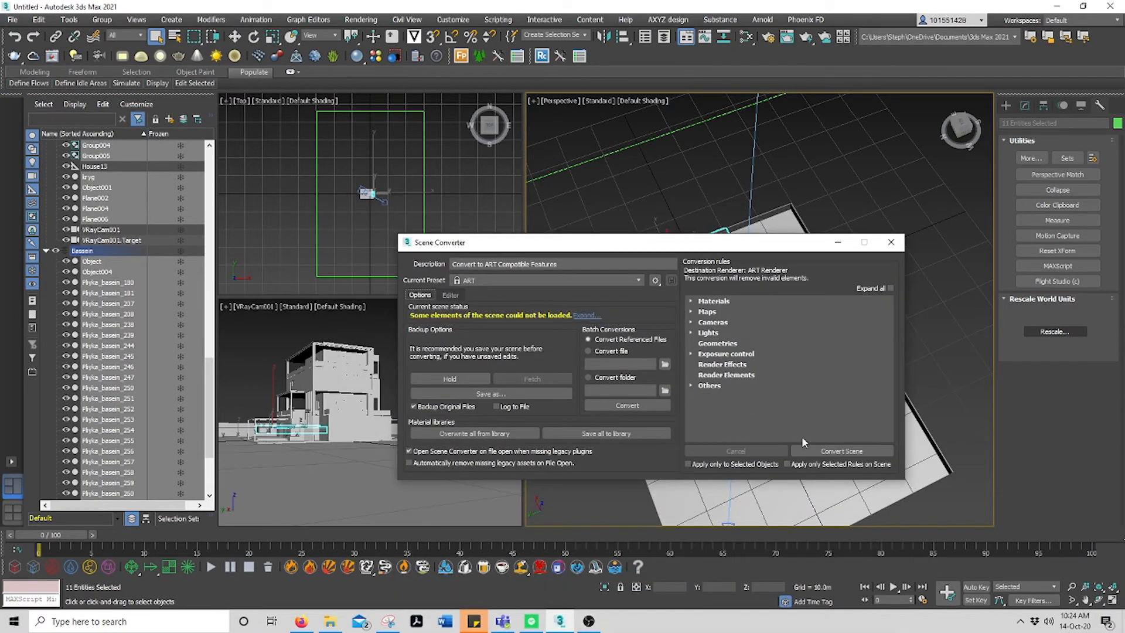
pyautogui.click(891, 242)
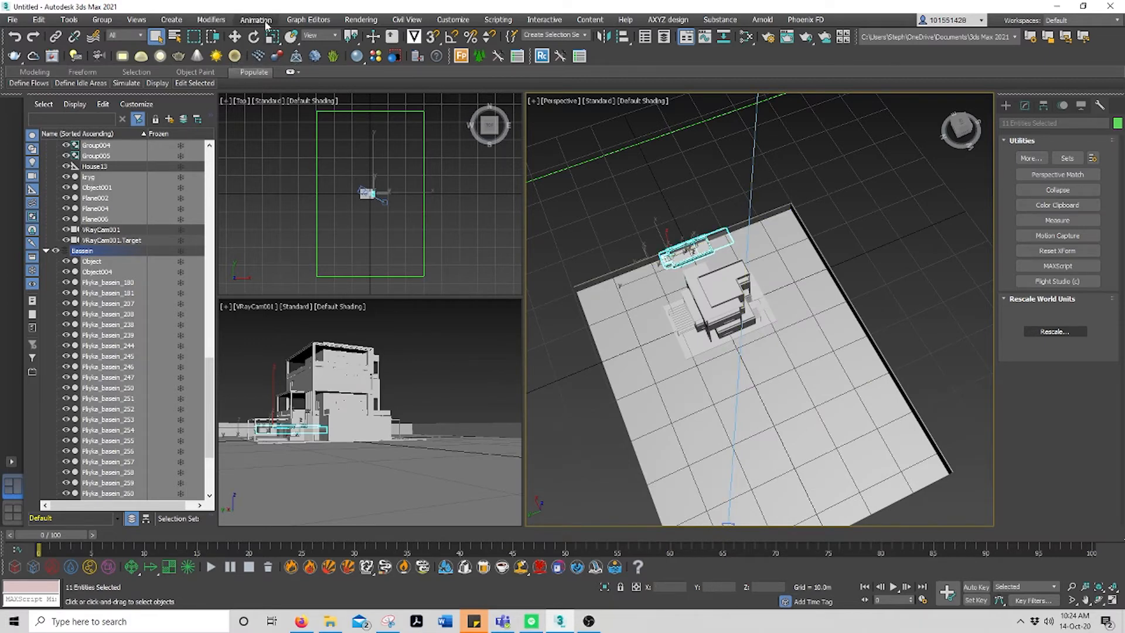
# Step: Group all the merged pool objects under the default group name
pyautogui.click(103, 20)
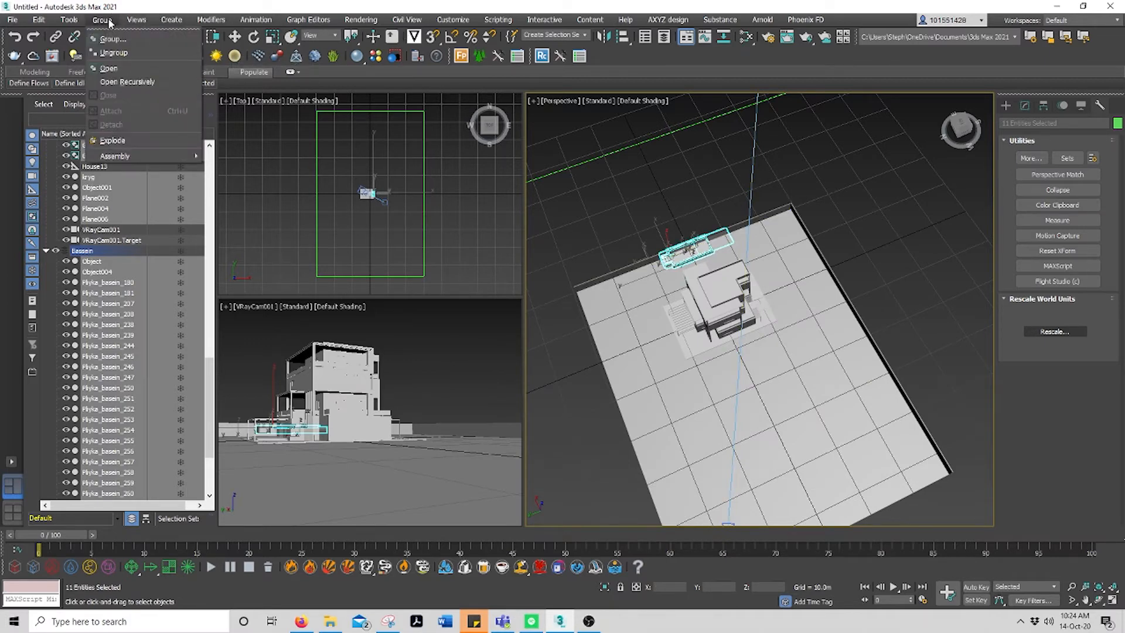
pyautogui.click(113, 39)
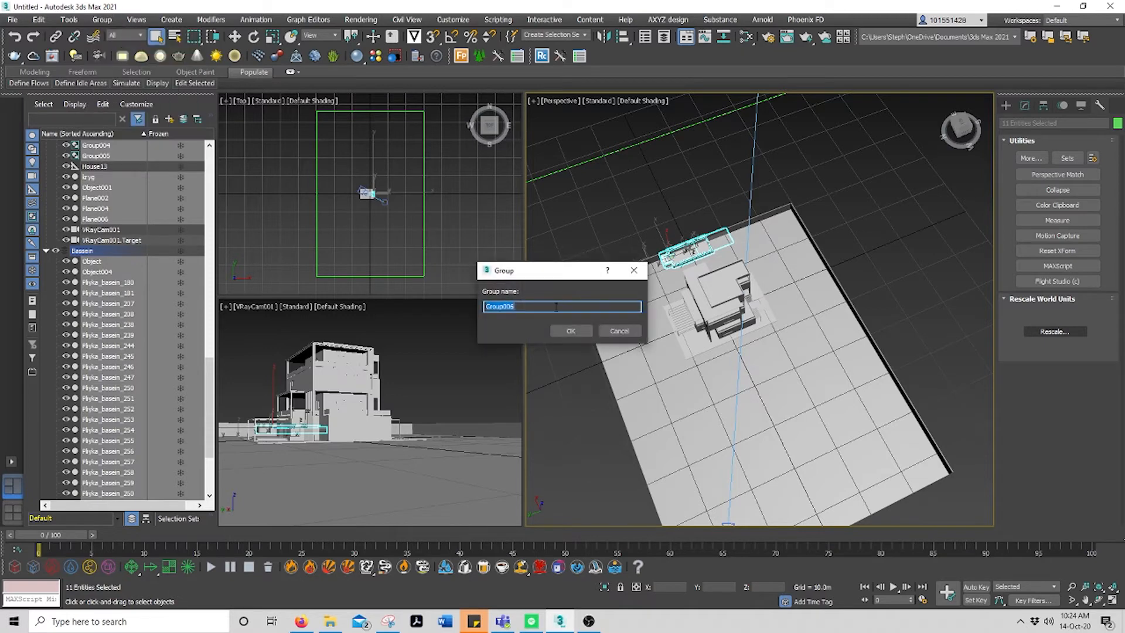
pyautogui.click(568, 330)
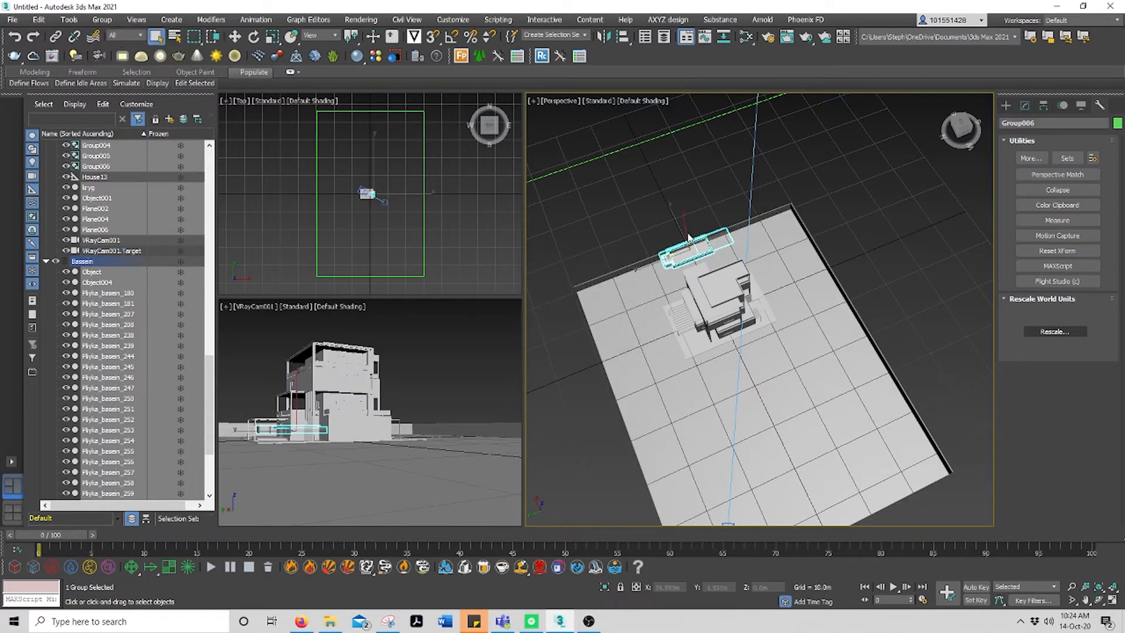
# Step: Move the pool group in front of the house to about X -17.6 m, lower it to about Z -0.6 m, and deselect it
pyautogui.click(234, 37)
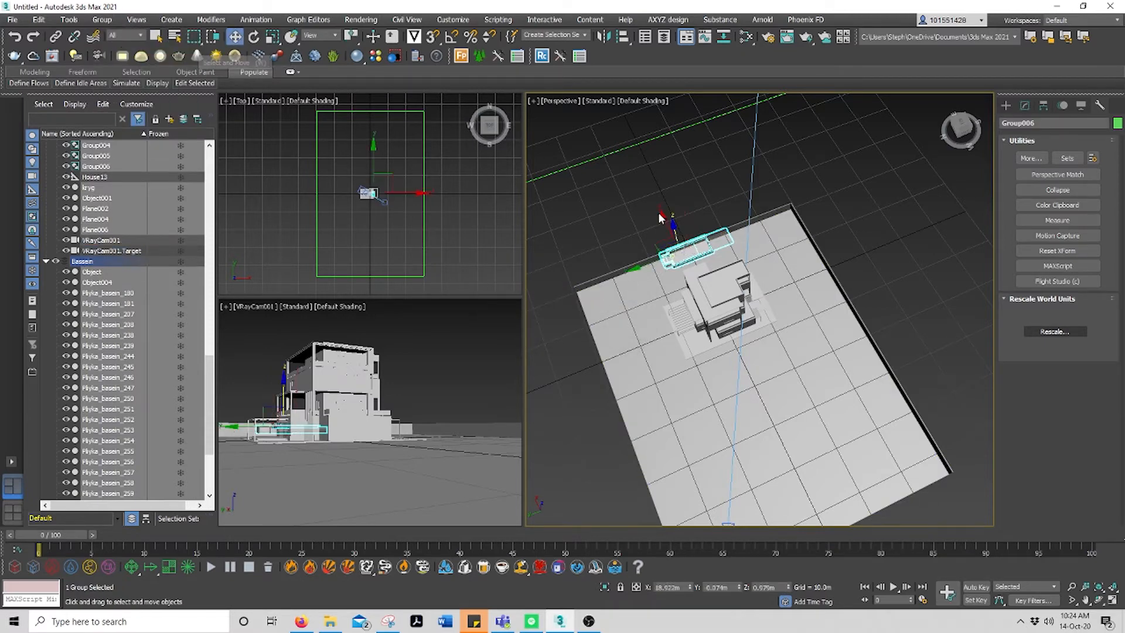
pyautogui.moveTo(663, 216); pyautogui.dragTo(728, 346)
pyautogui.moveTo(372, 388); pyautogui.dragTo(373, 405)
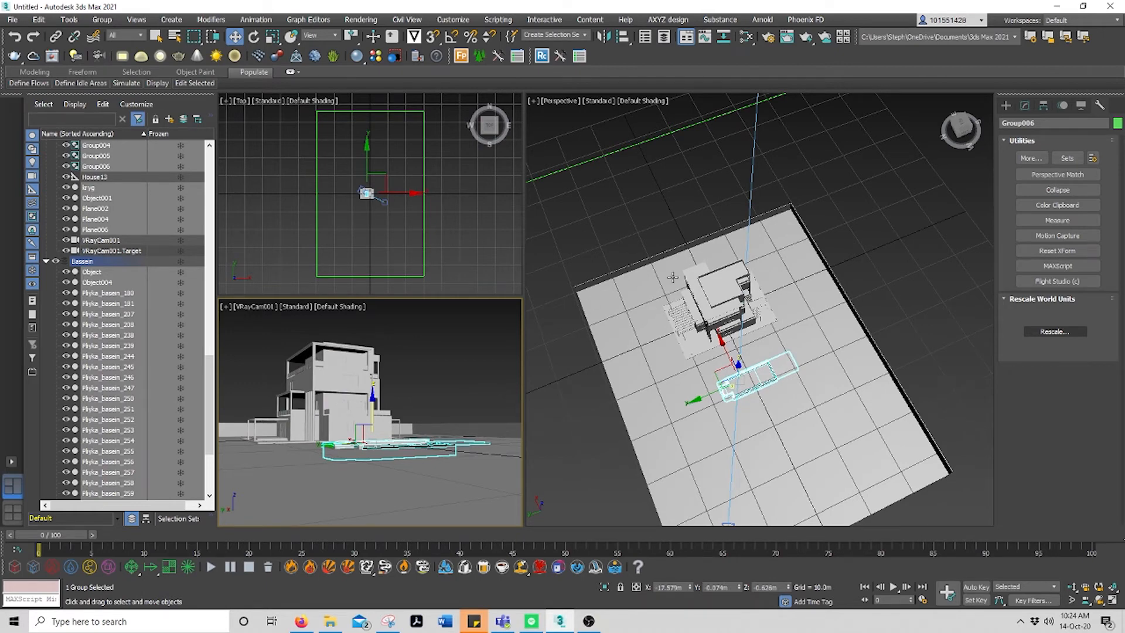
pyautogui.click(891, 233)
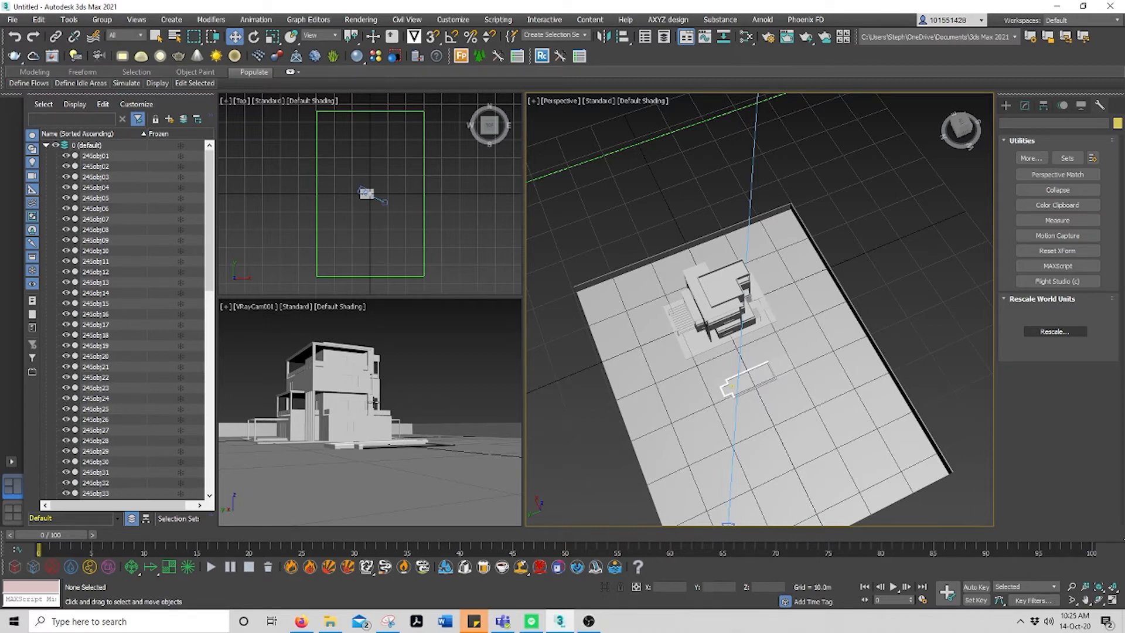
# Step: Create a VRayLight of type Dome on the empty area beside the house's ground plane
pyautogui.scroll(-5, 868, 232)
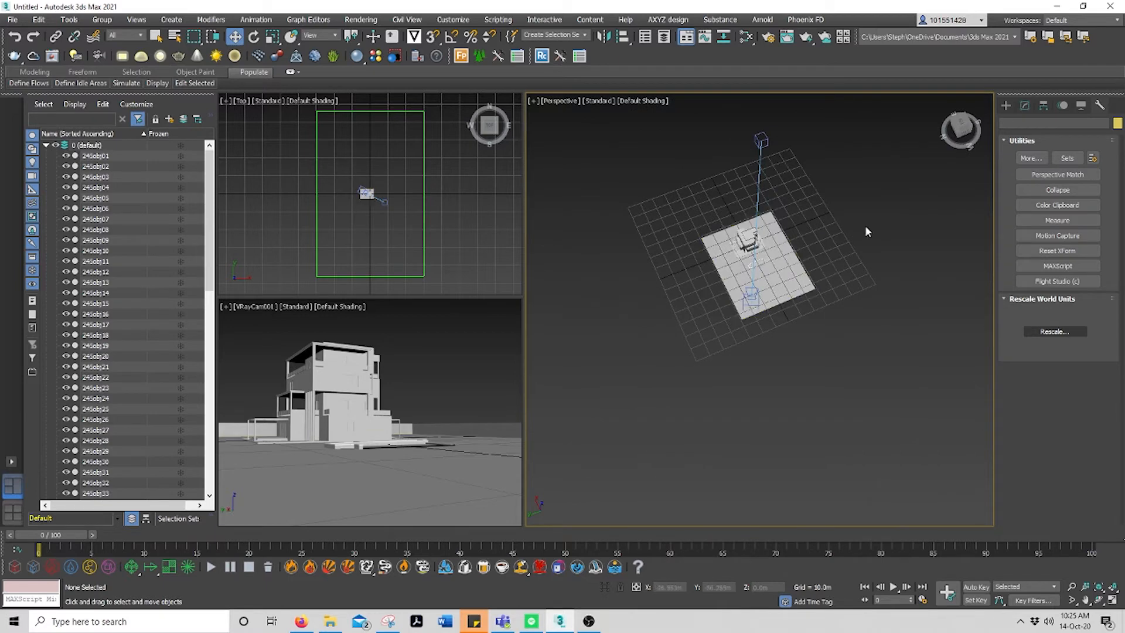
pyautogui.click(1007, 107)
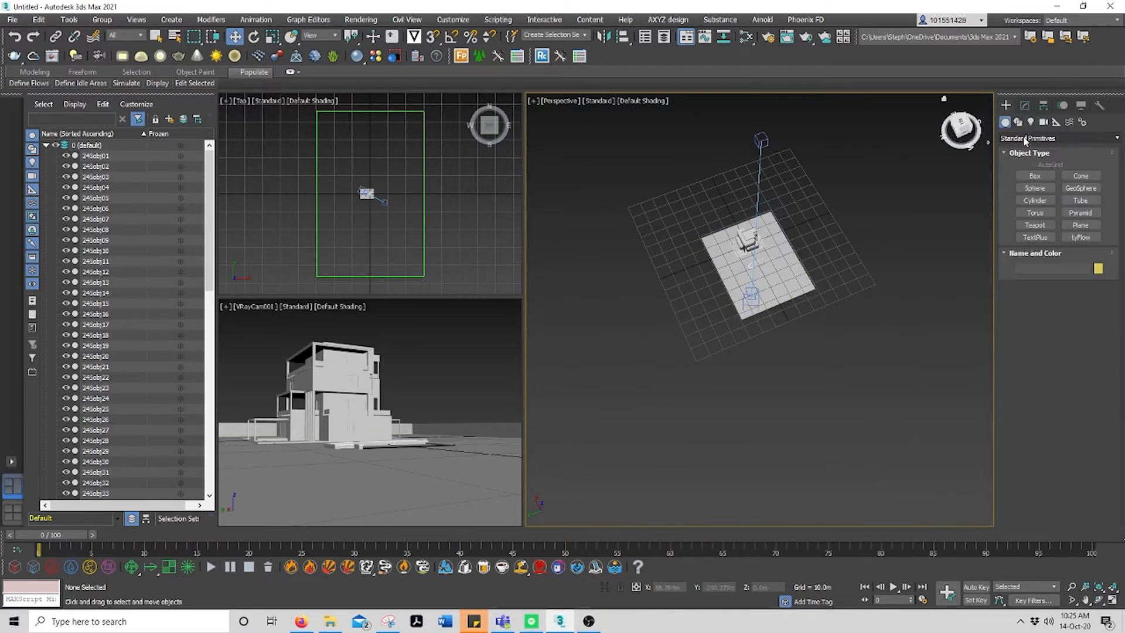
pyautogui.click(1030, 123)
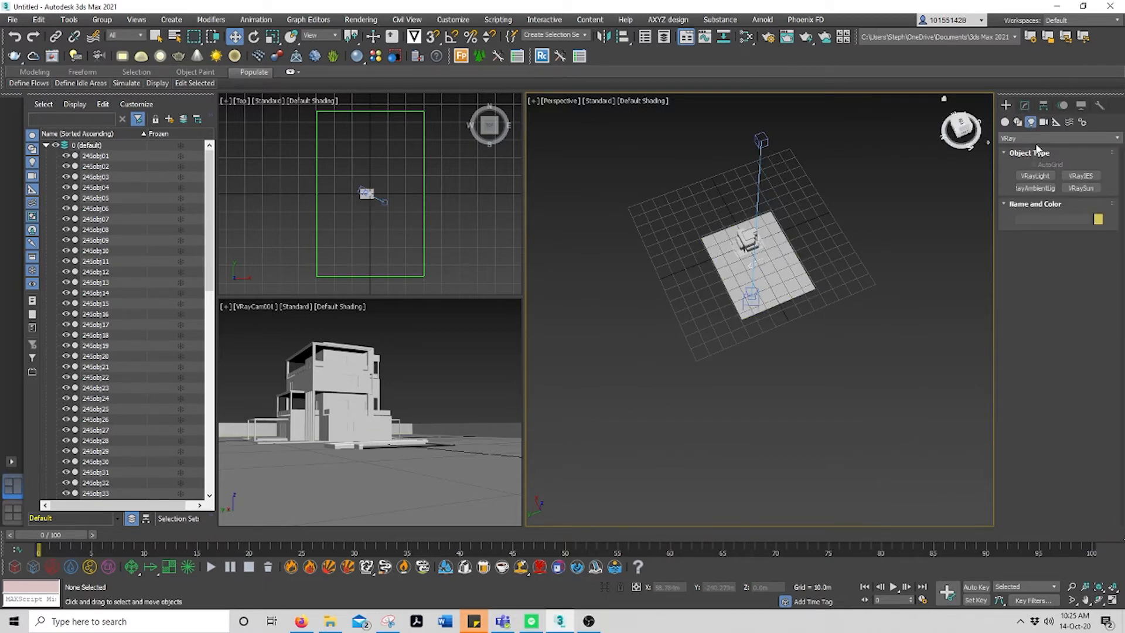
pyautogui.click(1053, 139)
pyautogui.click(1032, 171)
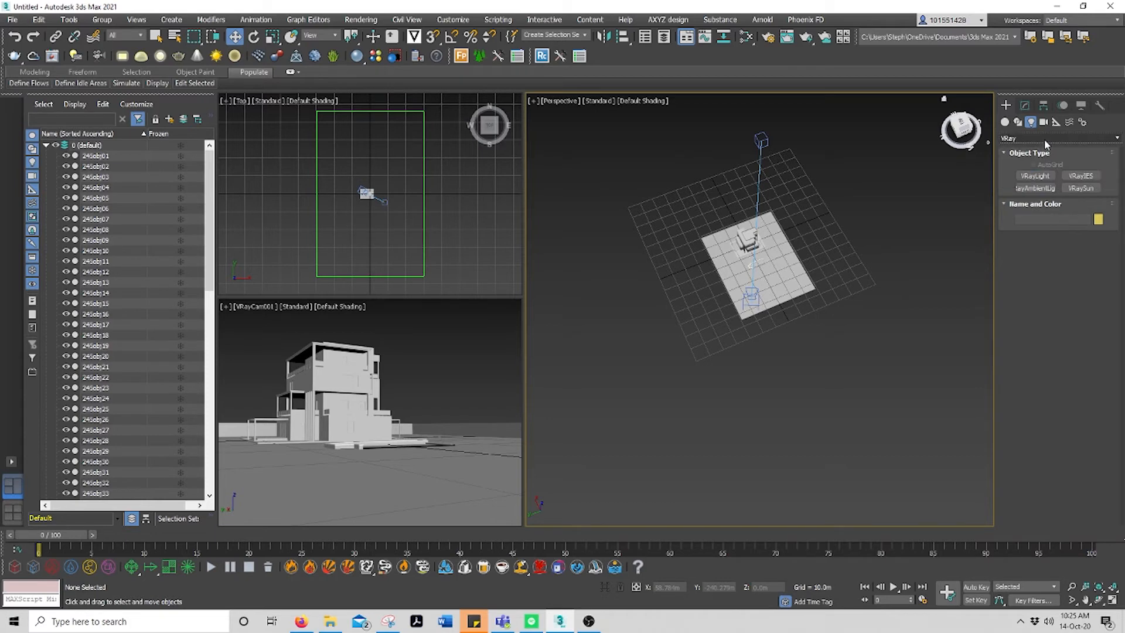
pyautogui.click(1035, 176)
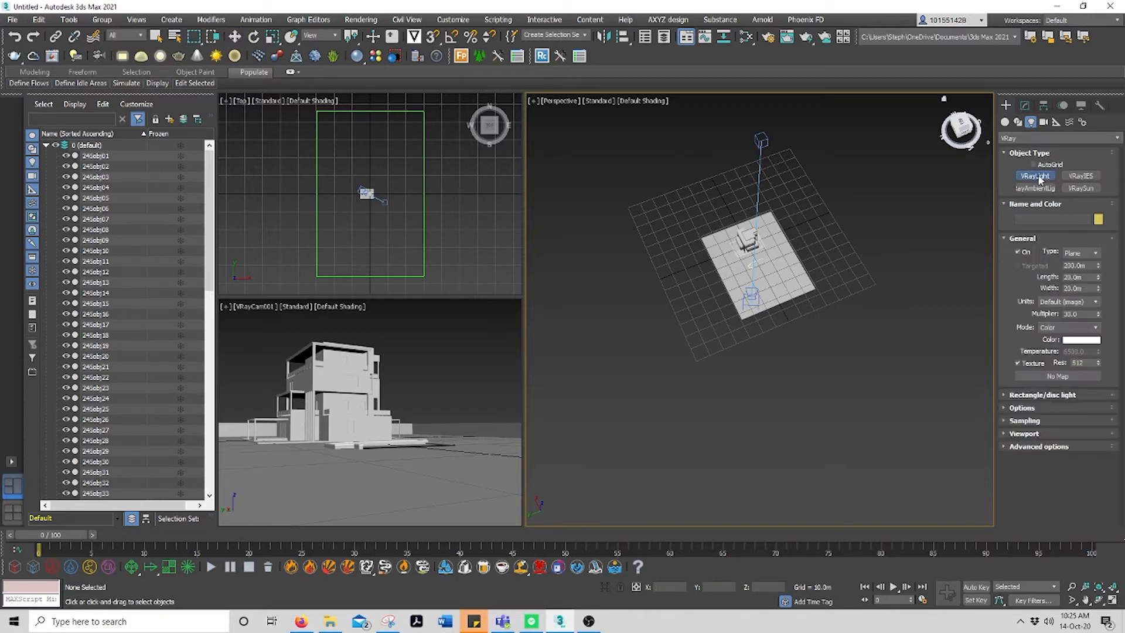
pyautogui.click(1081, 253)
pyautogui.click(1078, 272)
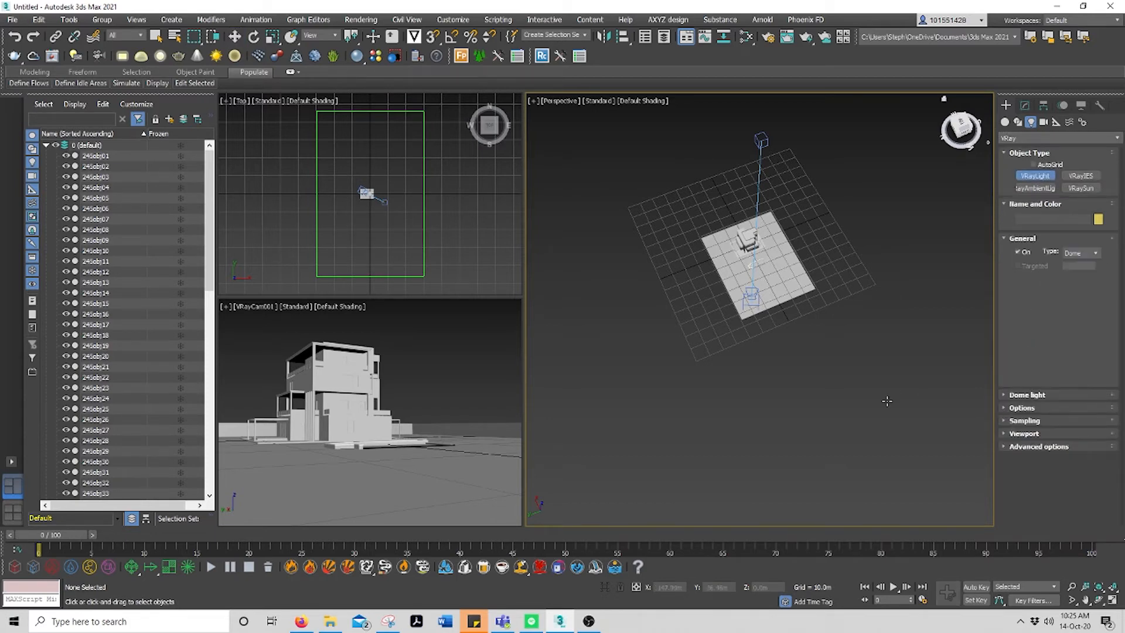
pyautogui.click(849, 409)
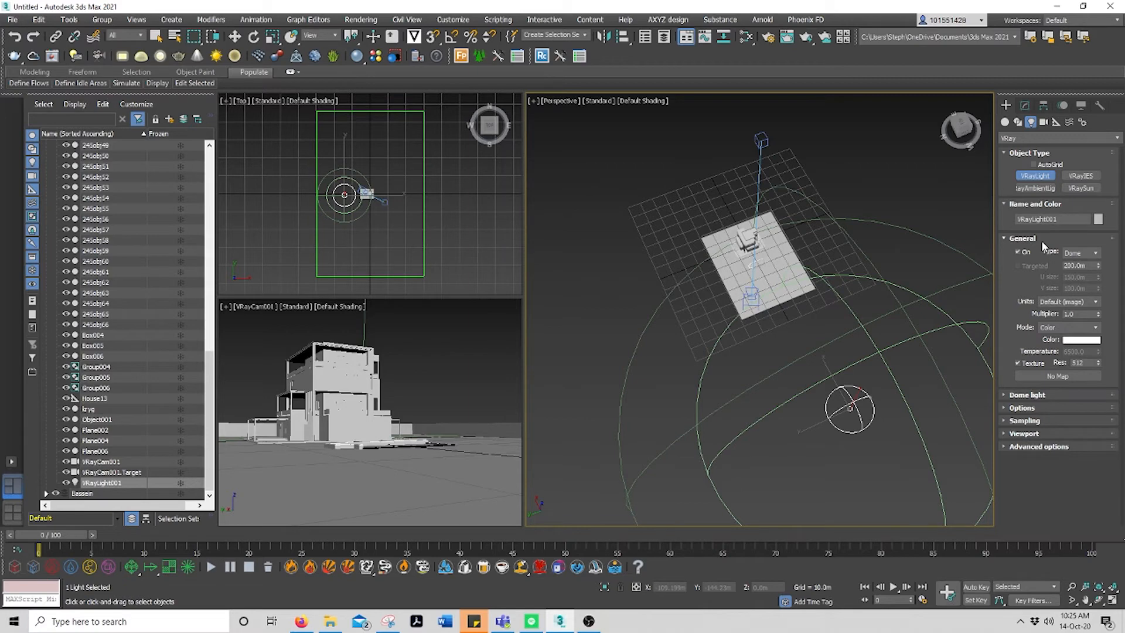
# Step: Assign a VRayBitmap map to the dome light's texture and load the PARK LAND image from the HDRI folder
pyautogui.click(1065, 377)
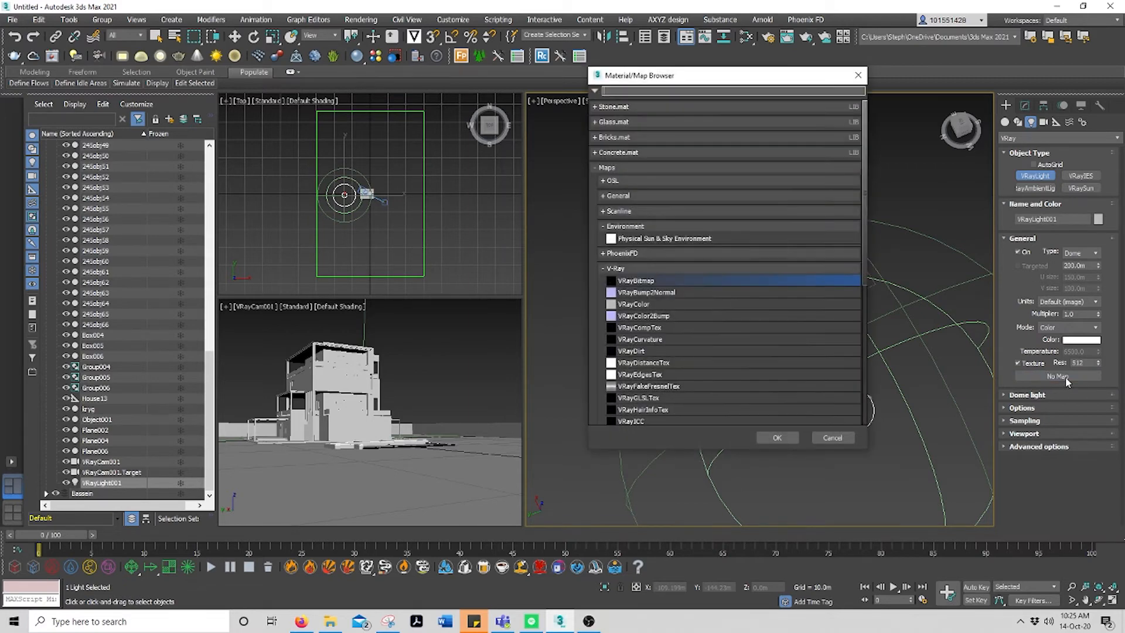
pyautogui.doubleClick(694, 281)
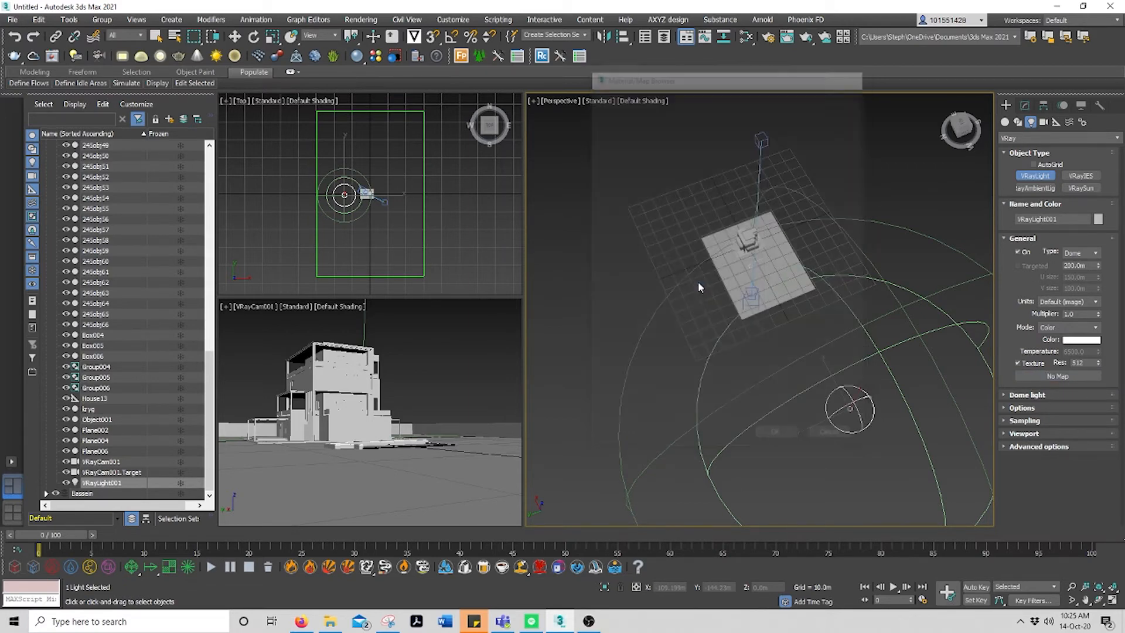
pyautogui.doubleClick(115, 101)
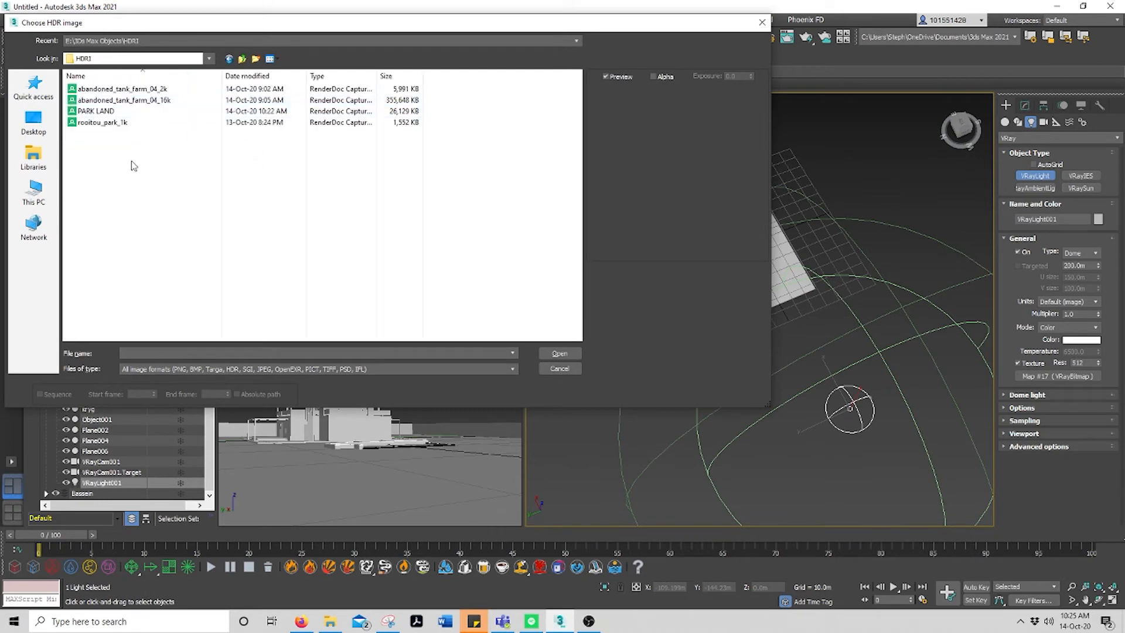
pyautogui.click(158, 113)
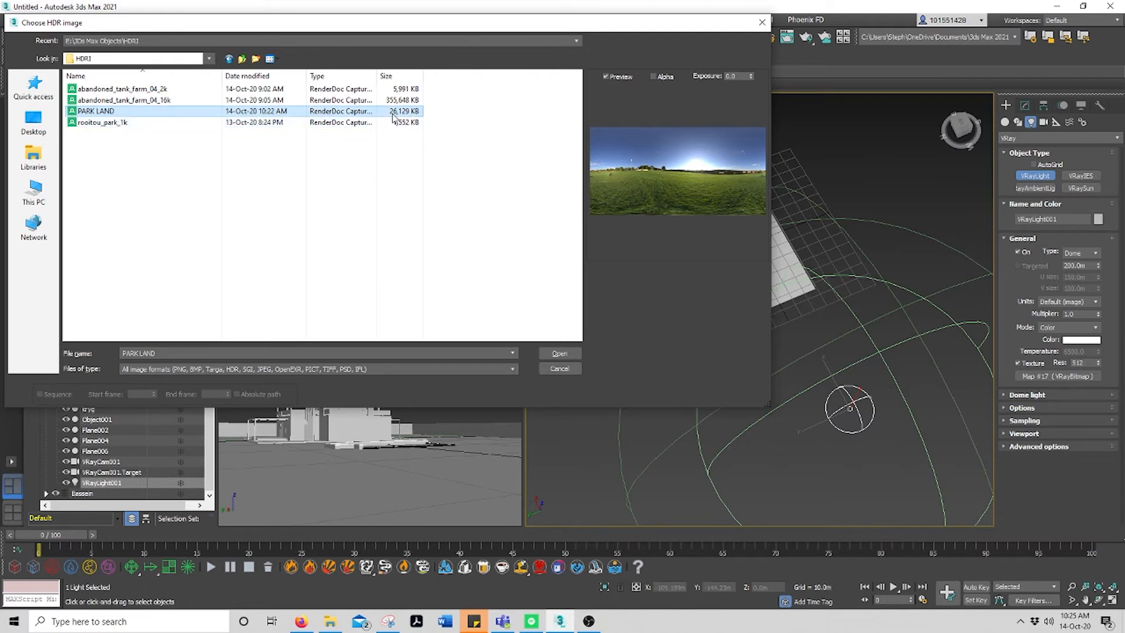
pyautogui.click(573, 353)
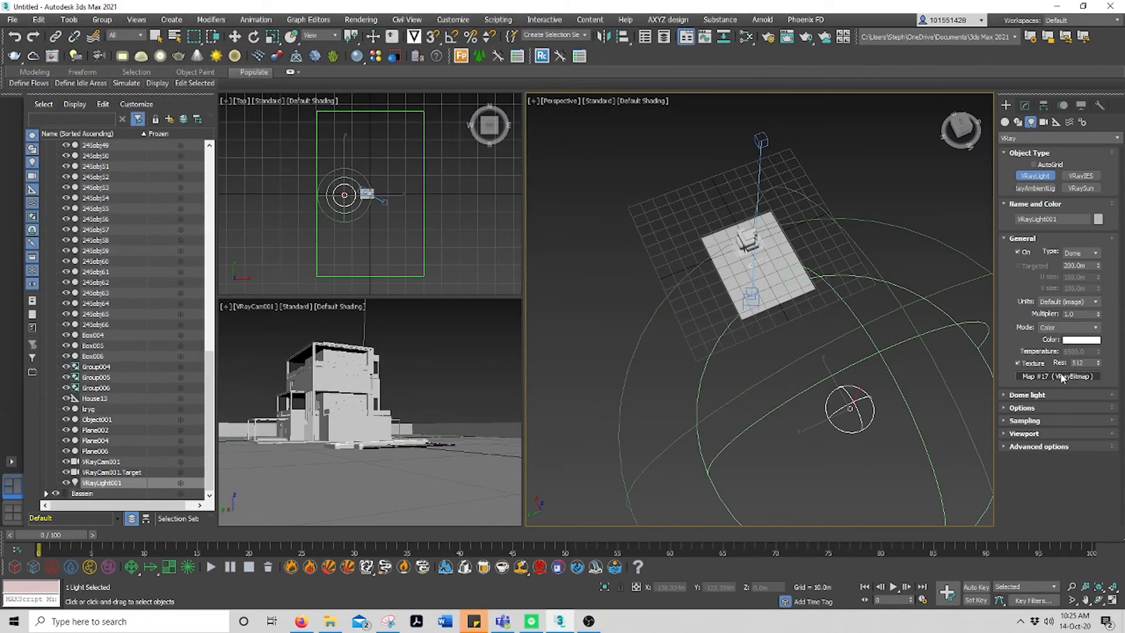
# Step: Open the Slate Material Editor and delete the old VRayBitmap node from View1
pyautogui.click(745, 37)
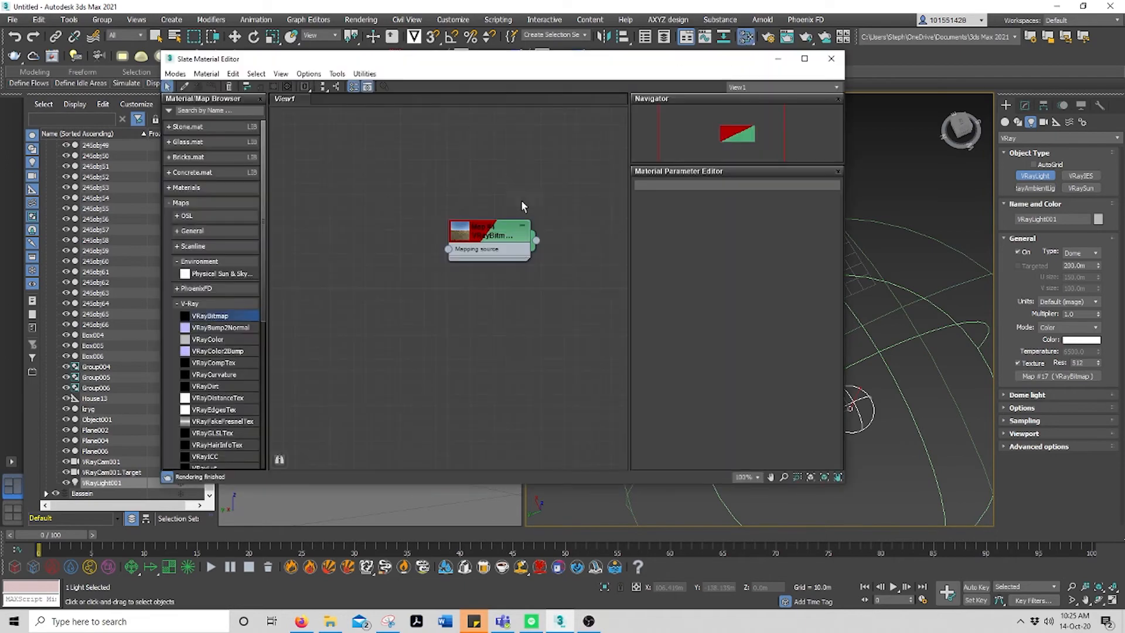
pyautogui.moveTo(565, 196); pyautogui.dragTo(463, 270)
pyautogui.press('Delete')
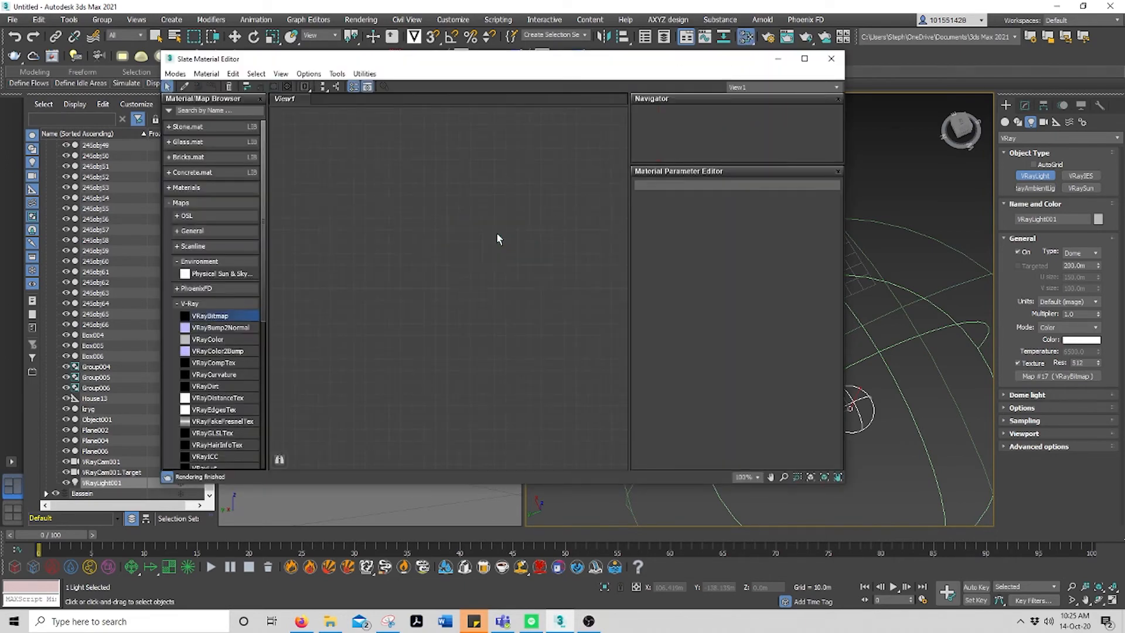
# Step: Place the dome light's VRayBitmap map in View1 of the Slate Material Editor as an instance and close the editor
pyautogui.moveTo(614, 61); pyautogui.dragTo(616, 95)
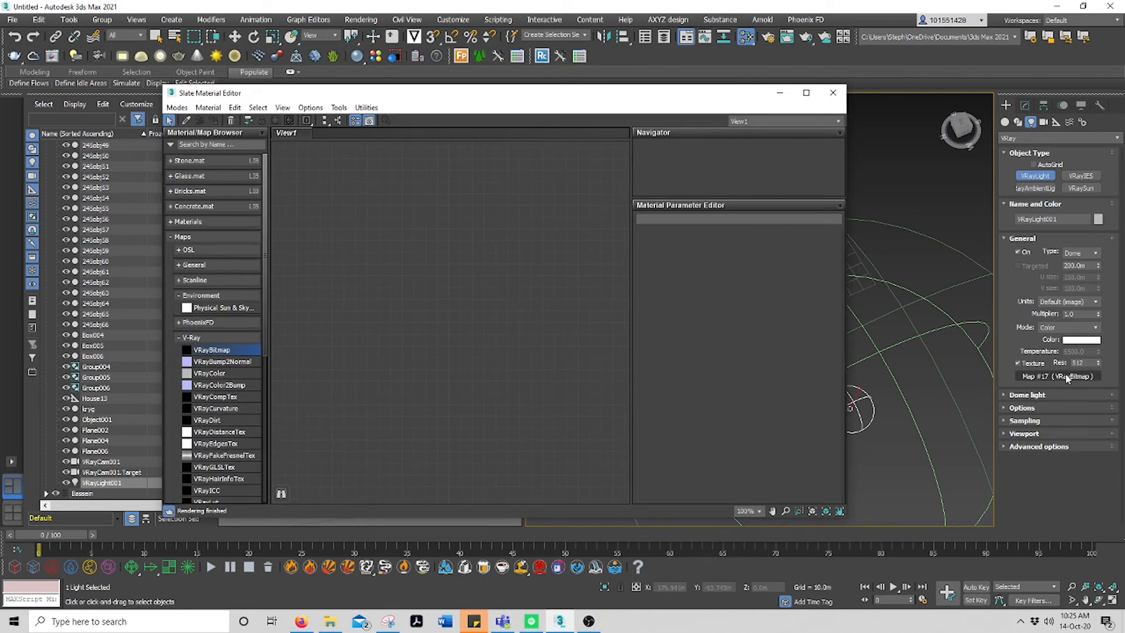
pyautogui.click(966, 371)
pyautogui.moveTo(1061, 376); pyautogui.dragTo(458, 313)
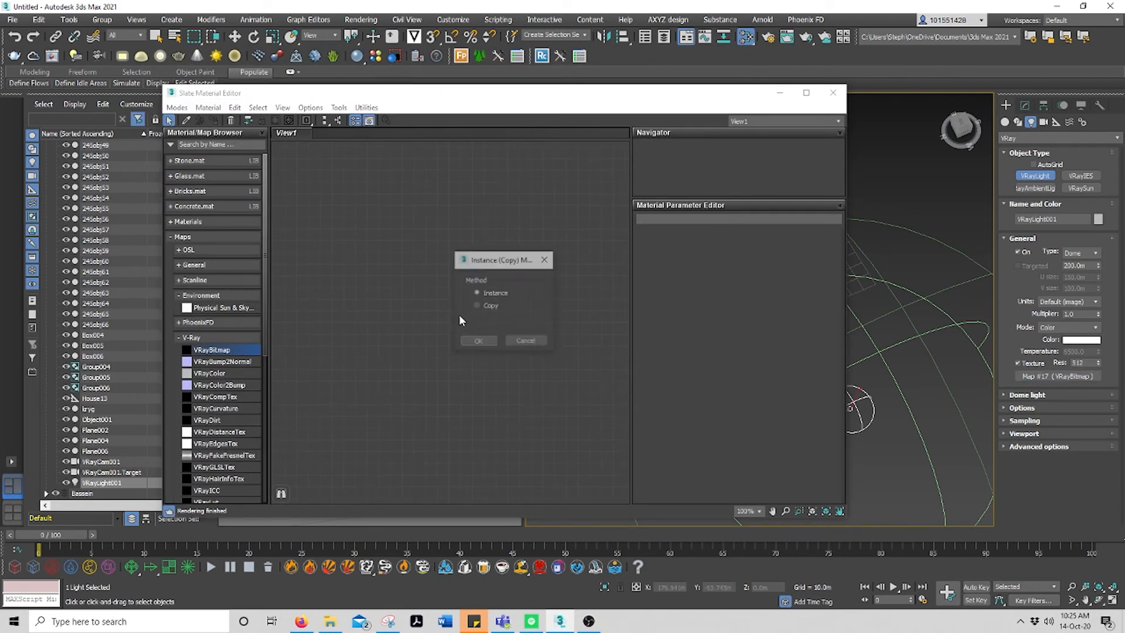
pyautogui.click(490, 344)
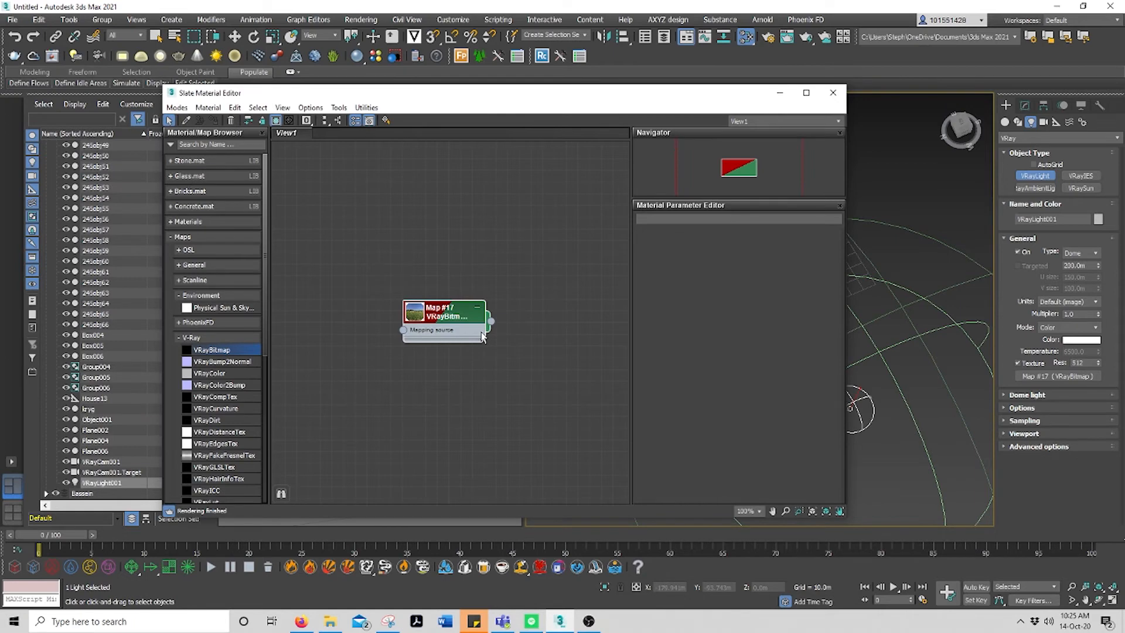
pyautogui.click(833, 93)
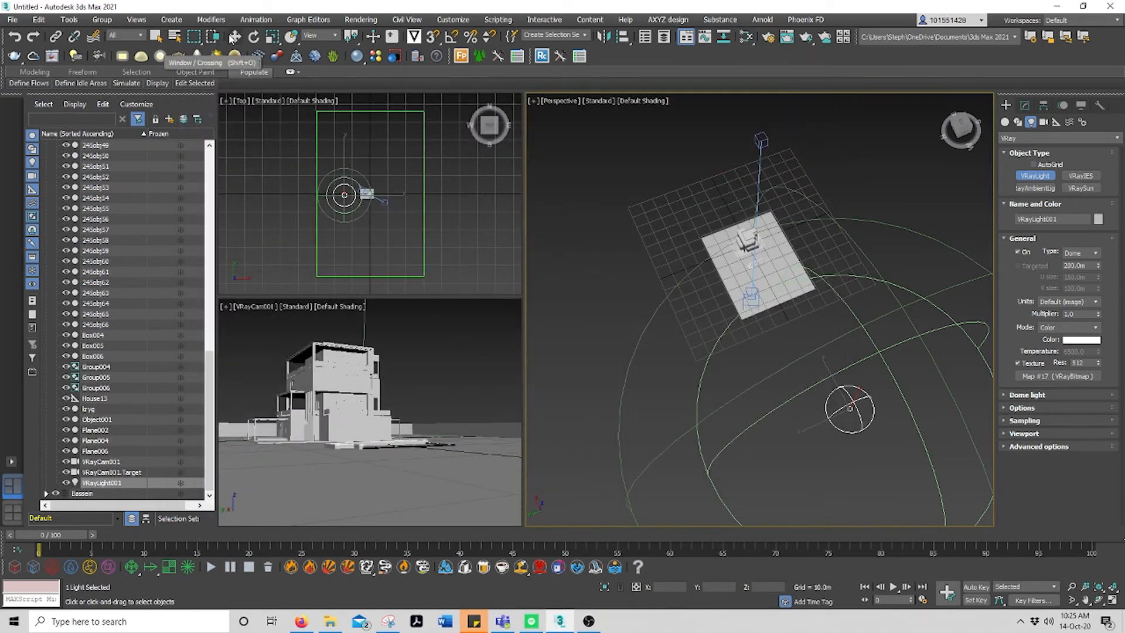
# Step: Deselect the dome light, make the VRayCam001 viewport active and enlarge it over the Top and Perspective viewports
pyautogui.click(235, 37)
pyautogui.click(477, 311)
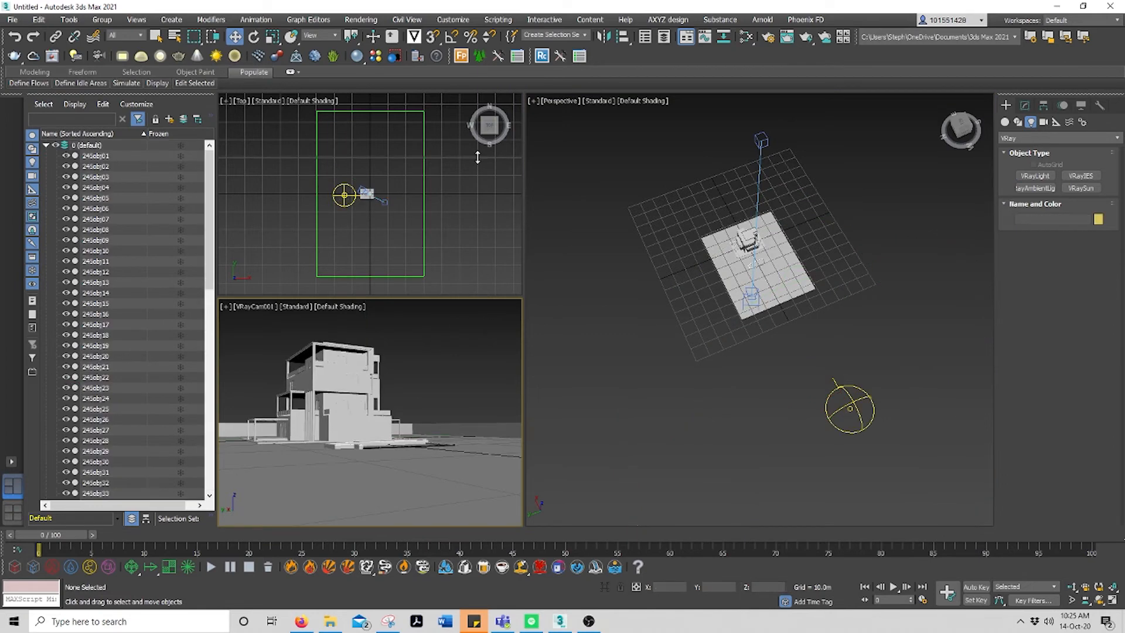
pyautogui.moveTo(486, 296); pyautogui.dragTo(485, 157)
pyautogui.moveTo(526, 250); pyautogui.dragTo(646, 245)
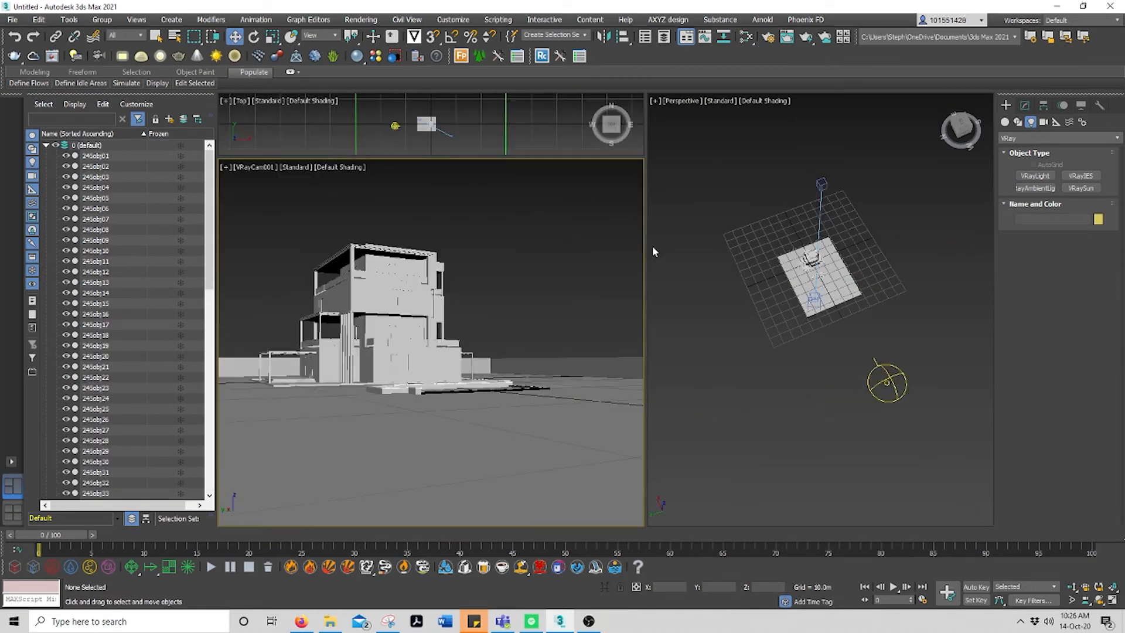
# Step: Run a V-Ray IPR render of the VRayCam001 view, and close the frame buffer, Render Setup and V-Ray messages
pyautogui.click(767, 38)
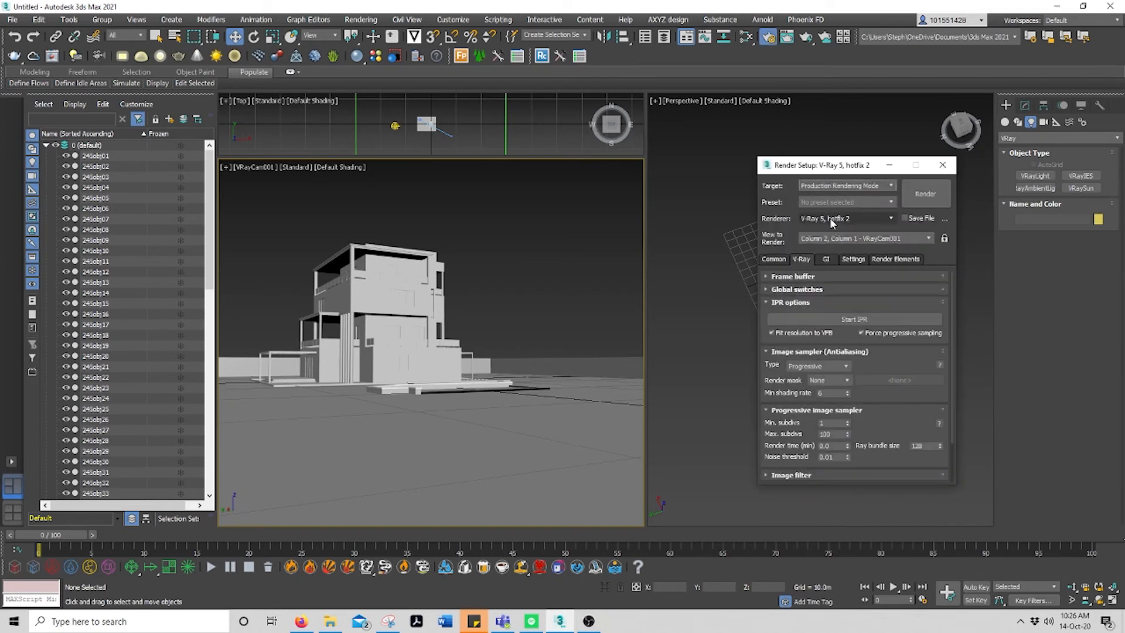
pyautogui.click(830, 218)
pyautogui.click(850, 275)
pyautogui.click(919, 317)
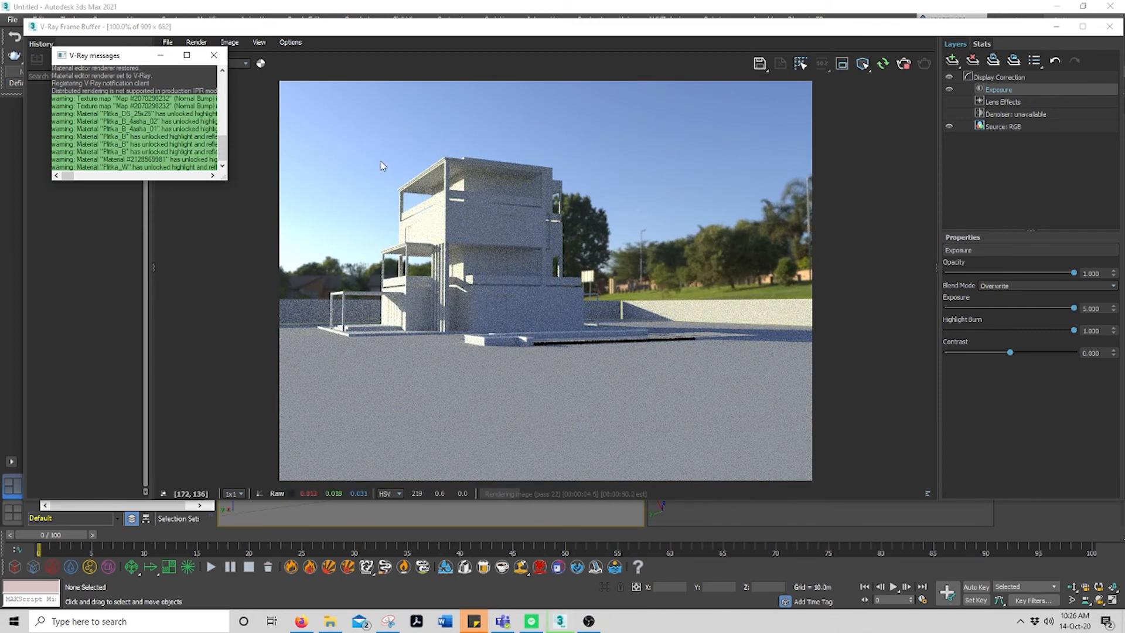
pyautogui.click(213, 55)
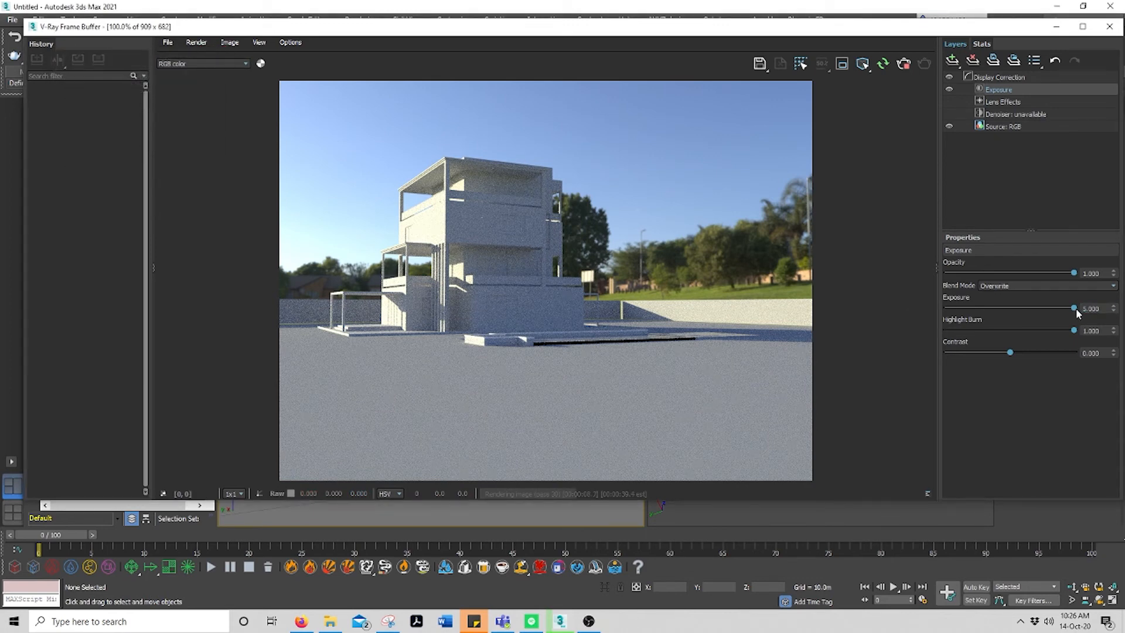
pyautogui.click(1109, 27)
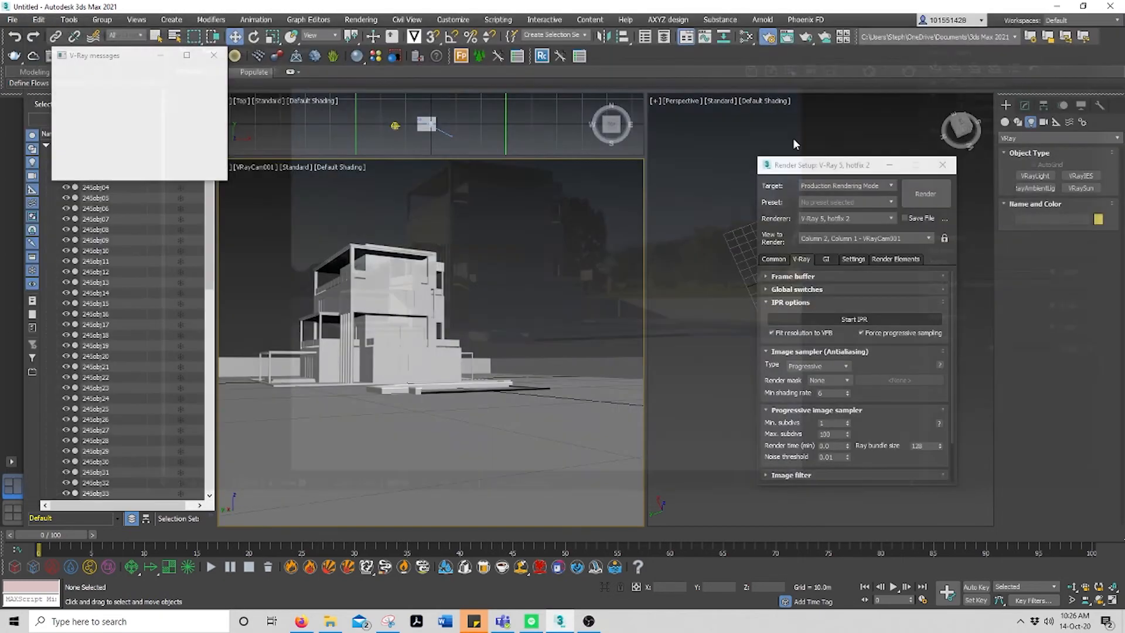
pyautogui.click(942, 165)
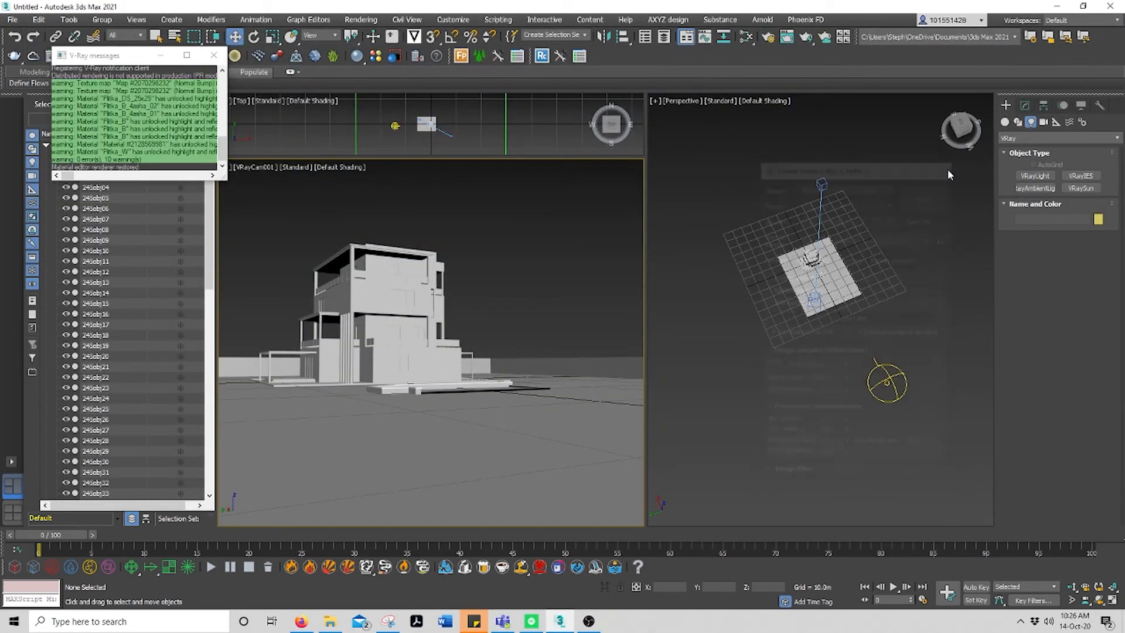
pyautogui.click(214, 55)
# Step: Select the dome light, show its modify parameters, and delete the old VRayBitmap node from View1 in the Slate Material Editor
pyautogui.click(890, 375)
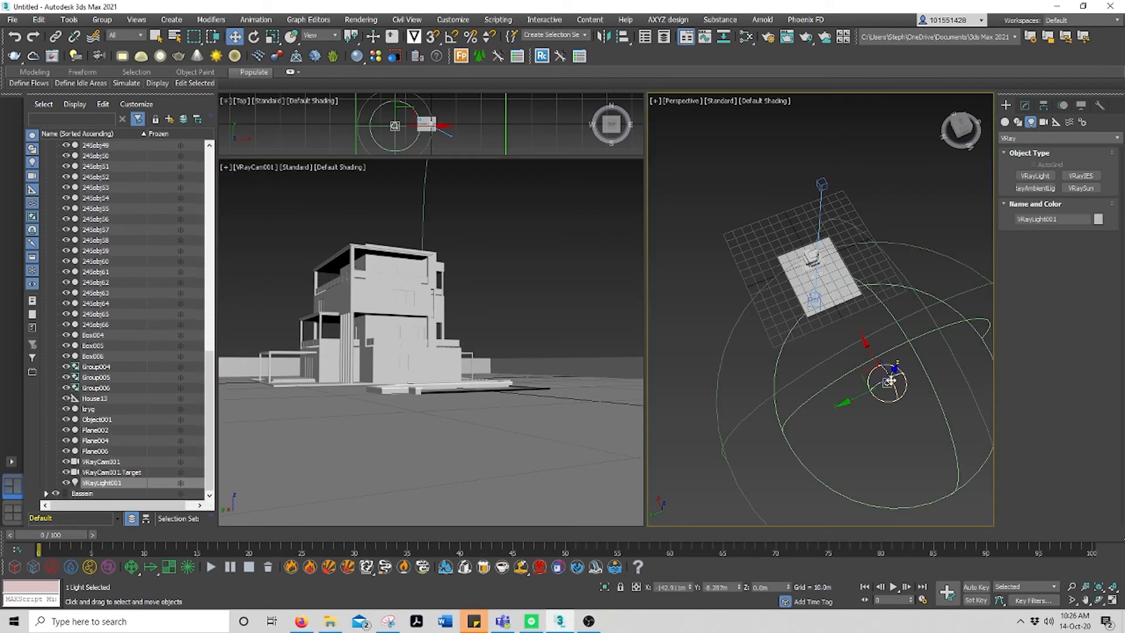
pyautogui.click(1025, 106)
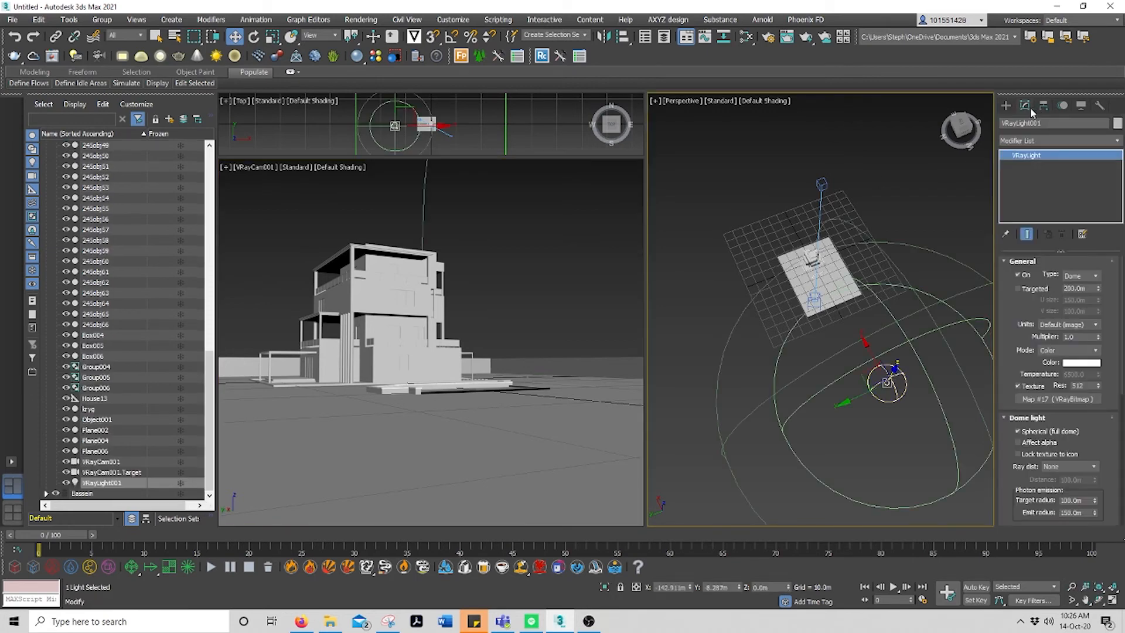
pyautogui.click(741, 37)
pyautogui.moveTo(525, 230); pyautogui.dragTo(426, 387)
pyautogui.press('Delete')
# Step: Replace the dome light's texture with a VRayBitmap using abandoned_tank_farm_04_16k, instance that map into View1 and close the Slate Material Editor
pyautogui.click(1072, 400)
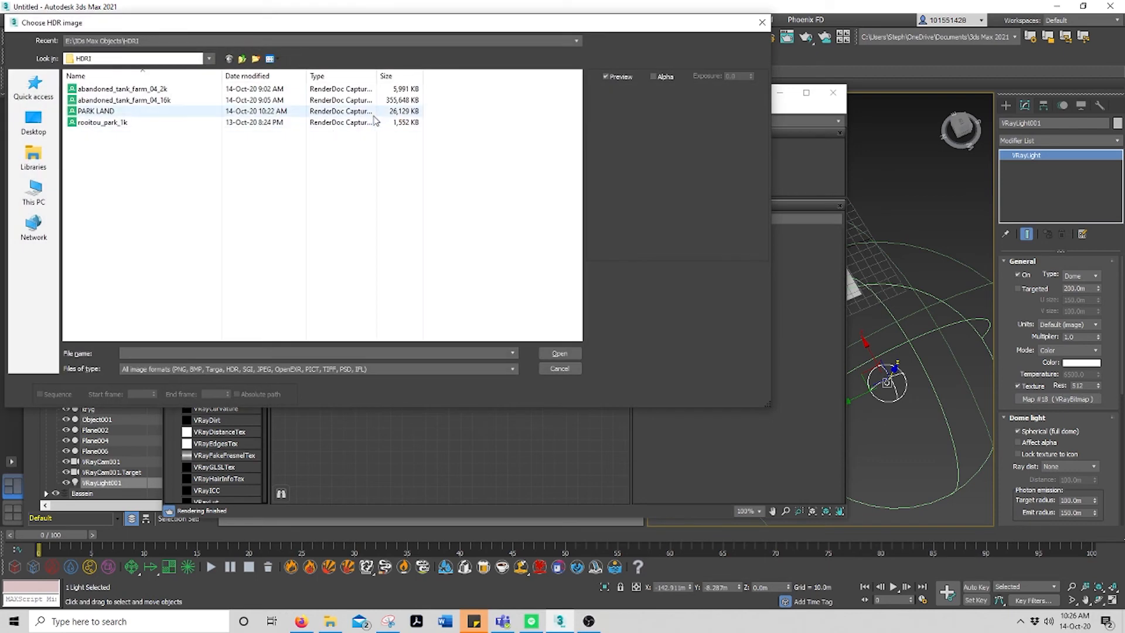
pyautogui.click(378, 100)
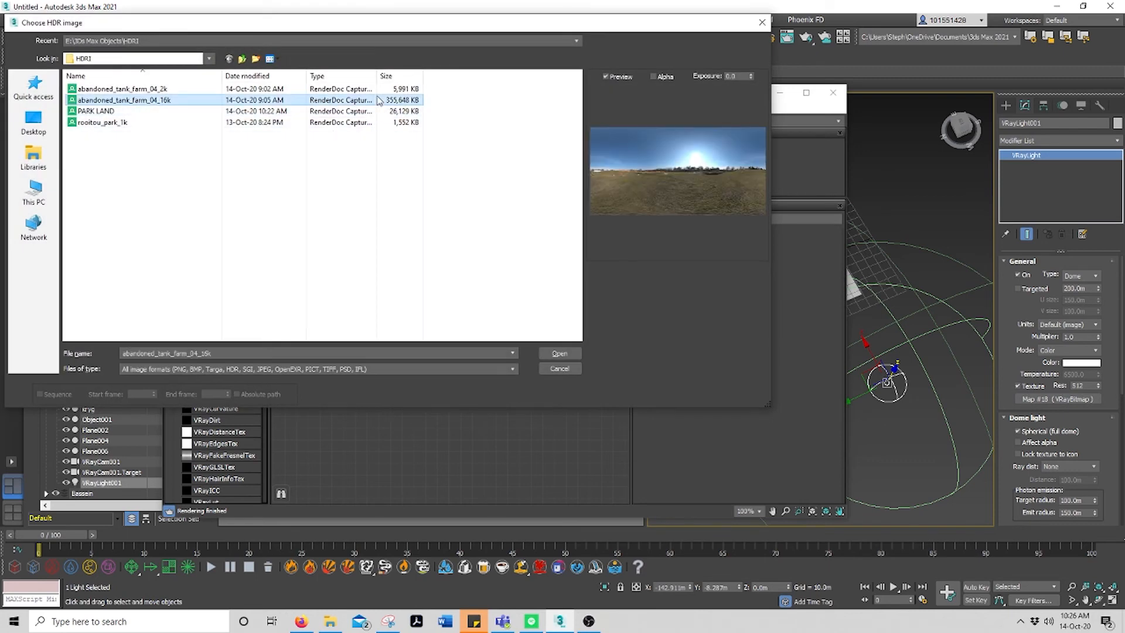
pyautogui.click(568, 355)
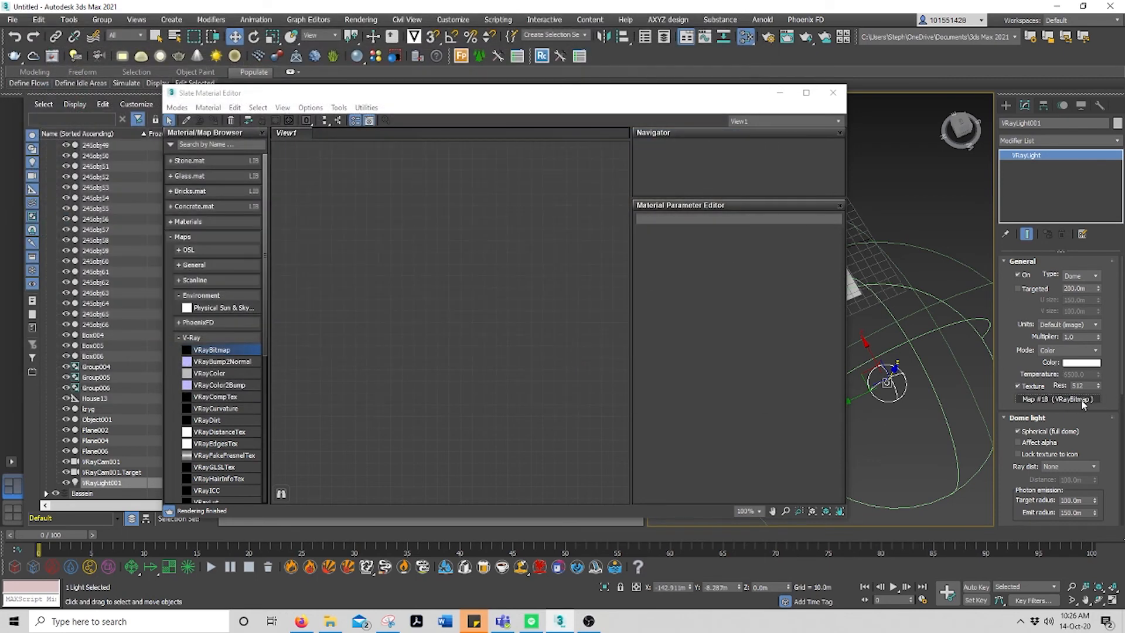
pyautogui.moveTo(1082, 403); pyautogui.dragTo(480, 279)
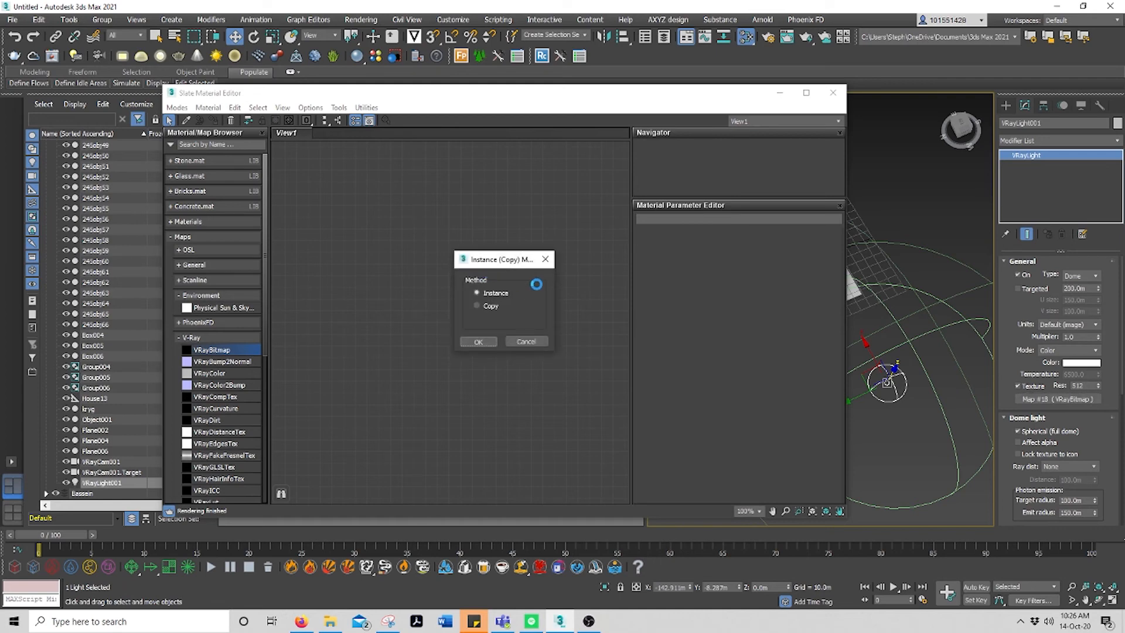
pyautogui.click(478, 342)
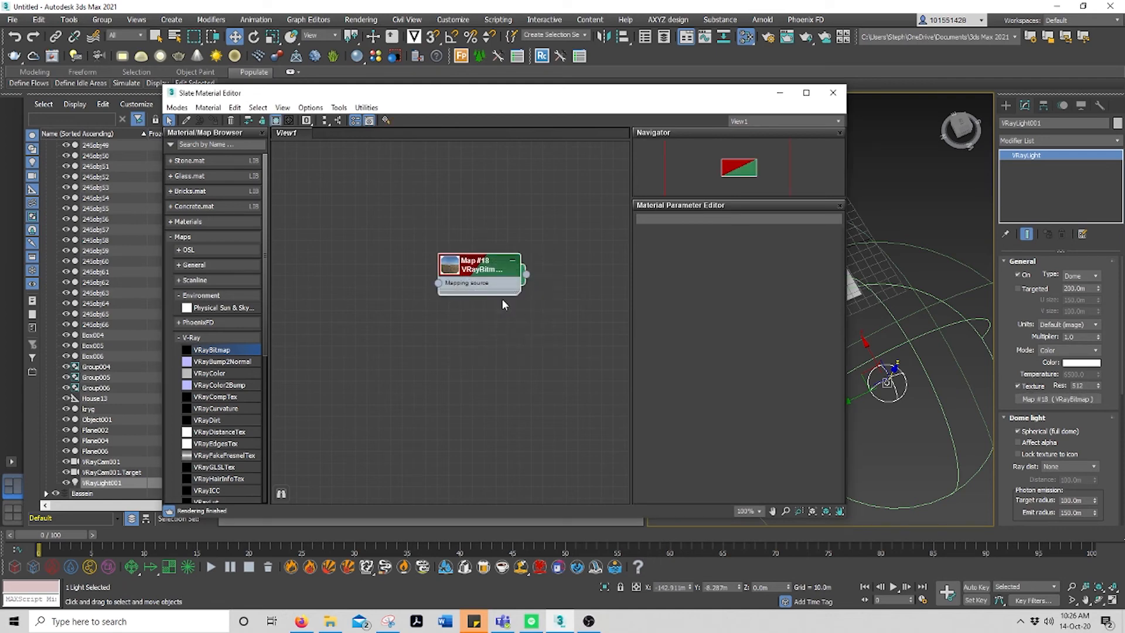
pyautogui.click(833, 92)
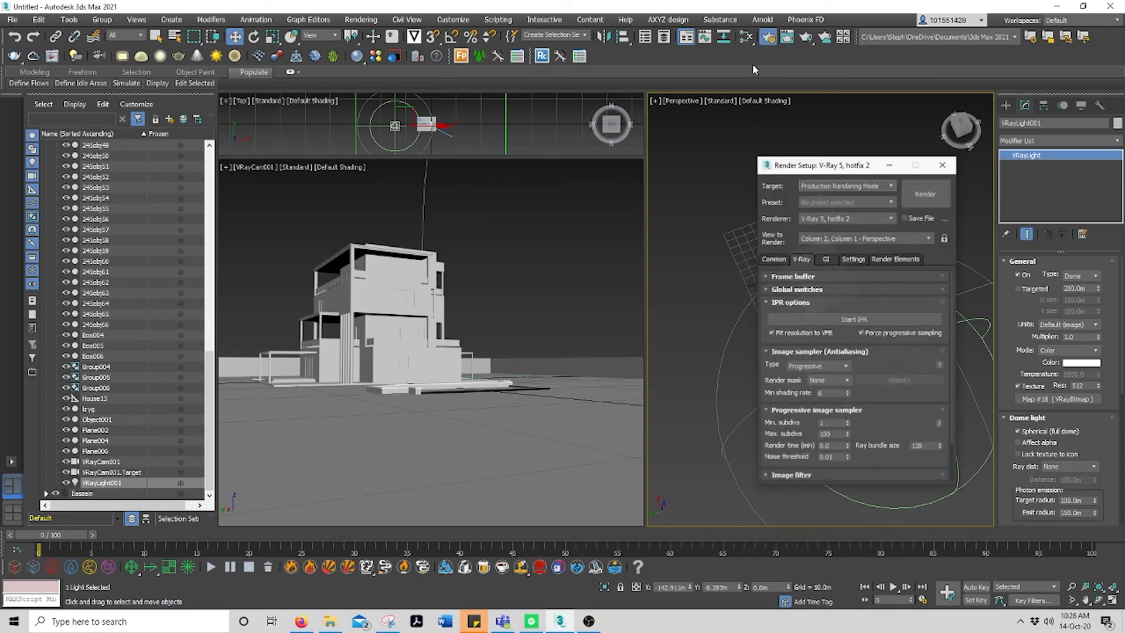
# Step: Start a V-Ray IPR render, switch it to the VRayCam001 view and position the frame buffer to show the whole image
pyautogui.click(851, 321)
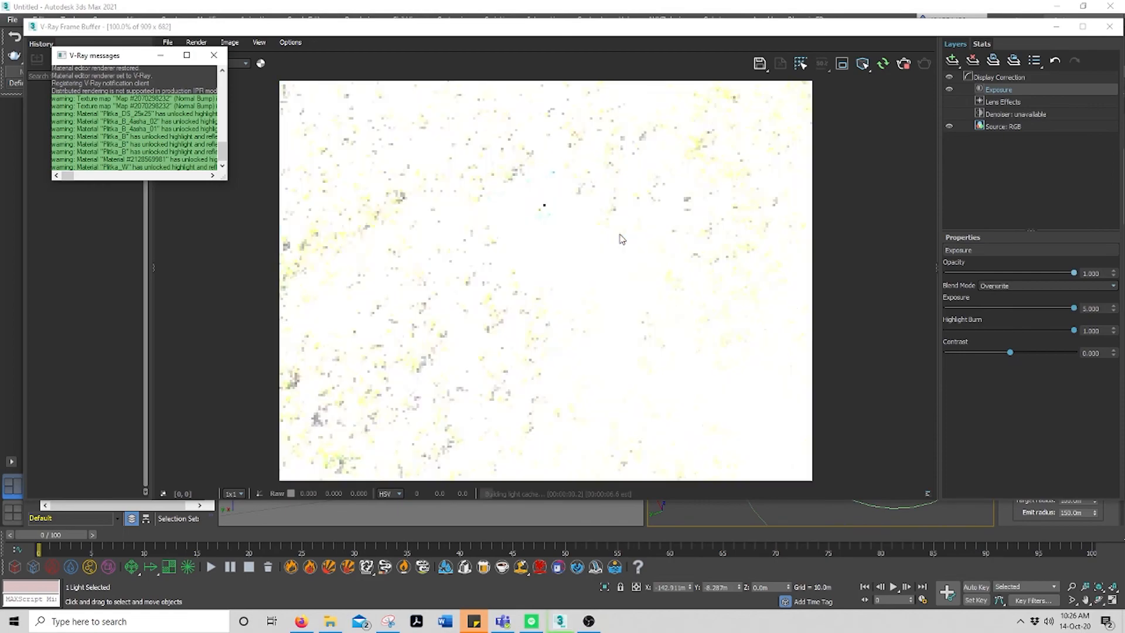
pyautogui.moveTo(540, 28); pyautogui.dragTo(867, 268)
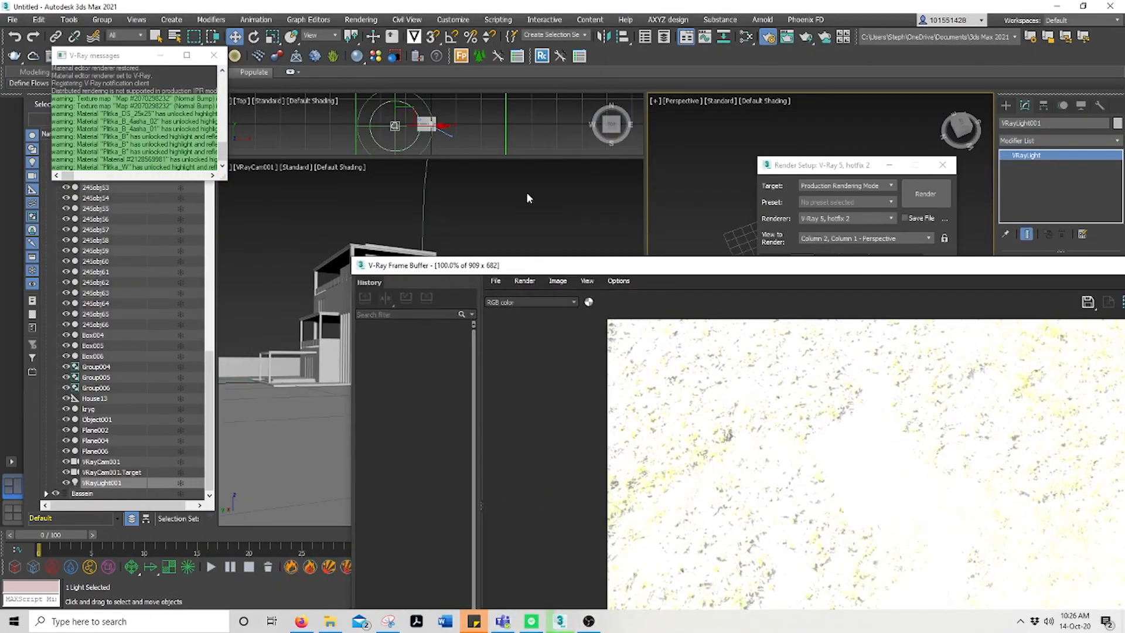
pyautogui.click(433, 174)
pyautogui.moveTo(612, 267); pyautogui.dragTo(354, 83)
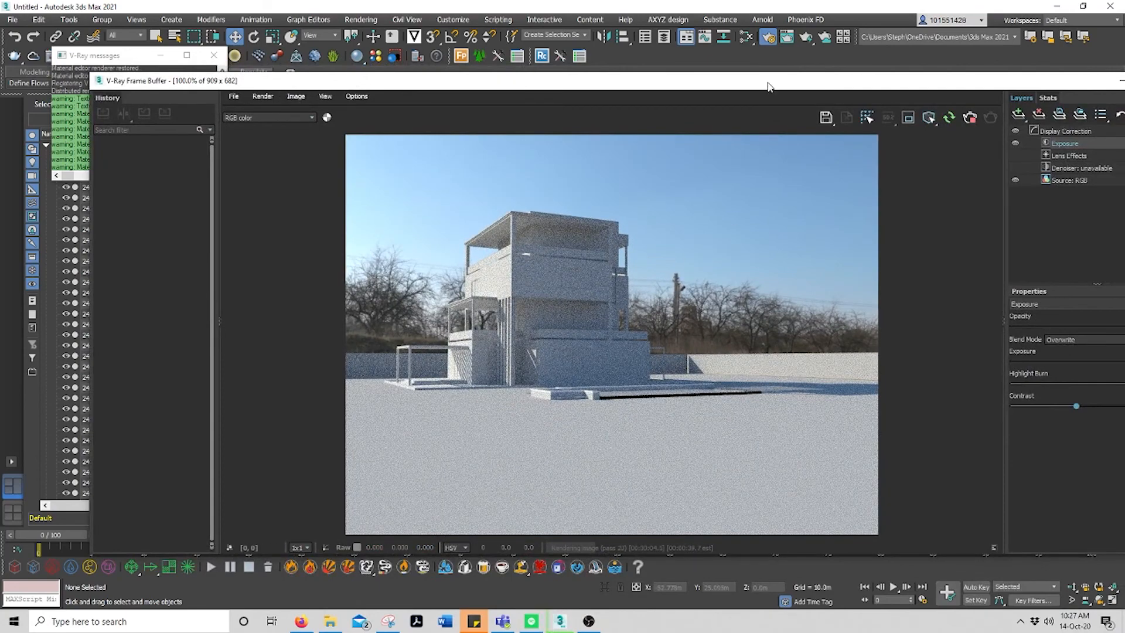
pyautogui.moveTo(769, 86); pyautogui.dragTo(690, 32)
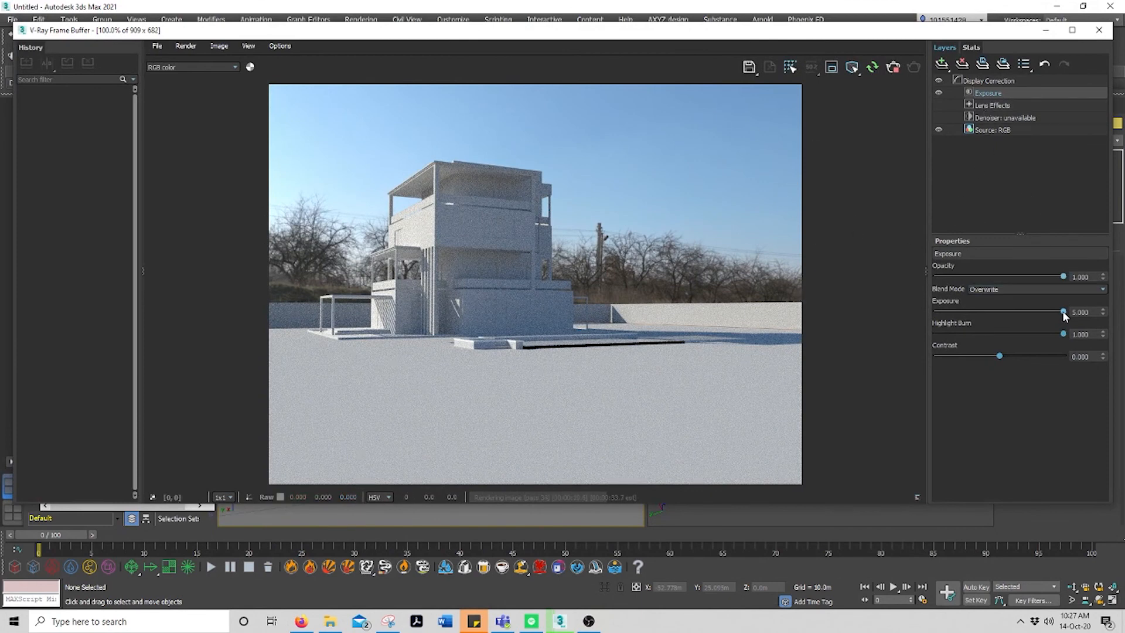
# Step: Lower the frame buffer's exposure to 1.193 and delete the Exposure correction layer
pyautogui.moveTo(1064, 317); pyautogui.dragTo(1015, 315)
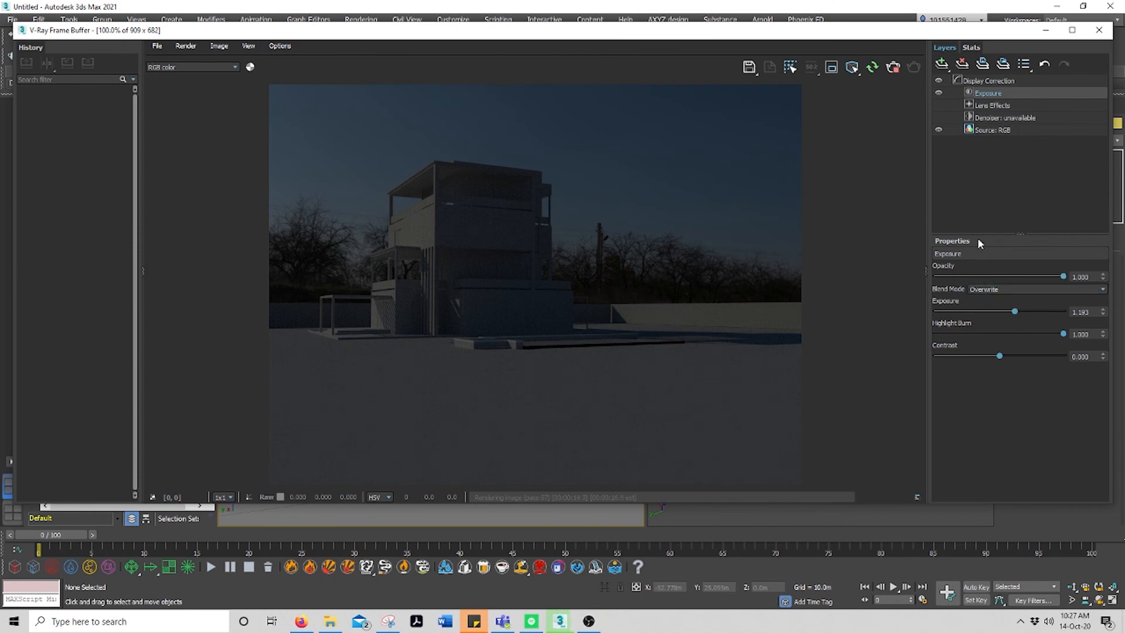
pyautogui.rightClick(994, 92)
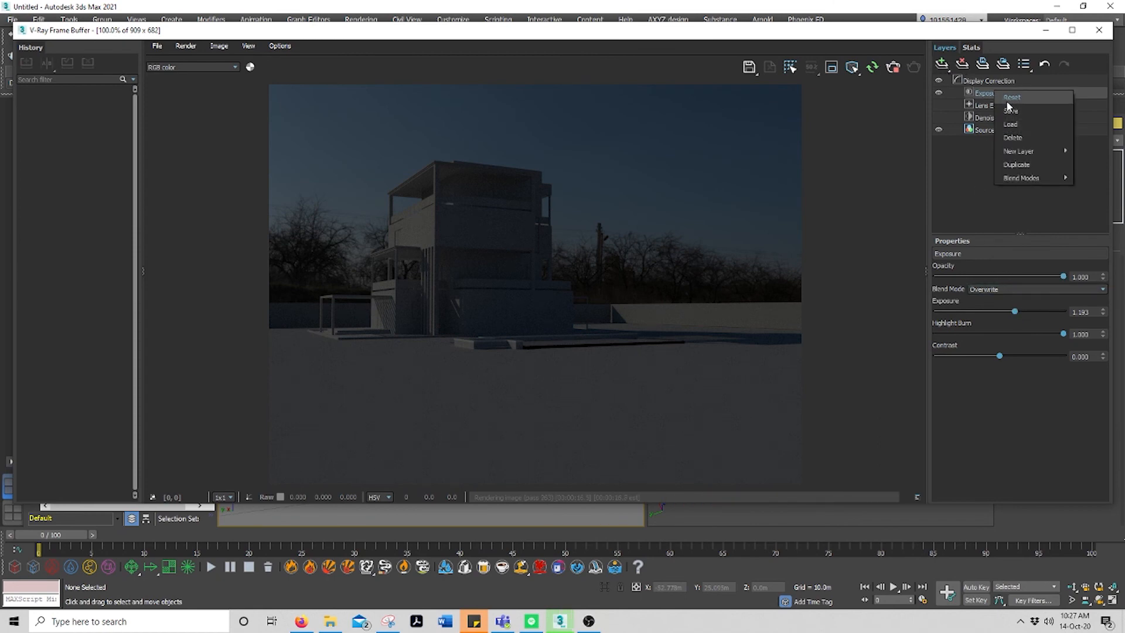
pyautogui.click(1012, 137)
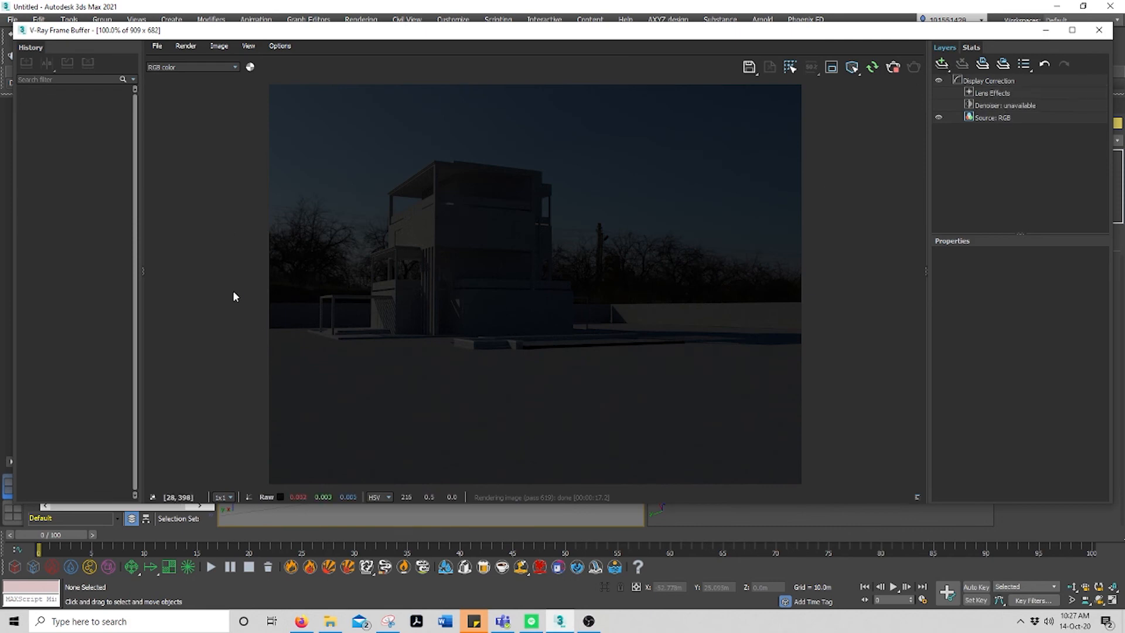
# Step: Add a new Exposure correction layer to the render and set its exposure to 5.000
pyautogui.click(942, 62)
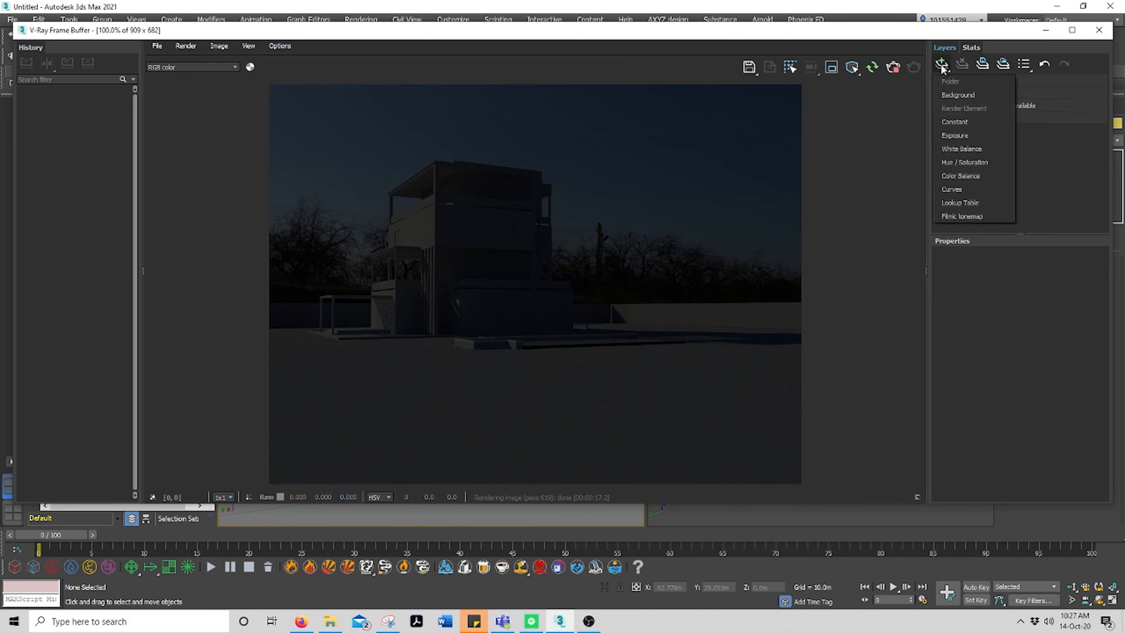
pyautogui.click(957, 135)
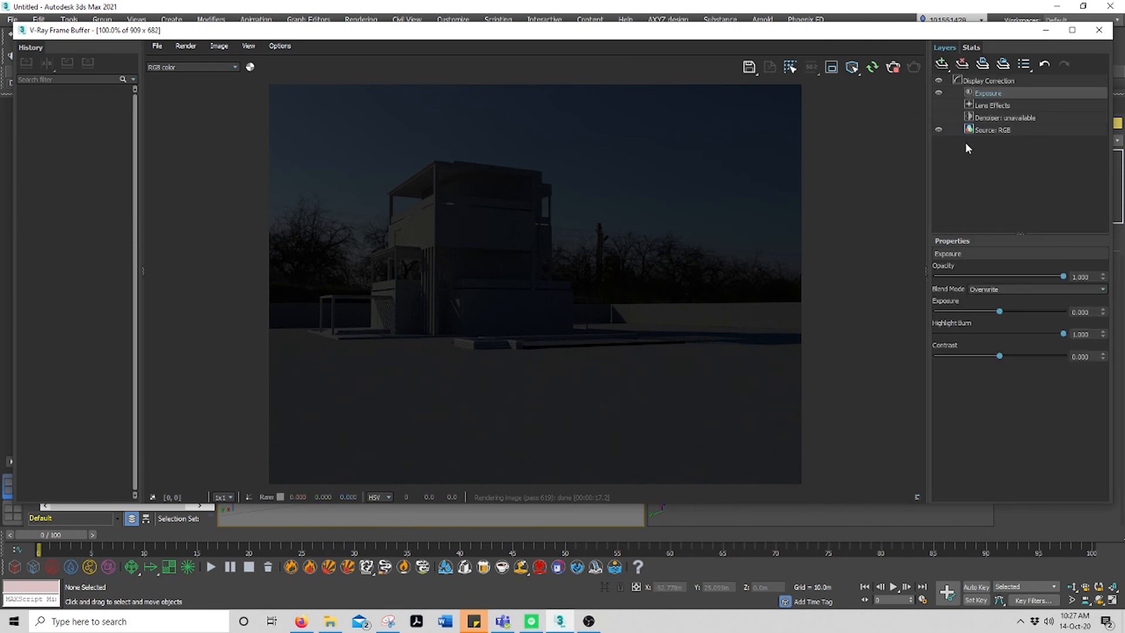
pyautogui.moveTo(1007, 313); pyautogui.dragTo(1066, 312)
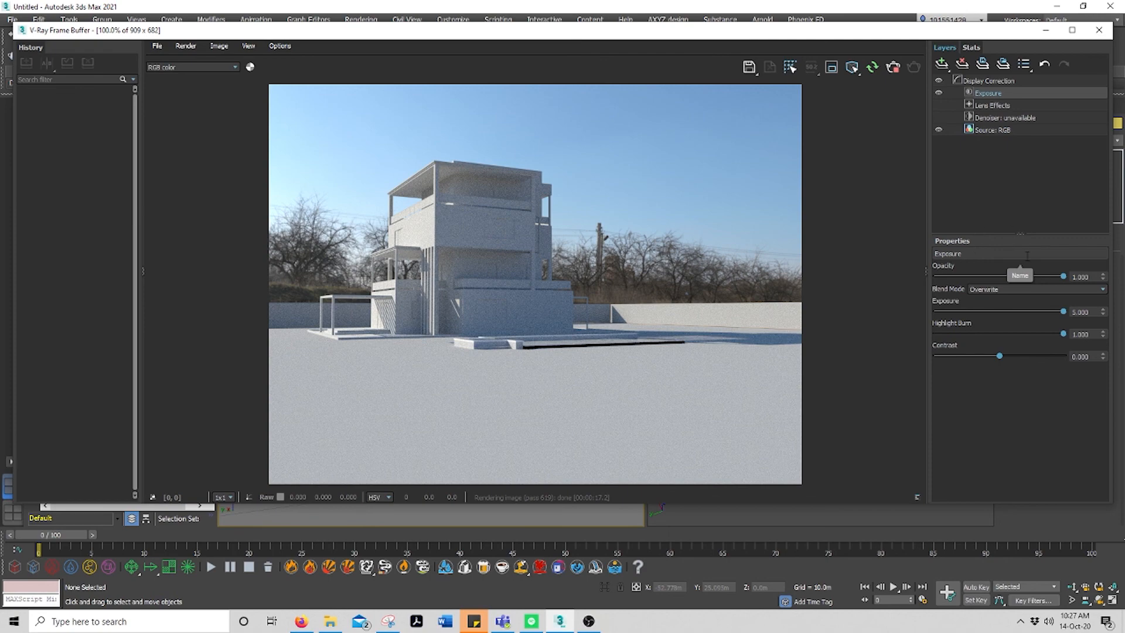
pyautogui.click(589, 621)
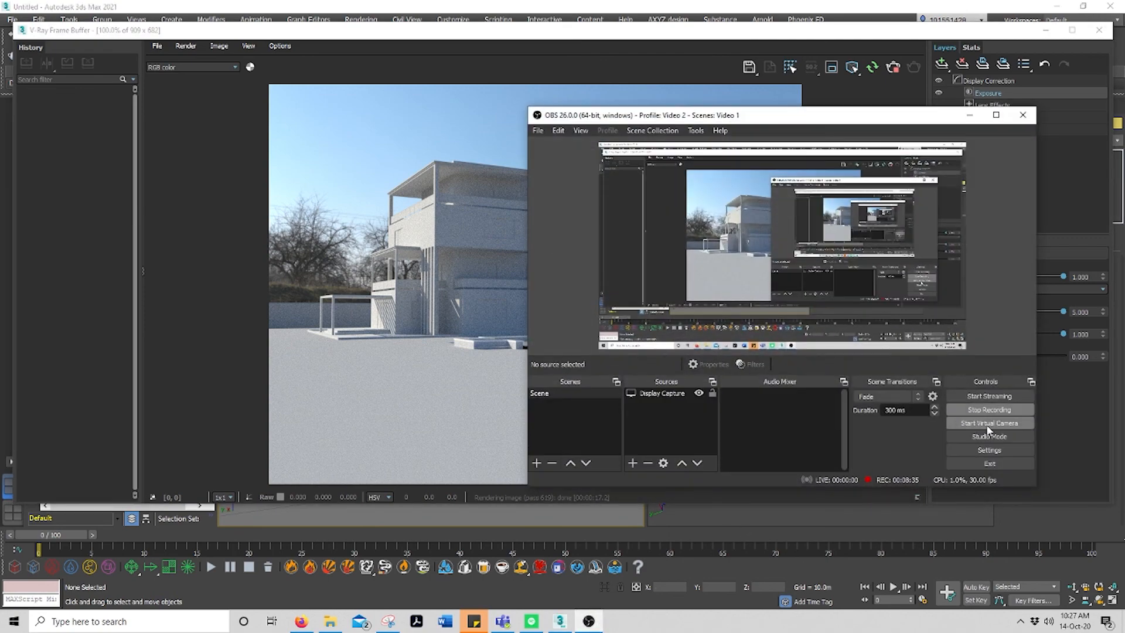